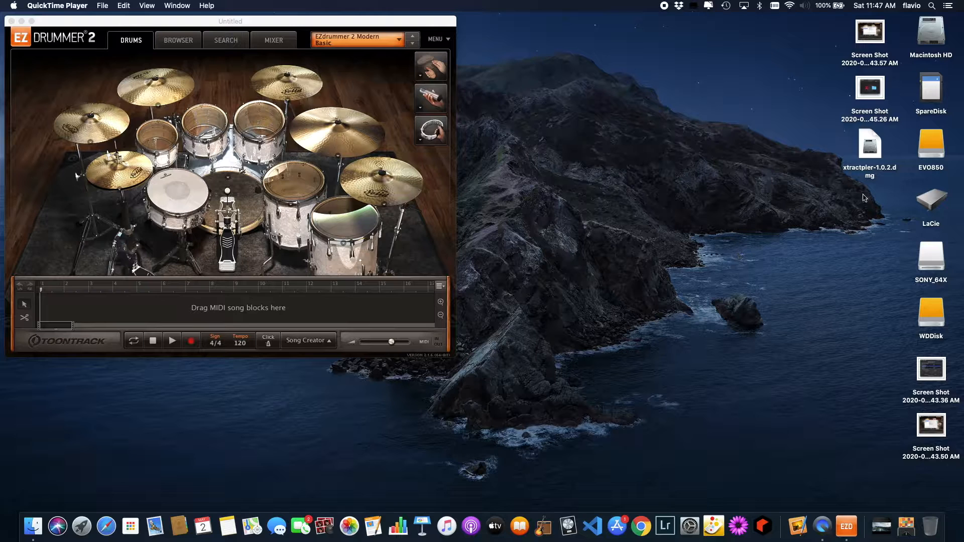
Step: Switch to Chrome and open the xtractpler.com home page
click(642, 526)
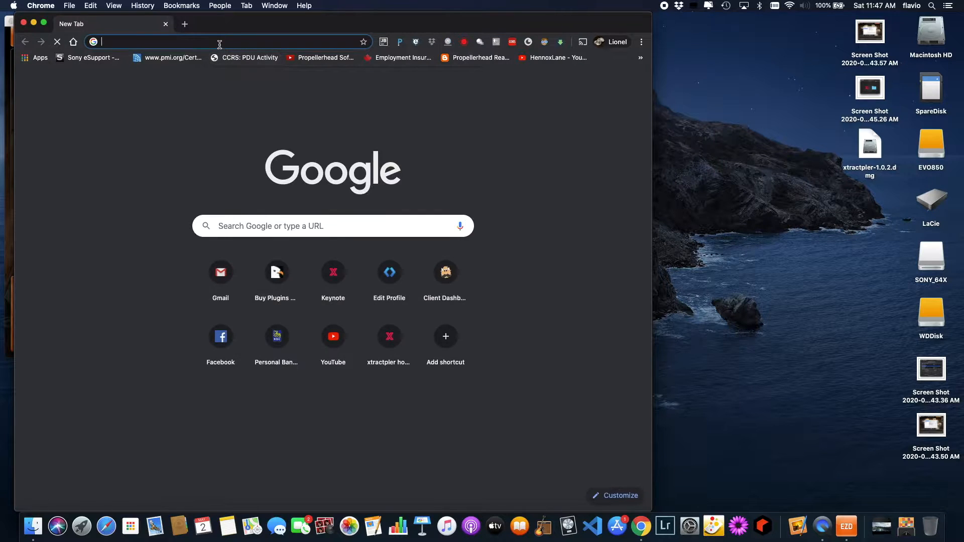
text(x)
key(Return)
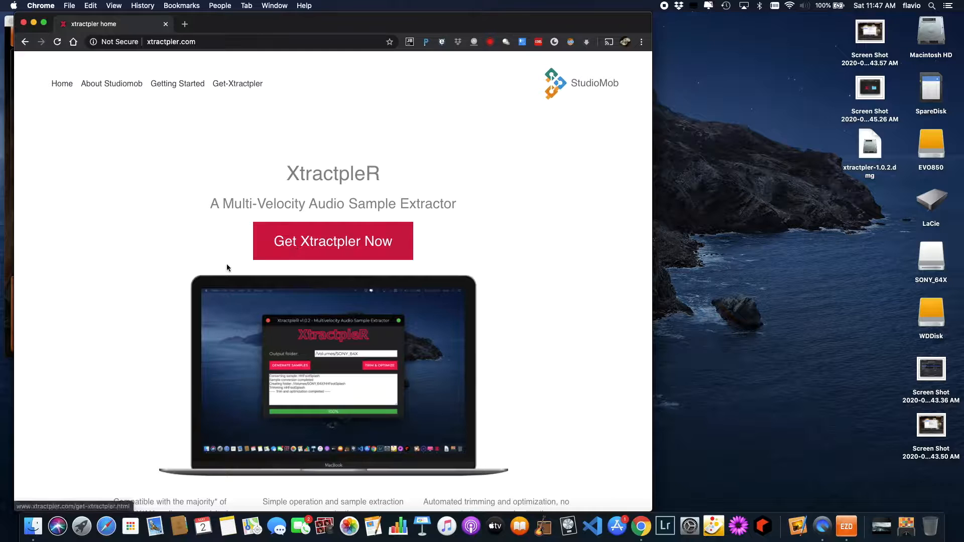
Step: Examine the Xtractpler home page for compatibility, supported systems and workflow descriptions, and dismiss the desktop notification
scroll(224, 270, down, 3)
scroll(224, 270, down, 10)
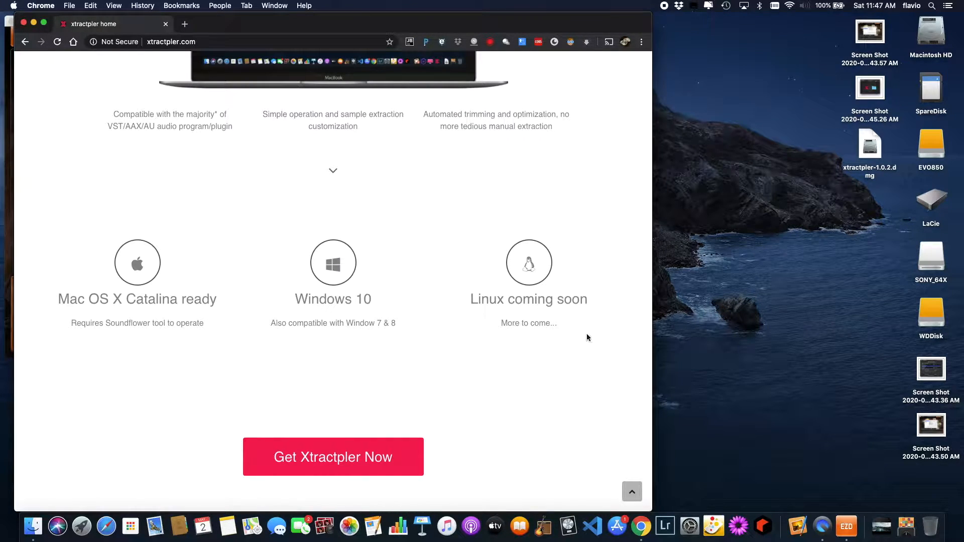
scroll(437, 349, down, 10)
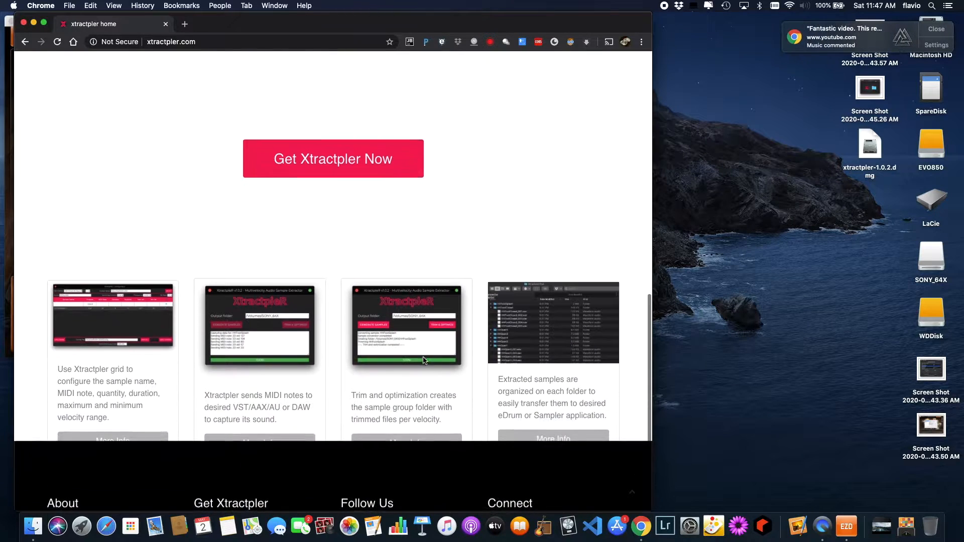
scroll(424, 360, down, 3)
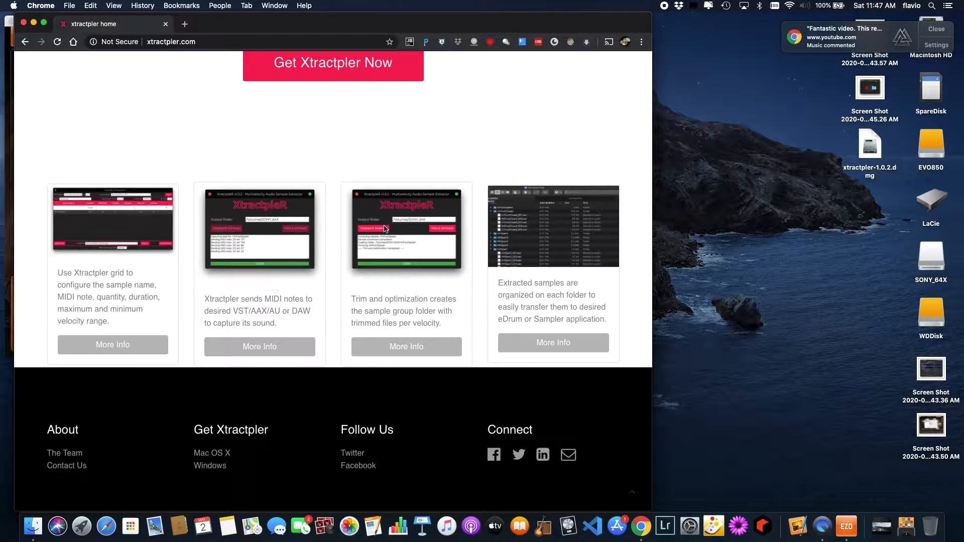
scroll(365, 200, up, 3)
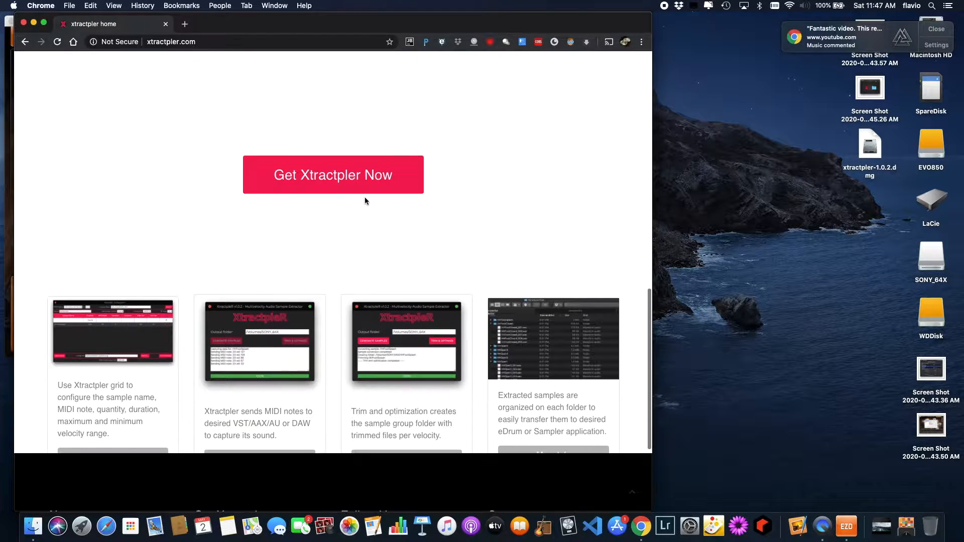
scroll(300, 203, up, 10)
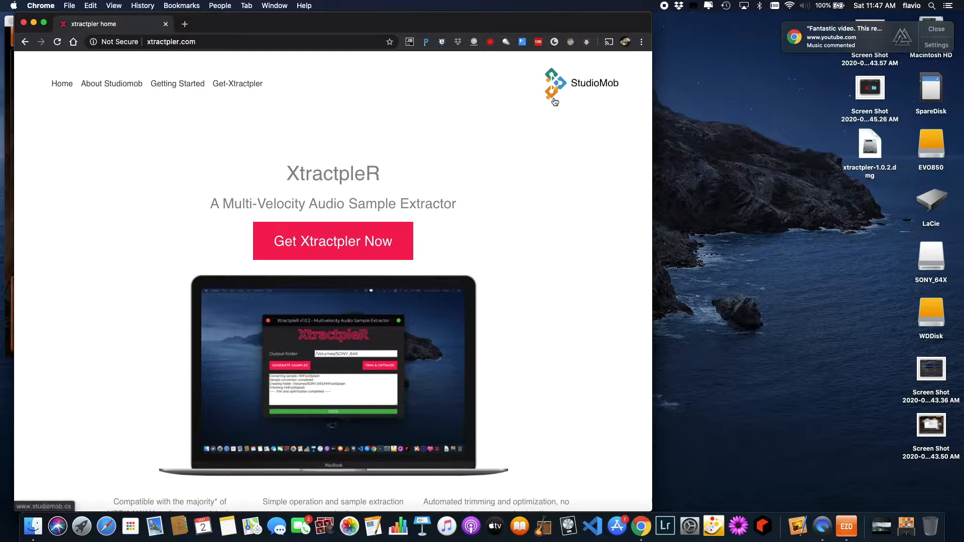
click(935, 31)
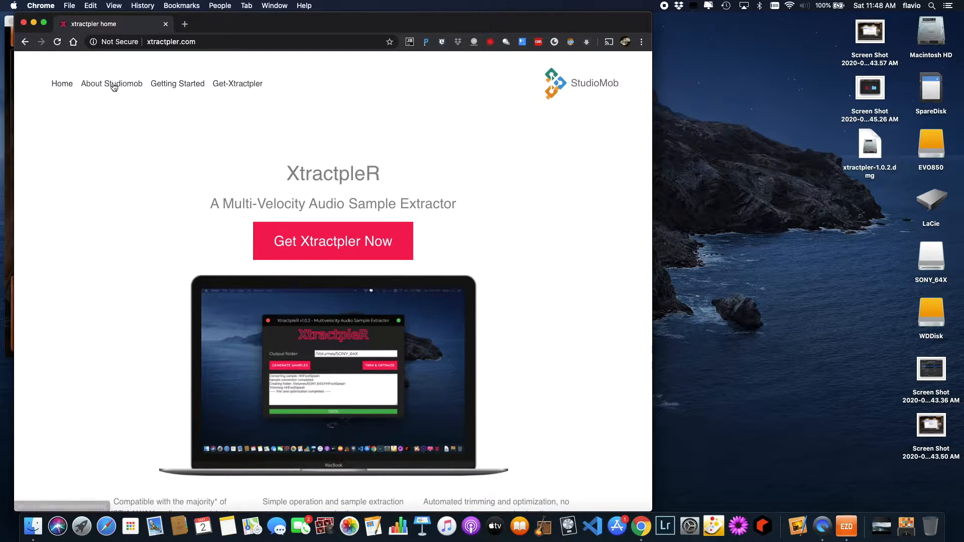
Step: Open the Getting Started documentation and review the setup instructions, highlighting the "Soundflower (2ch) on Mac" audio output note
click(188, 87)
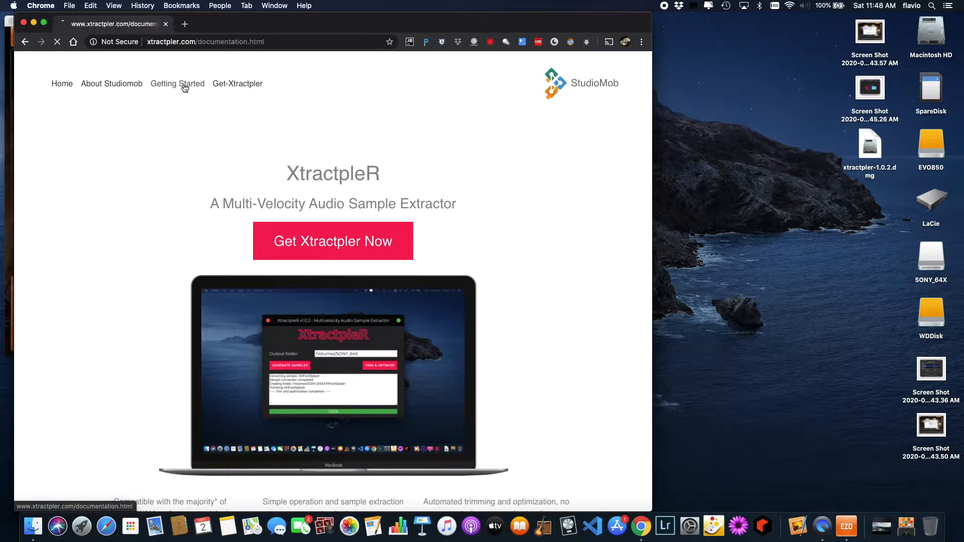
scroll(221, 219, down, 2)
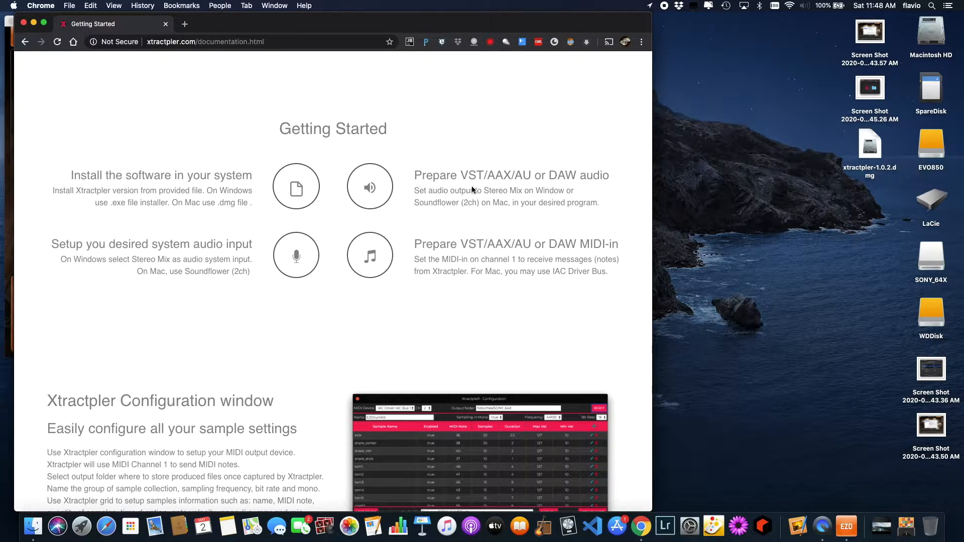
drag(415, 204, 507, 203)
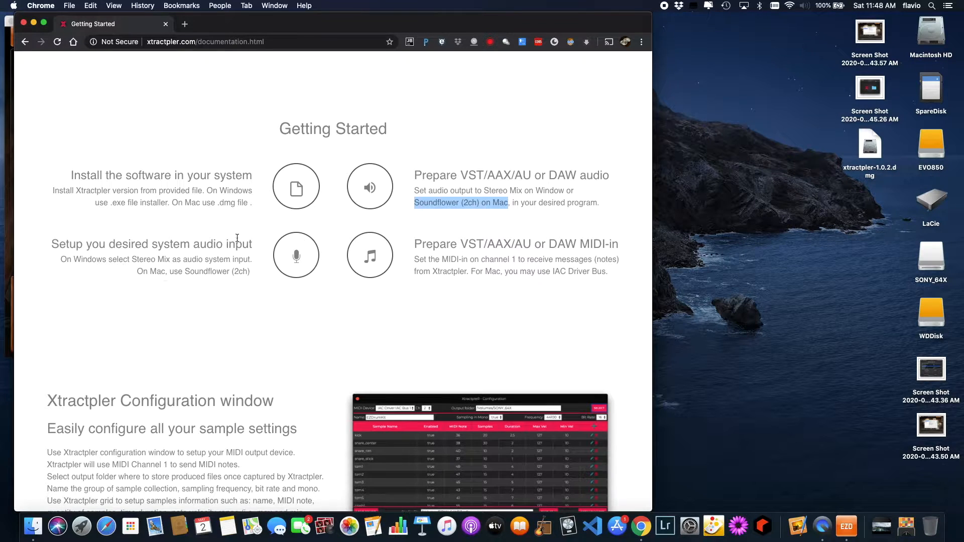
scroll(220, 351, down, 15)
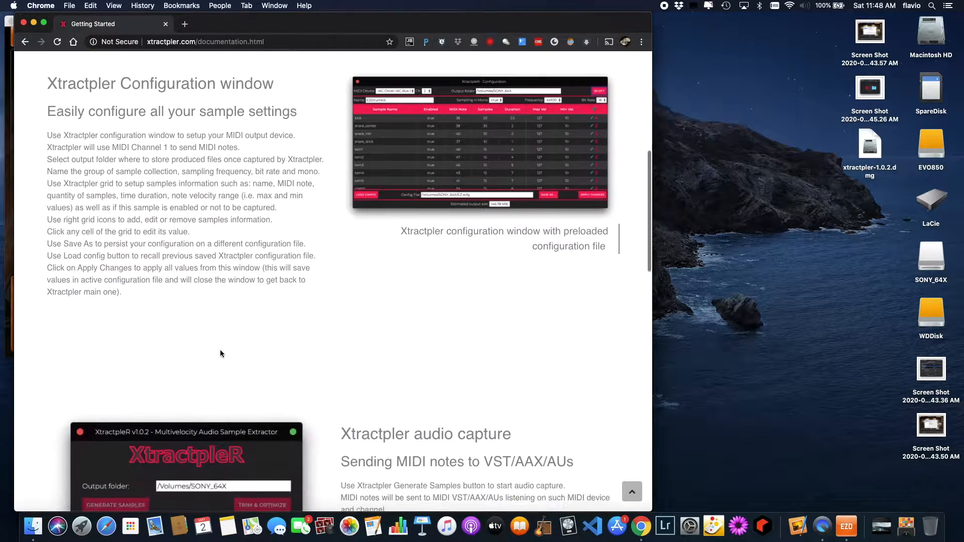
scroll(220, 350, down, 6)
scroll(220, 350, up, 20)
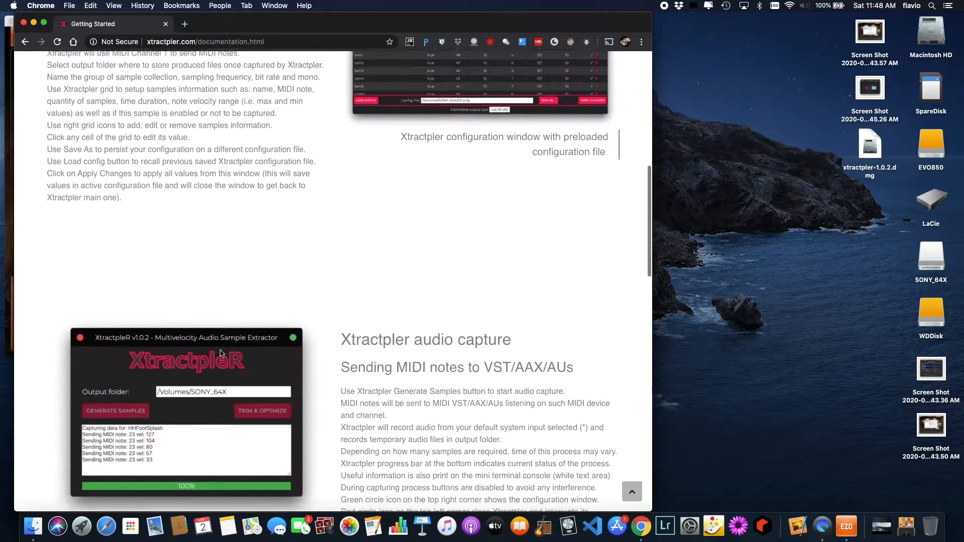
scroll(220, 350, up, 5)
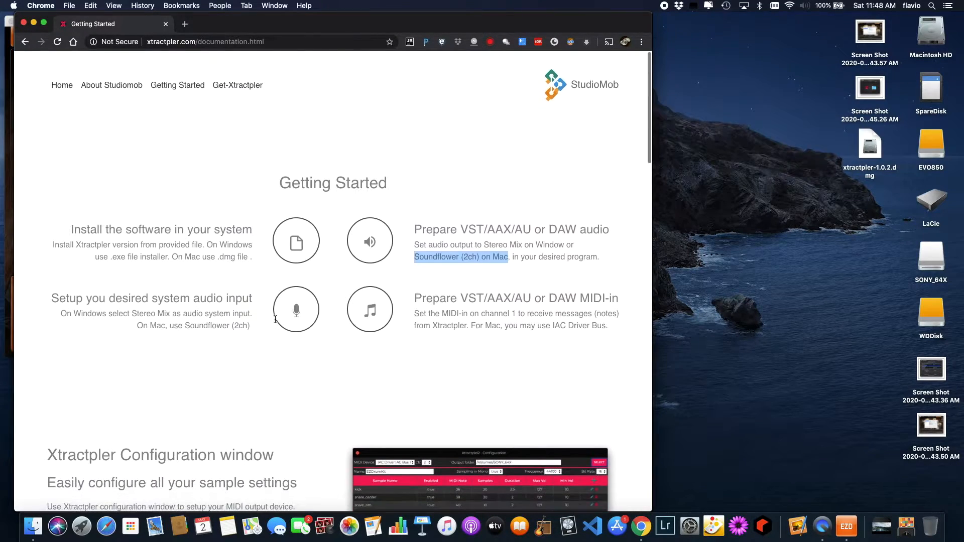
Step: Open the Xtractpler for Mac OS X product page from the Get-Xtractpler downloads and review its details
click(243, 84)
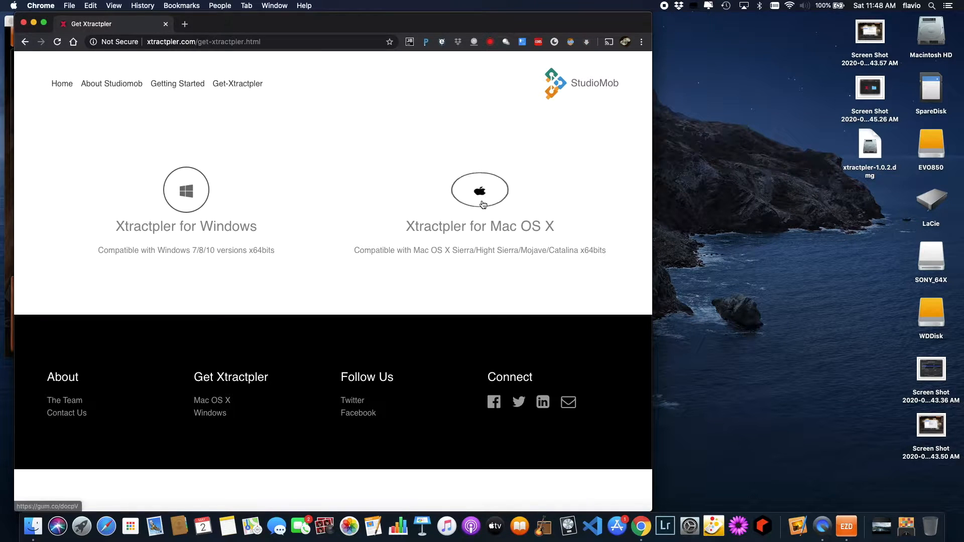
click(481, 201)
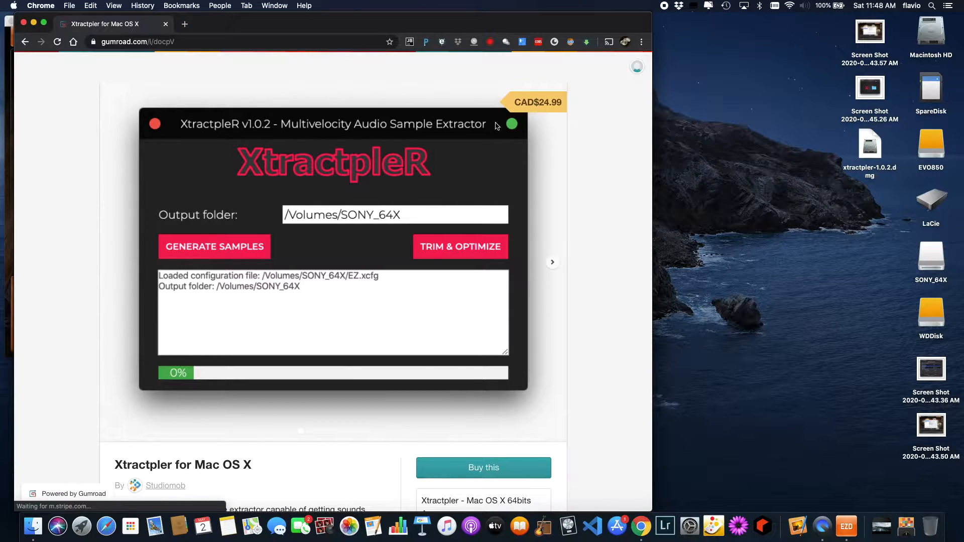
scroll(342, 312, down, 3)
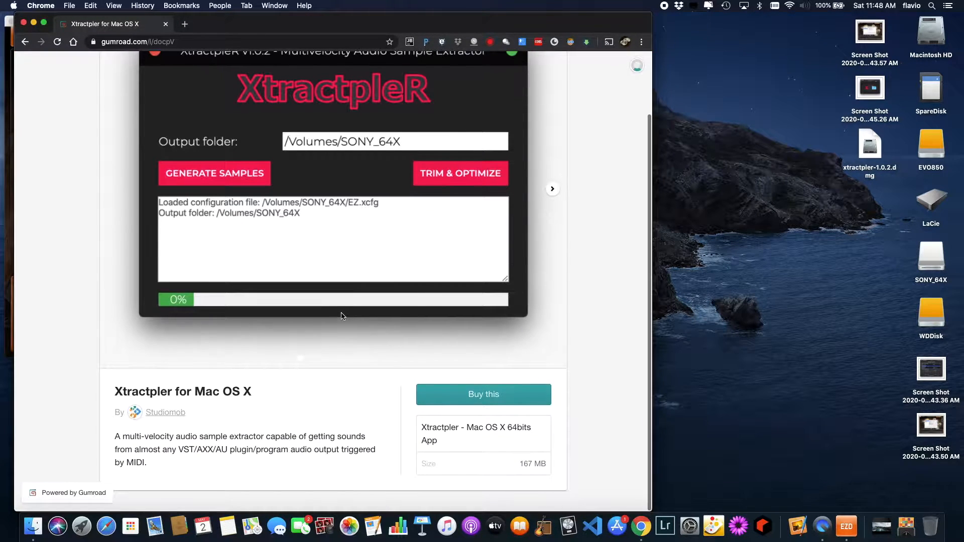
scroll(342, 315, up, 3)
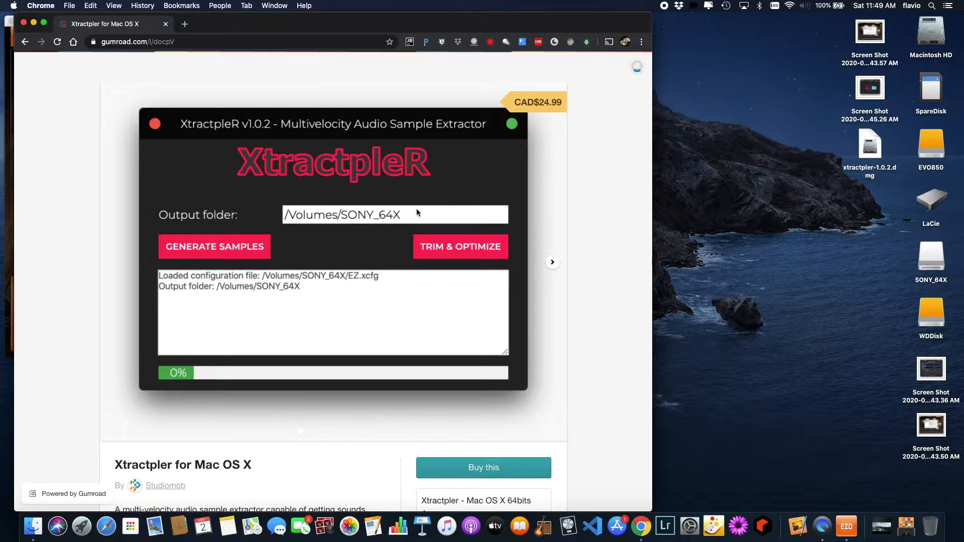
scroll(457, 184, down, 3)
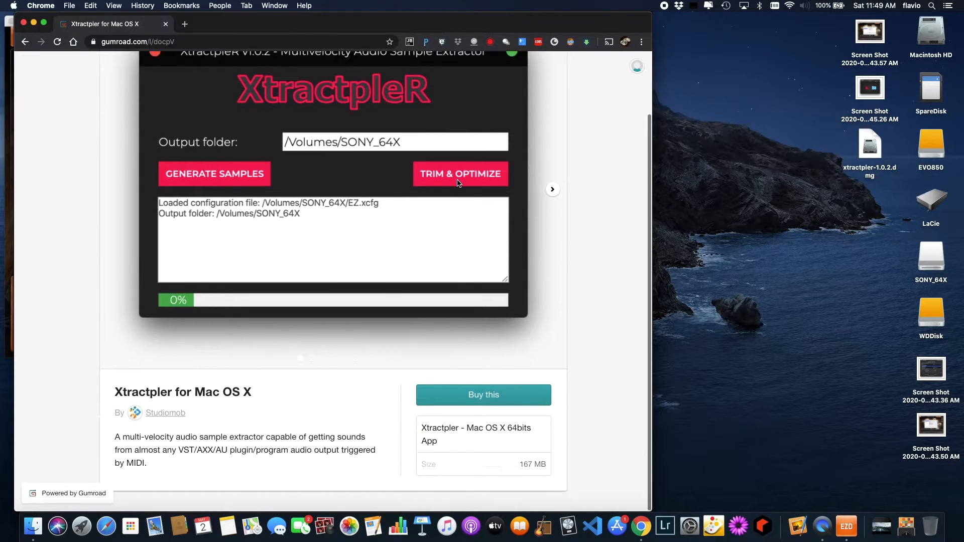
scroll(550, 153, up, 3)
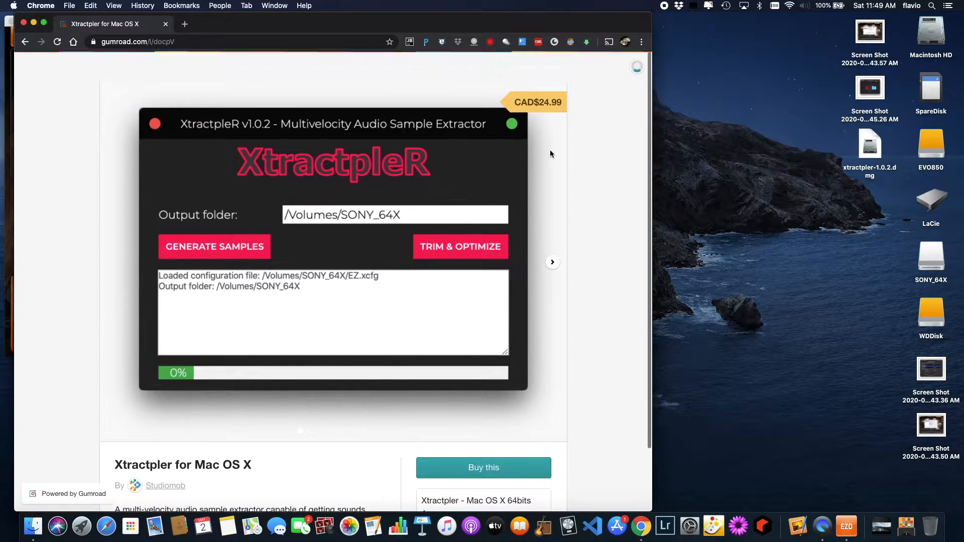
scroll(440, 233, down, 3)
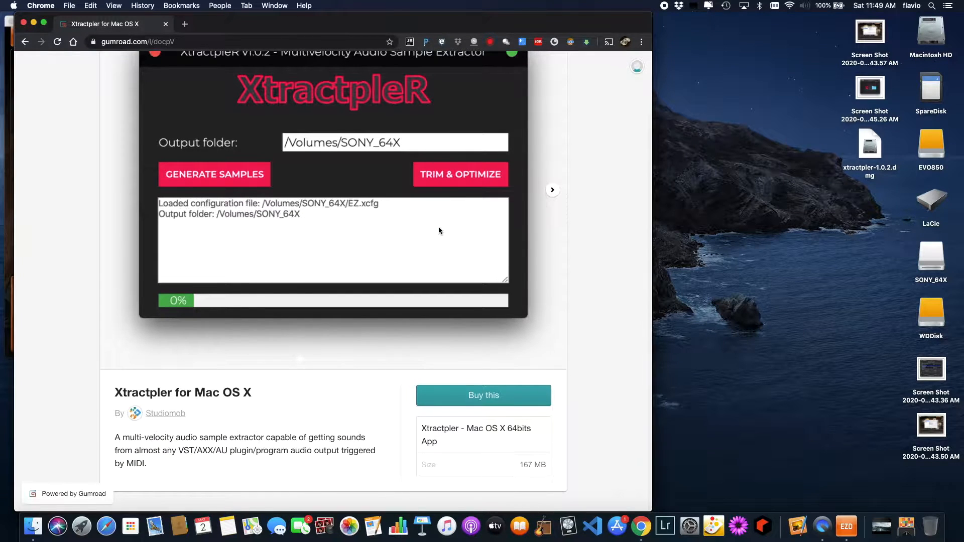
Step: Start purchasing Xtractpler for Mac OS X, apply the discount code "drummer", and close the checkout form without paying
click(487, 400)
click(345, 157)
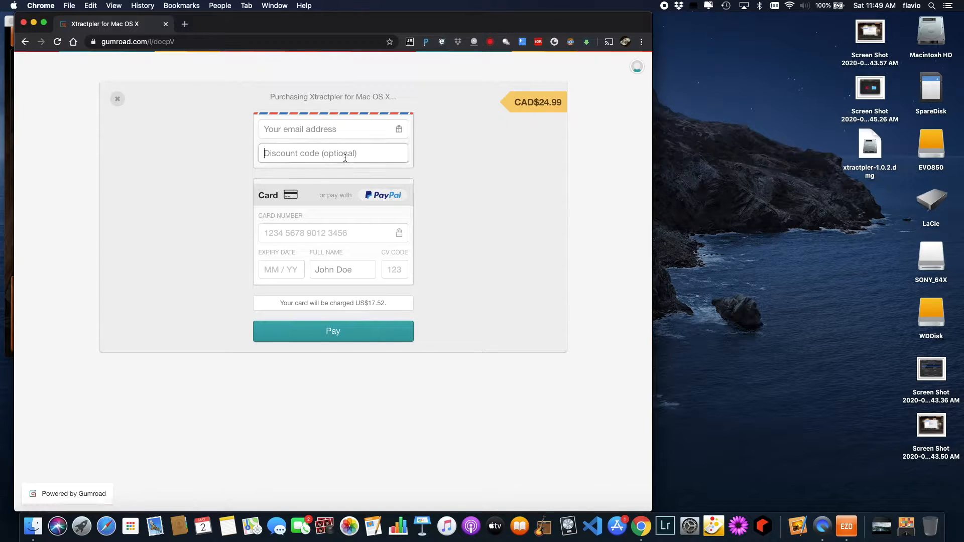
text(drummer)
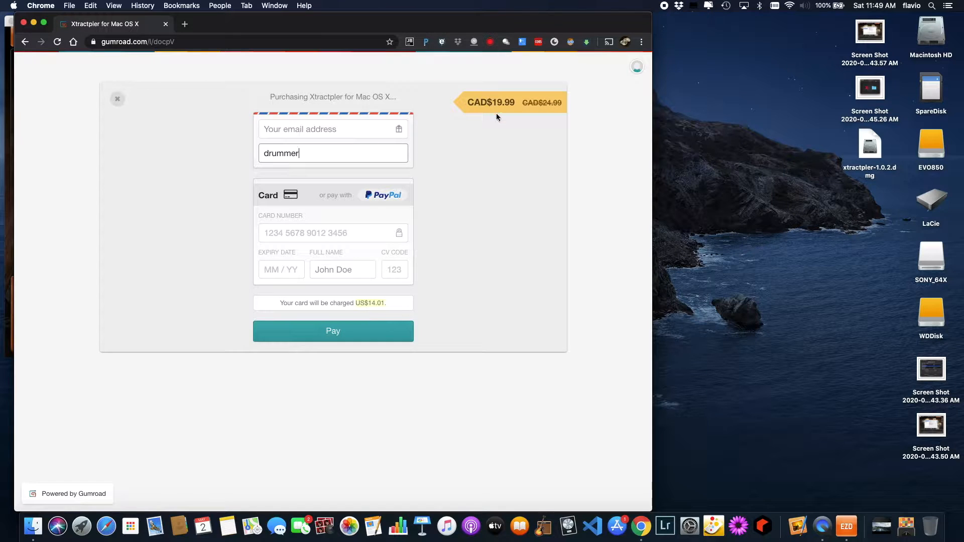
double_click(305, 156)
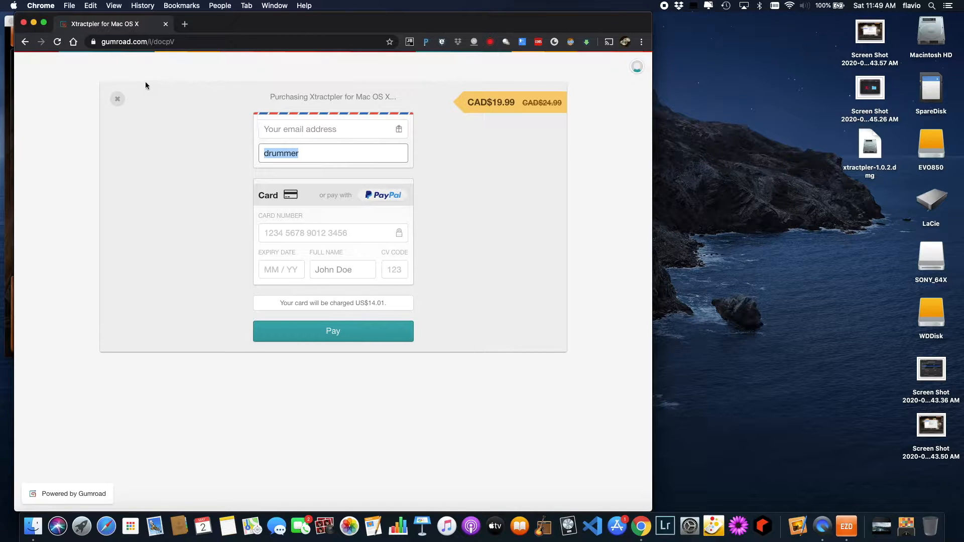
click(117, 100)
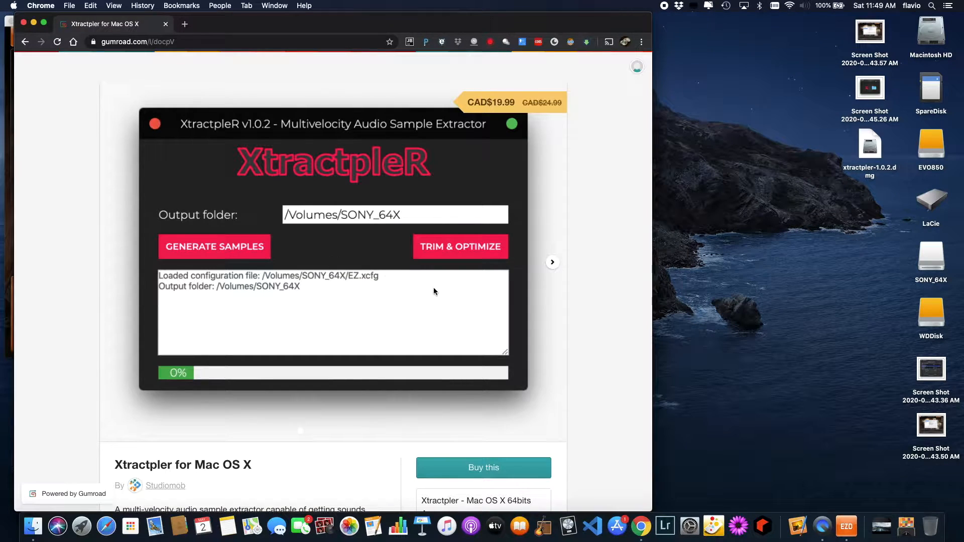
Step: Close the browser window and shift the EZdrummer window slightly on the desktop
scroll(373, 213, down, 3)
scroll(373, 213, up, 3)
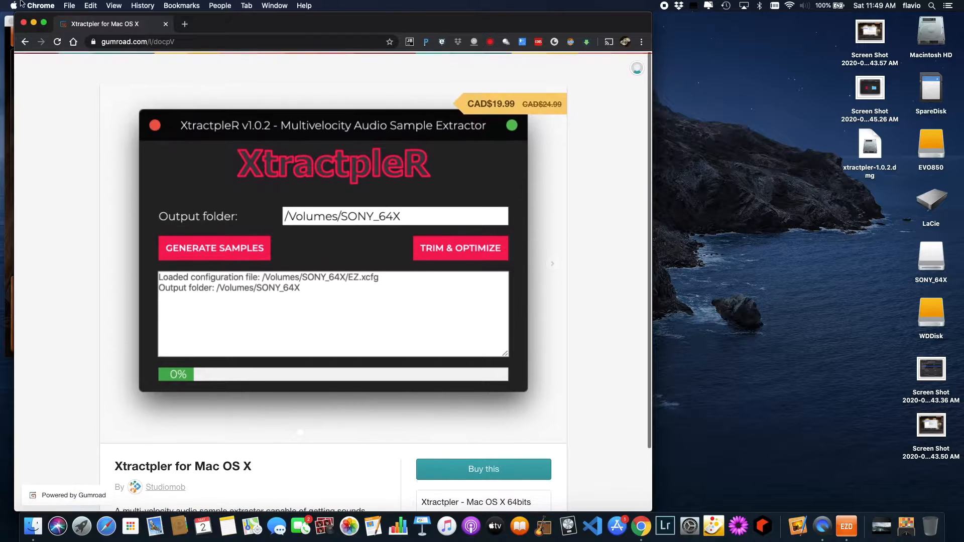
click(24, 23)
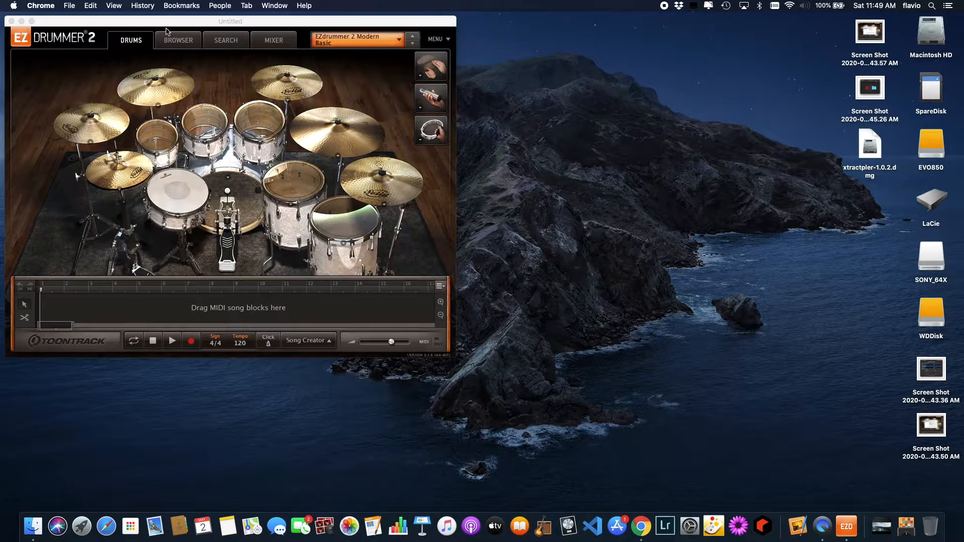
mouse_move(163, 26)
mouse_down()
mouse_move(184, 42)
mouse_move(158, 31)
mouse_move(172, 29)
mouse_up()
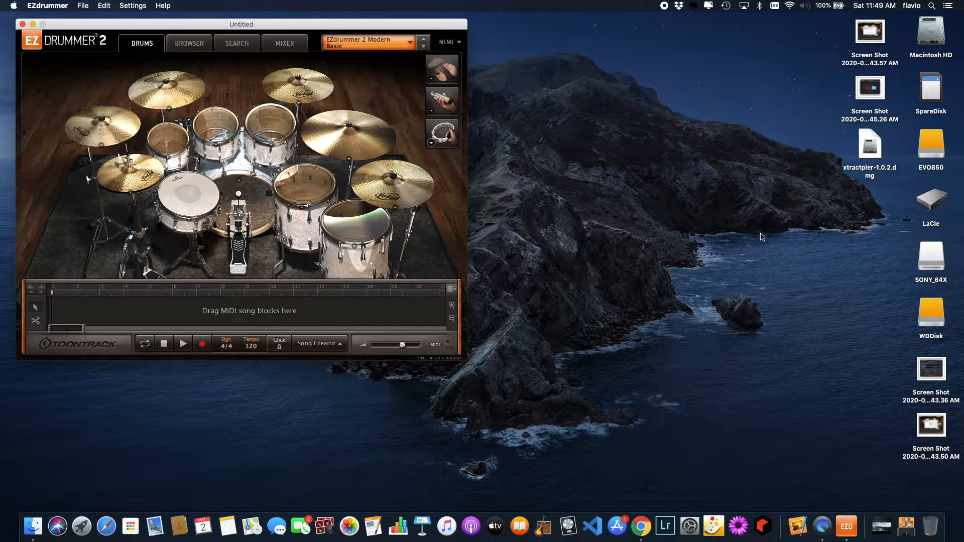
Step: Install xtractpler from the xtractpler-1.0.2.dmg disk image into the Applications folder and close the installer window
double_click(872, 150)
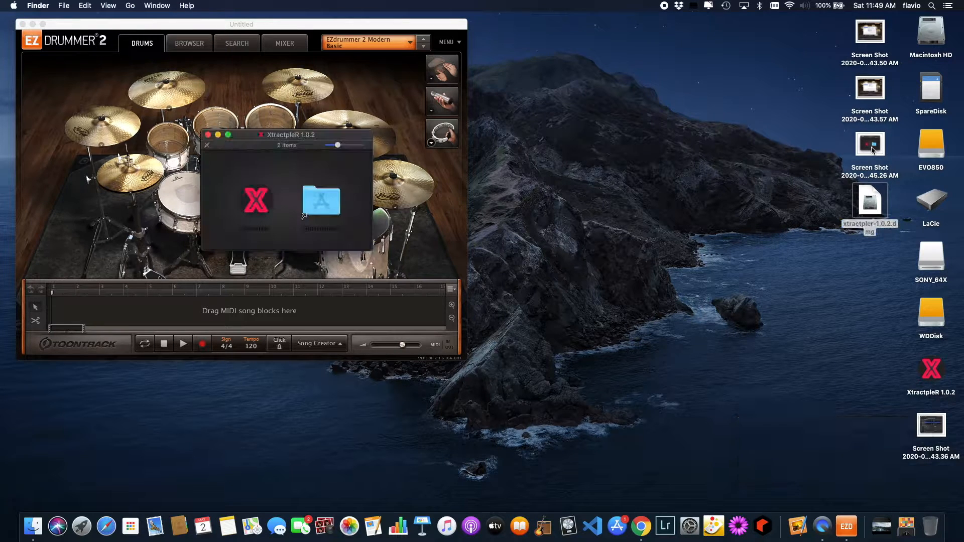
drag(278, 136, 544, 99)
drag(522, 162, 585, 166)
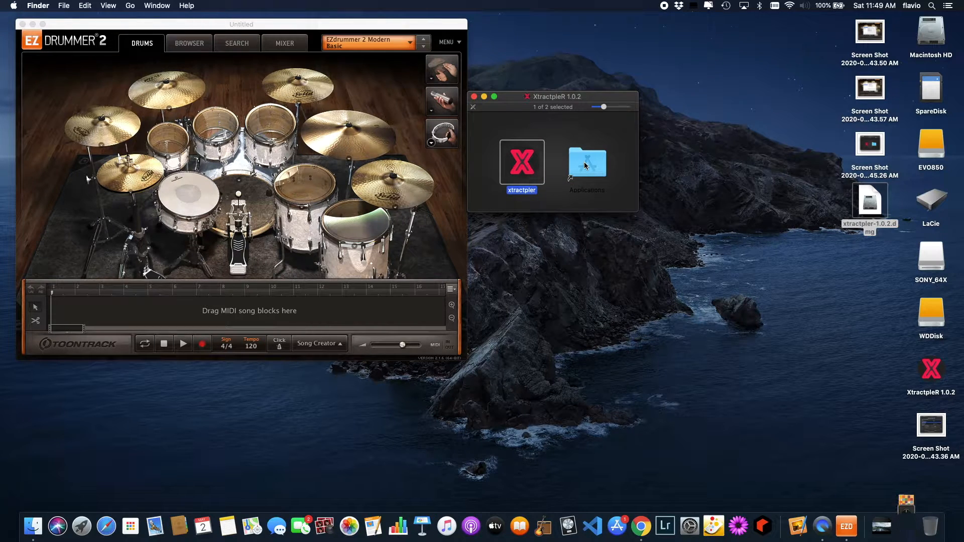
click(473, 99)
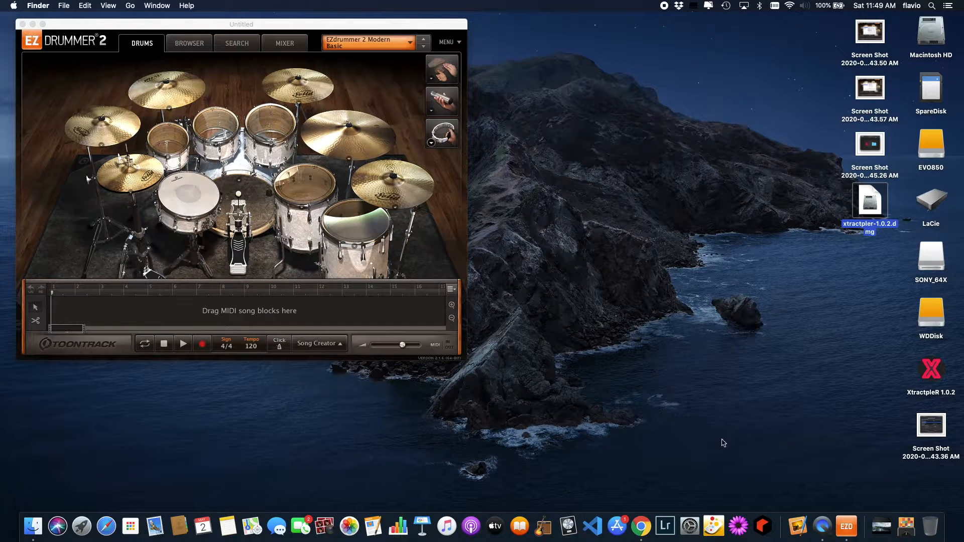
Step: Set the Mac's sound input device to Soundflower (2ch) in System Preferences and show the sound output devices
click(690, 526)
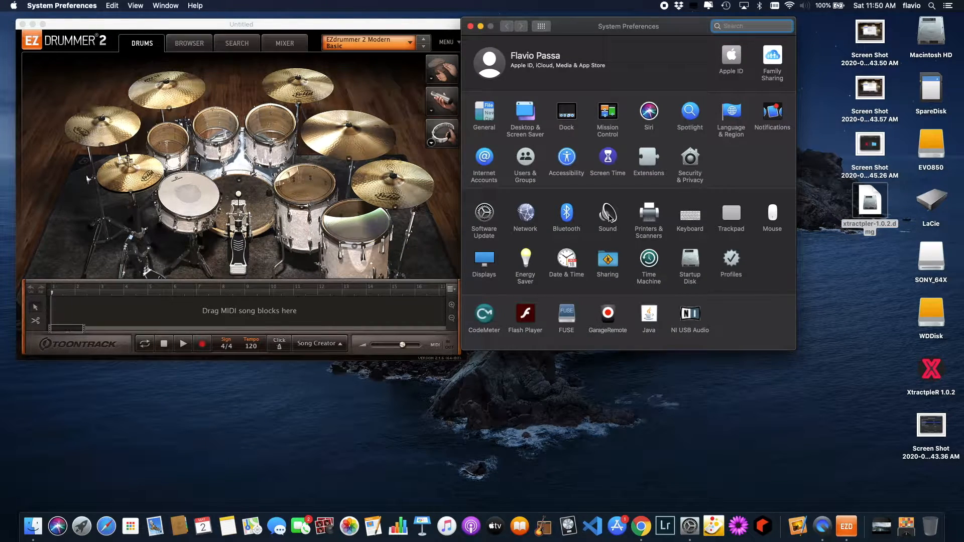
click(608, 215)
drag(655, 32, 675, 72)
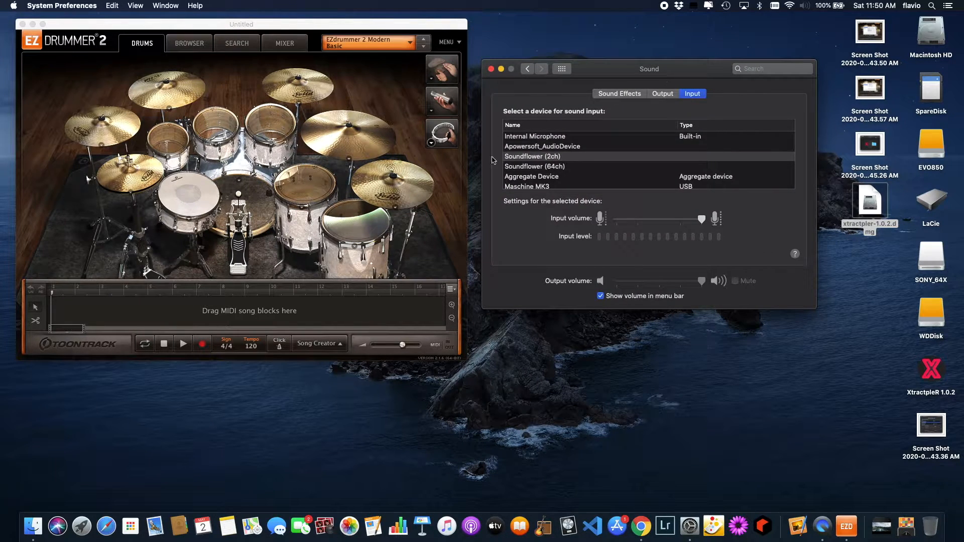
click(547, 160)
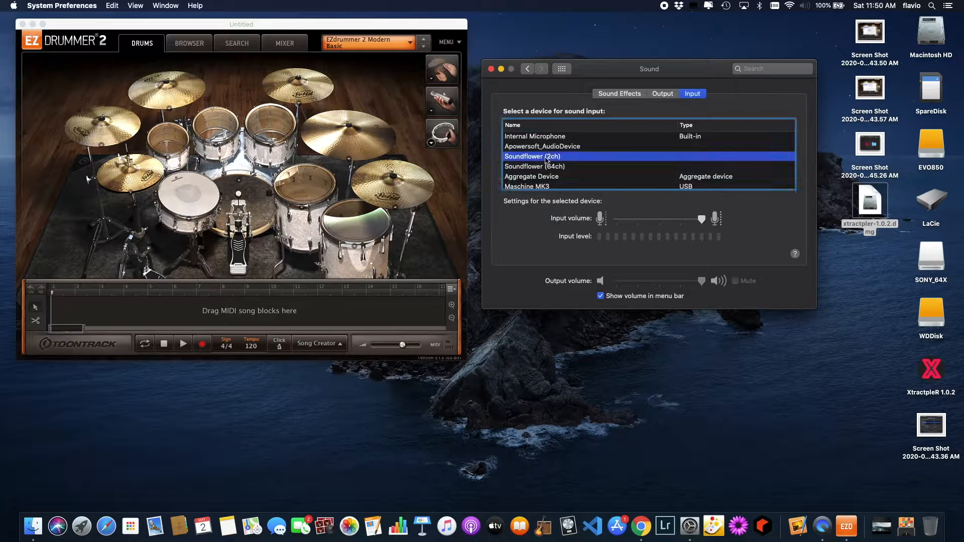
click(663, 95)
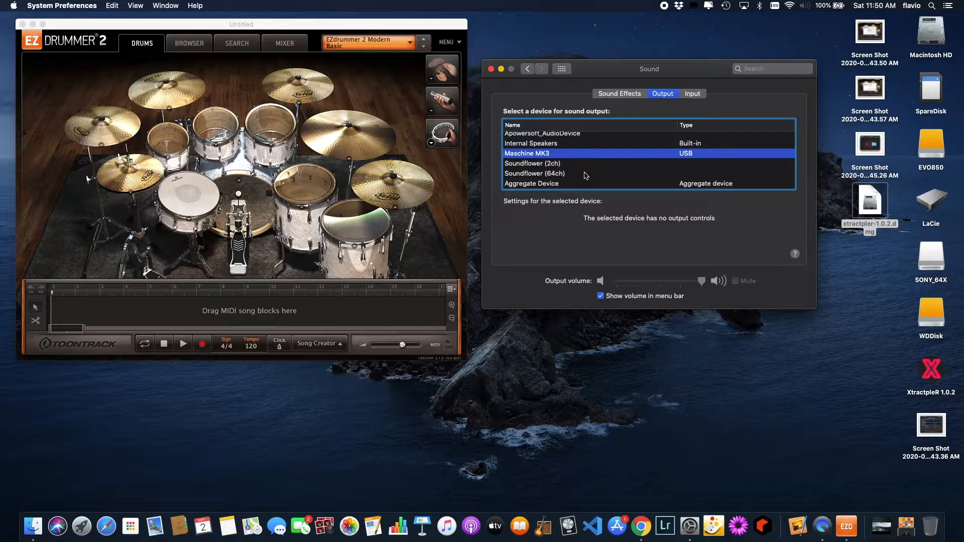
Step: Set the Mac's sound output device to Soundflower (2ch)
scroll(587, 154, up, 1)
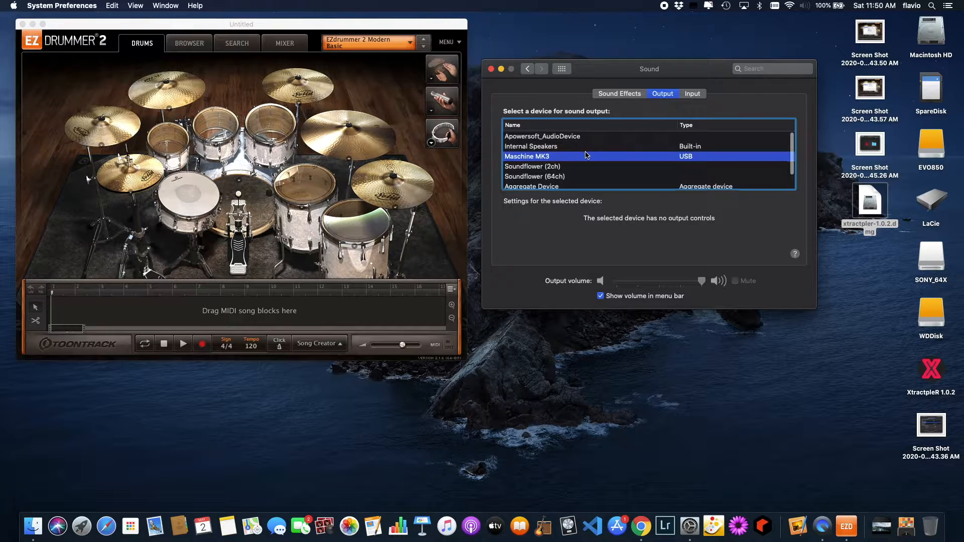
click(514, 140)
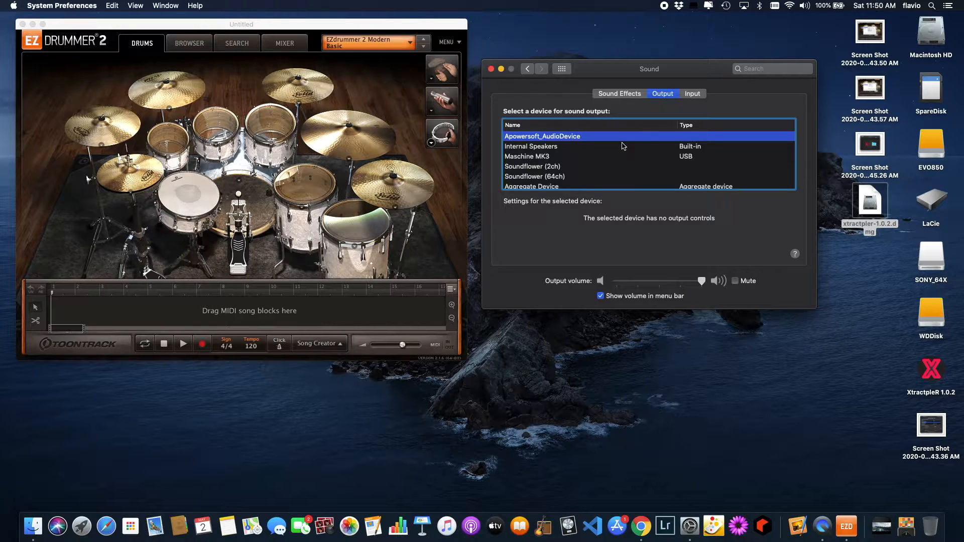
click(519, 157)
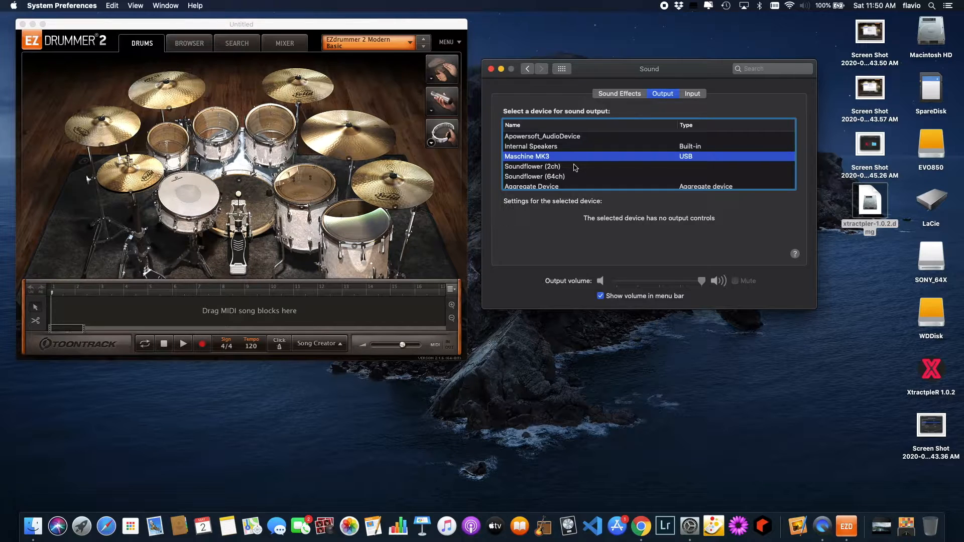
click(527, 168)
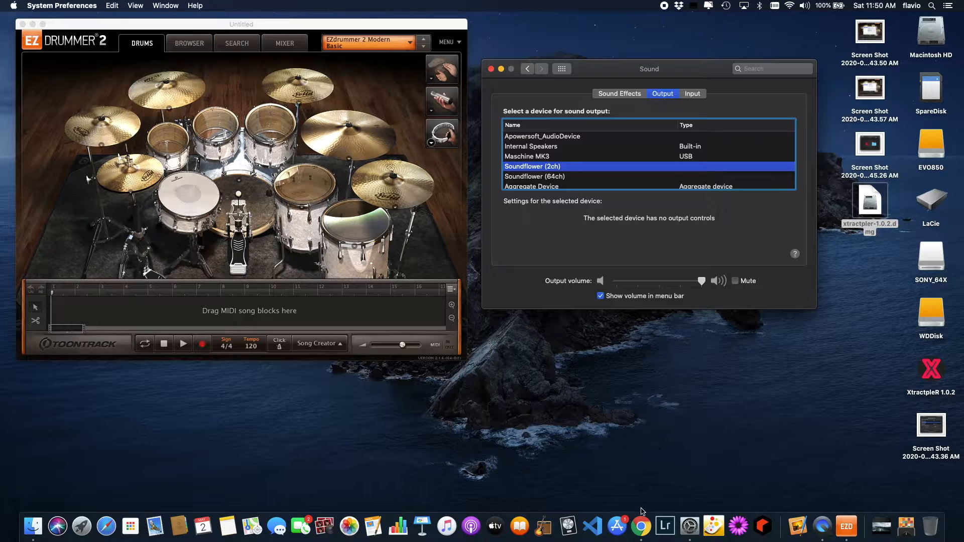
Step: Switch to Chrome, search the web for "soundflower", and check Rogue Amoeba's Soundflower page before returning to the results
click(642, 529)
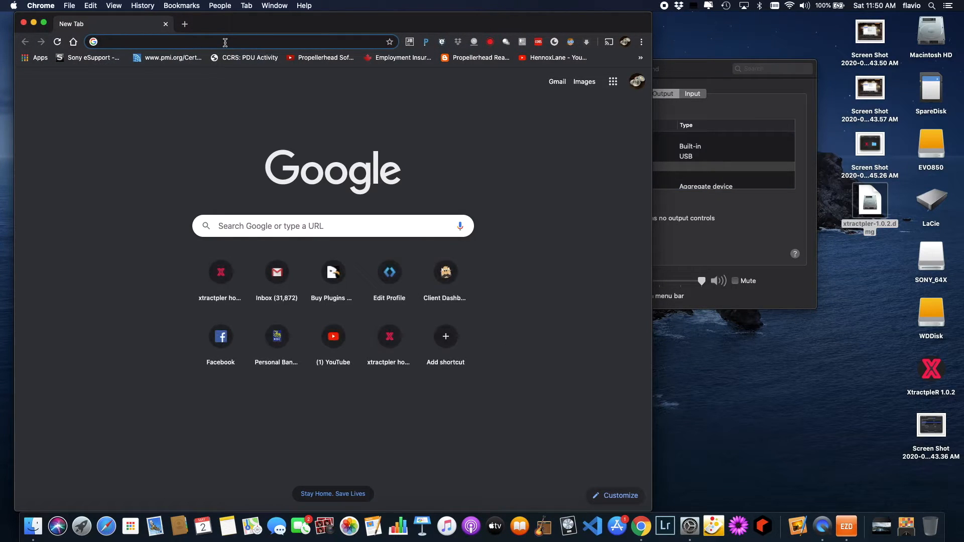
text(sound)
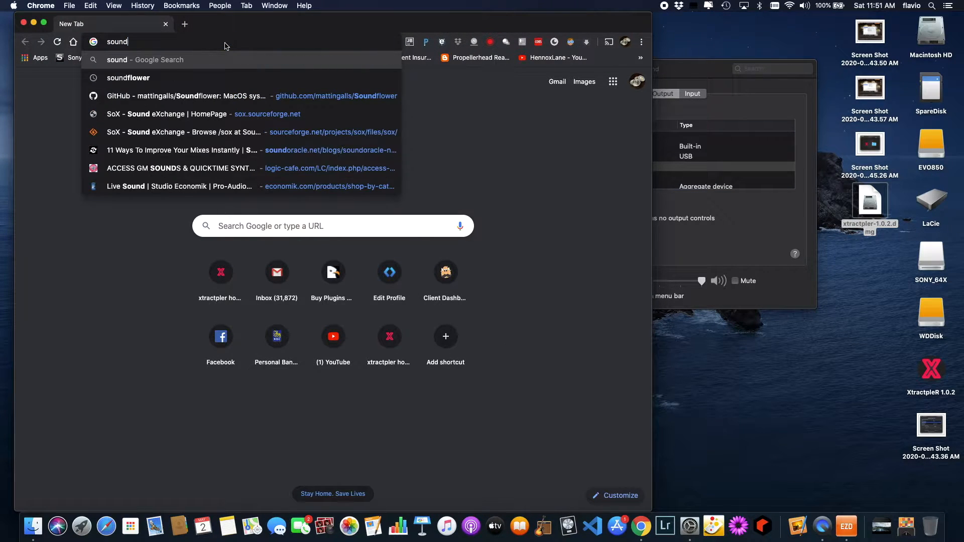
text(flower)
key(Return)
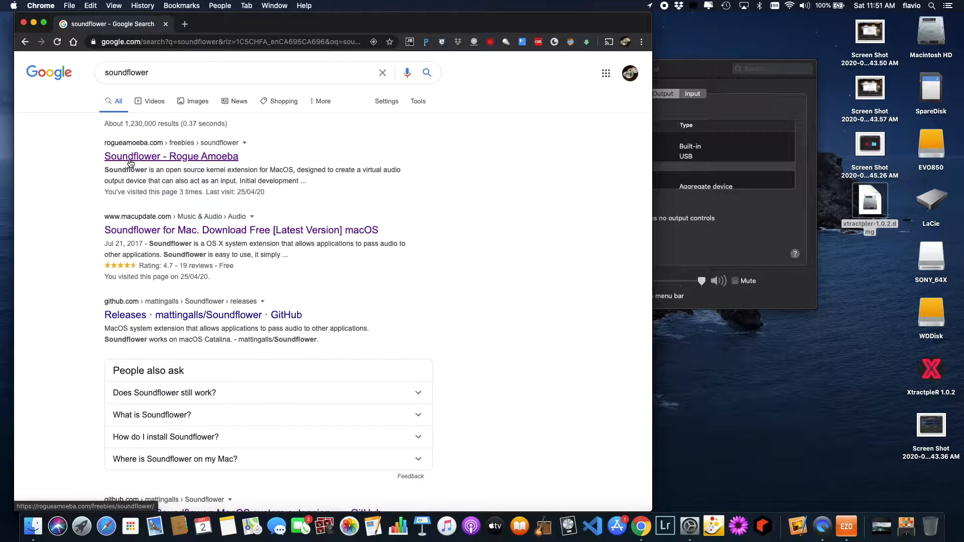
click(136, 164)
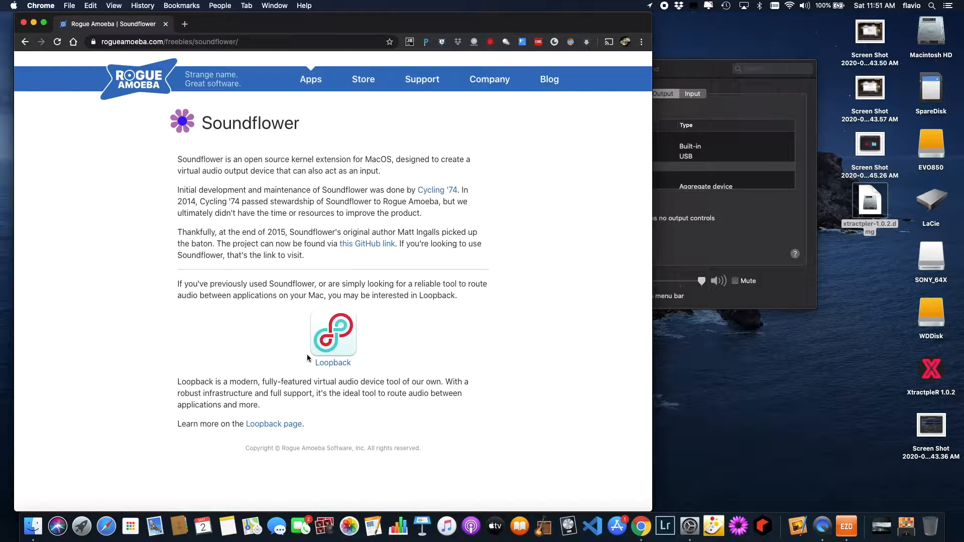
click(26, 44)
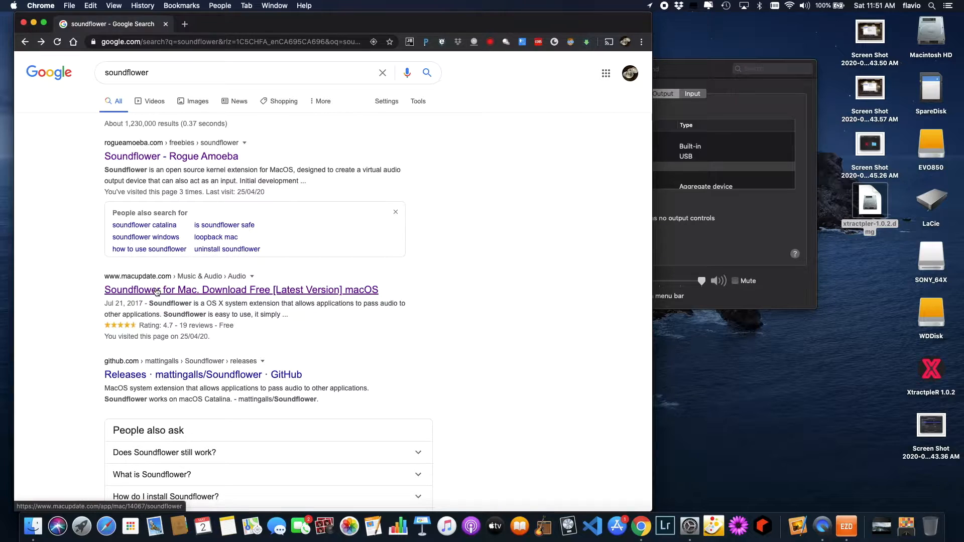
Step: Open the MacUpdate page for Soundflower and look through its description and download option
click(157, 292)
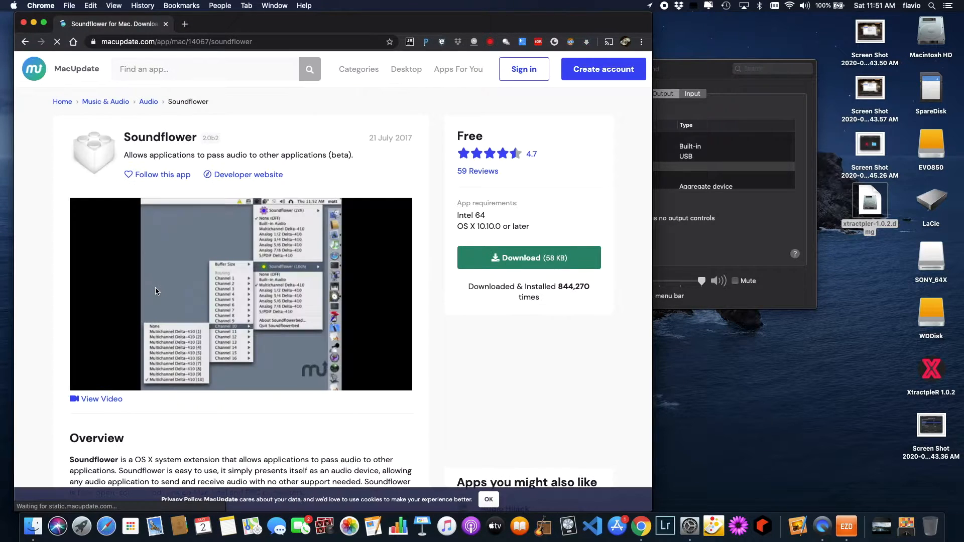
scroll(134, 397, down, 3)
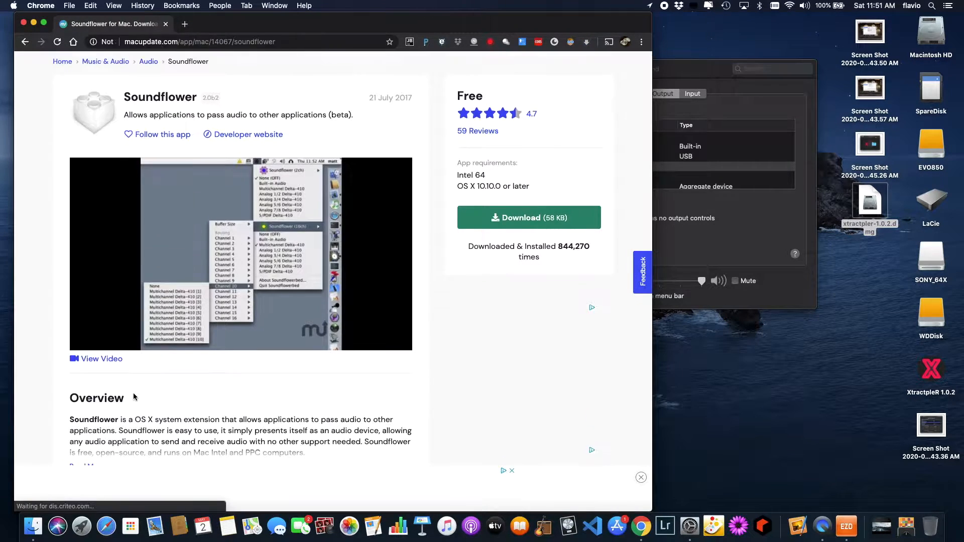
scroll(134, 397, down, 10)
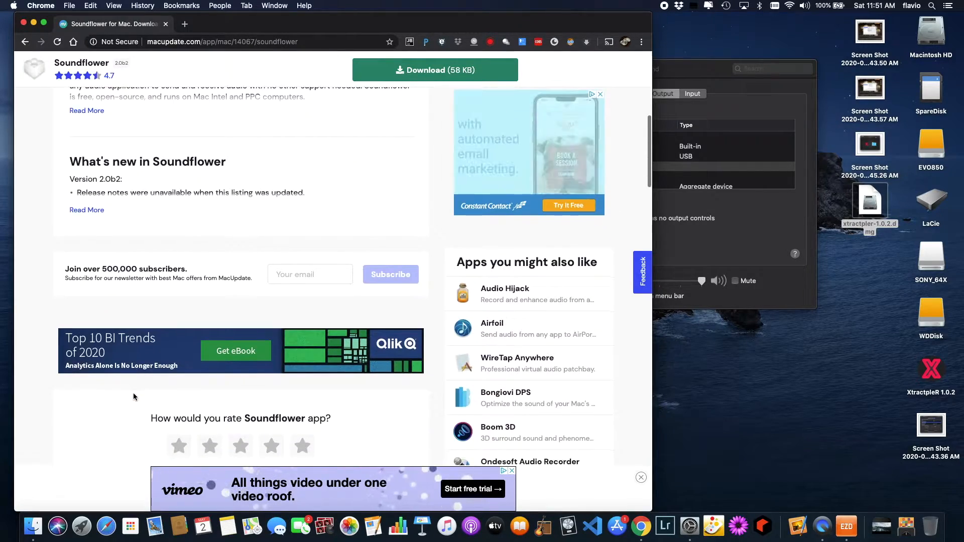
scroll(133, 394, up, 15)
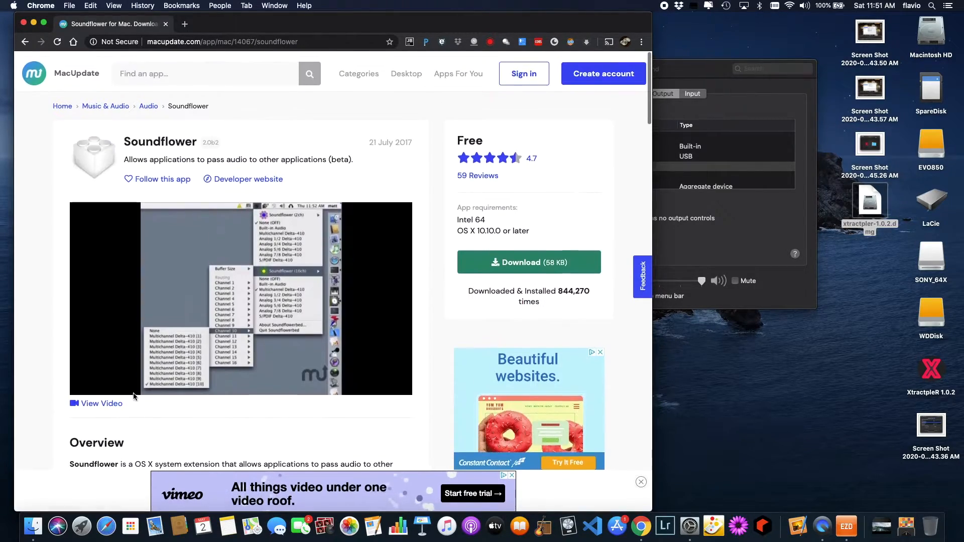
click(525, 260)
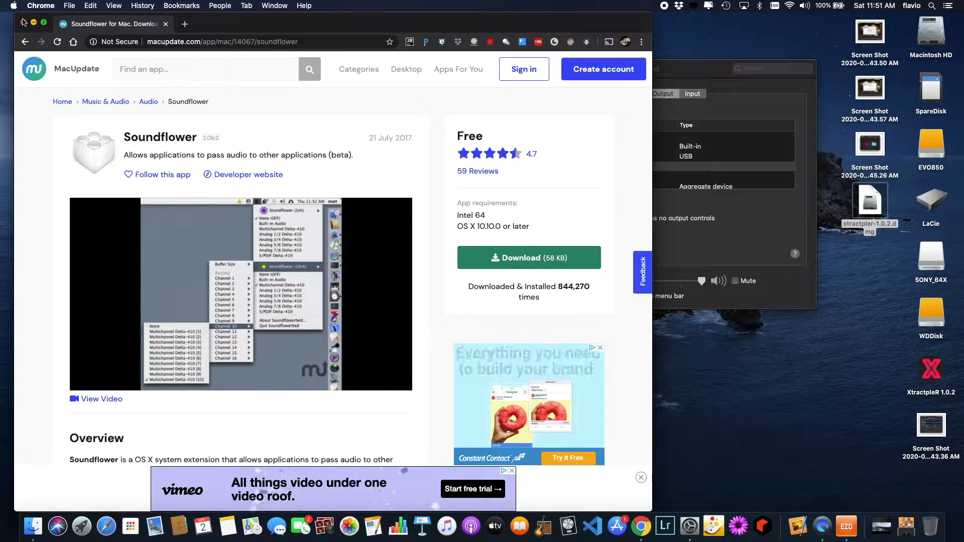
Step: Quit Google Chrome
click(41, 6)
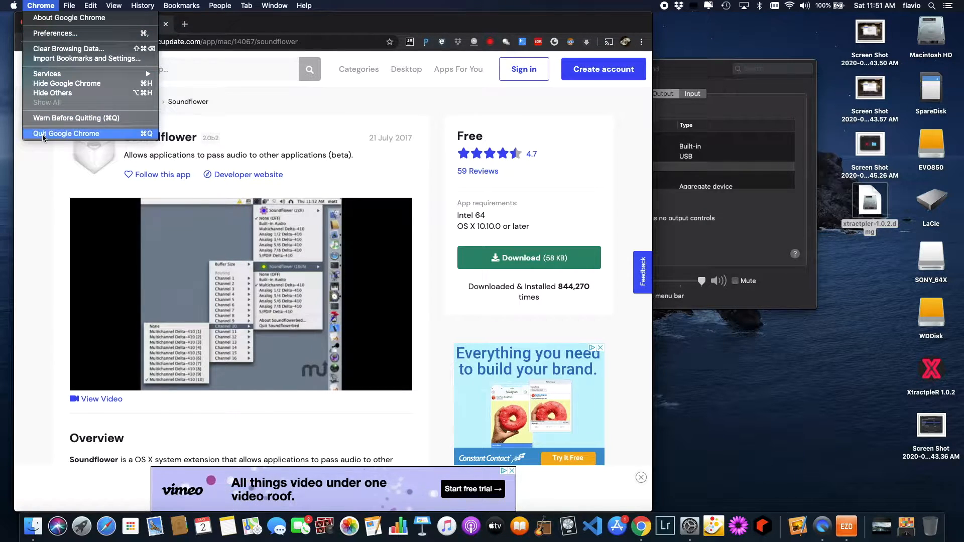
mouse_move(63, 9)
click(69, 131)
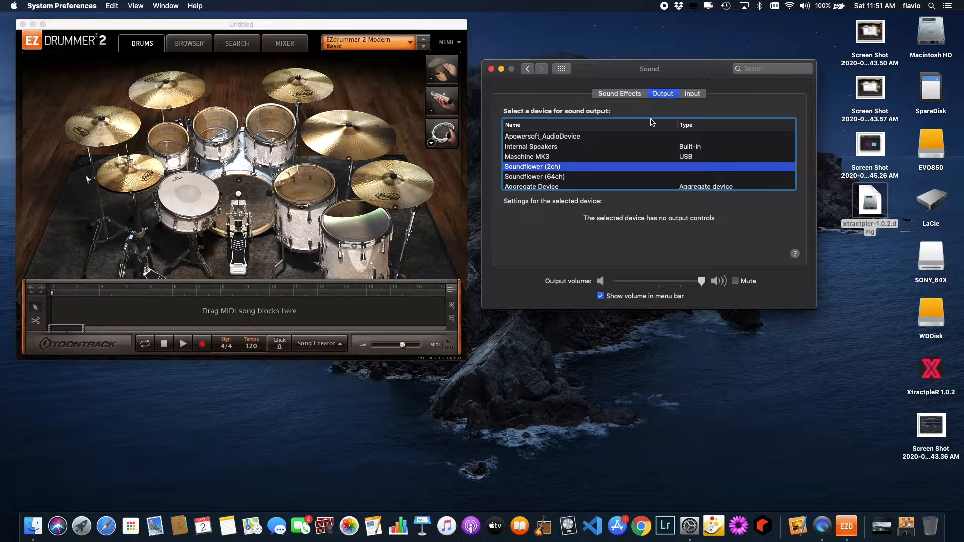
Step: Switch the Mac's sound input to Apowersoft_AudioDevice and back to Soundflower (2ch)
click(698, 95)
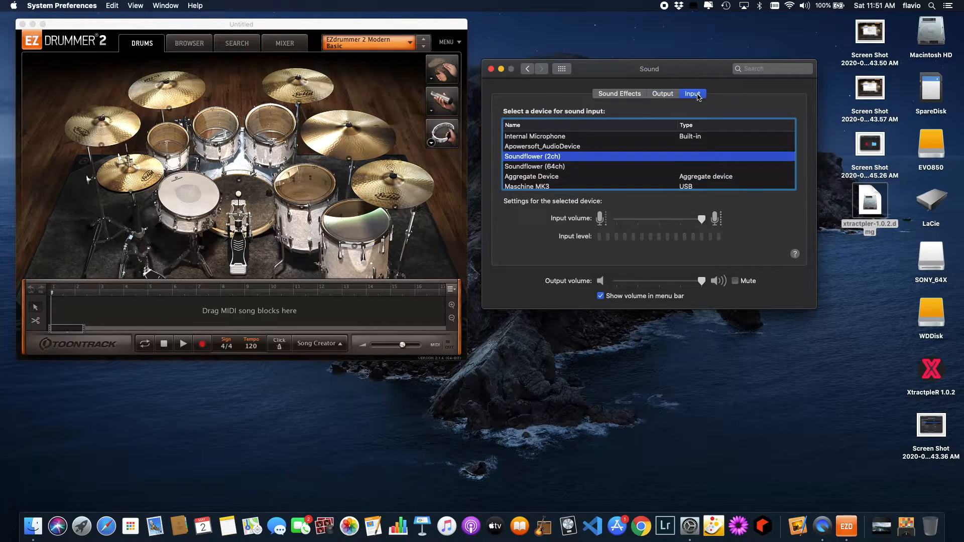
click(523, 147)
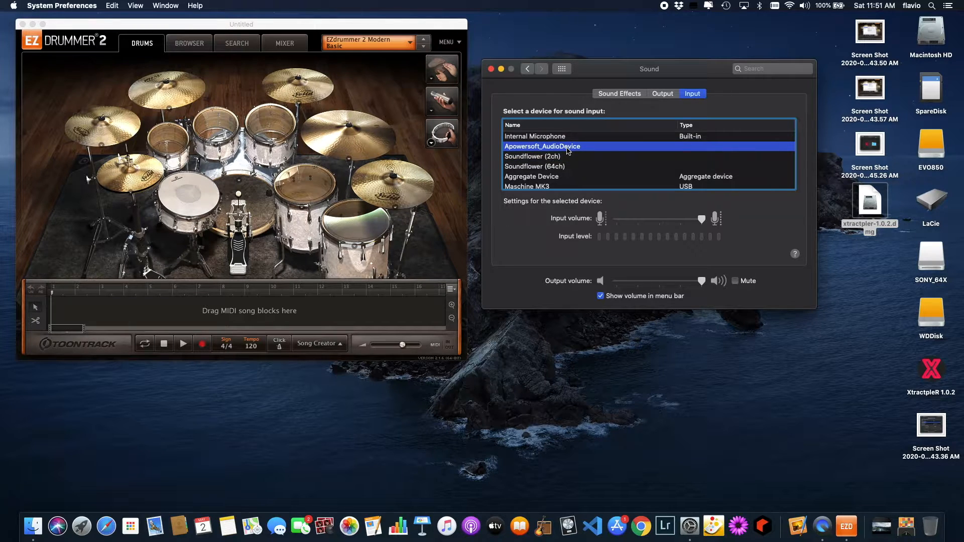
click(526, 158)
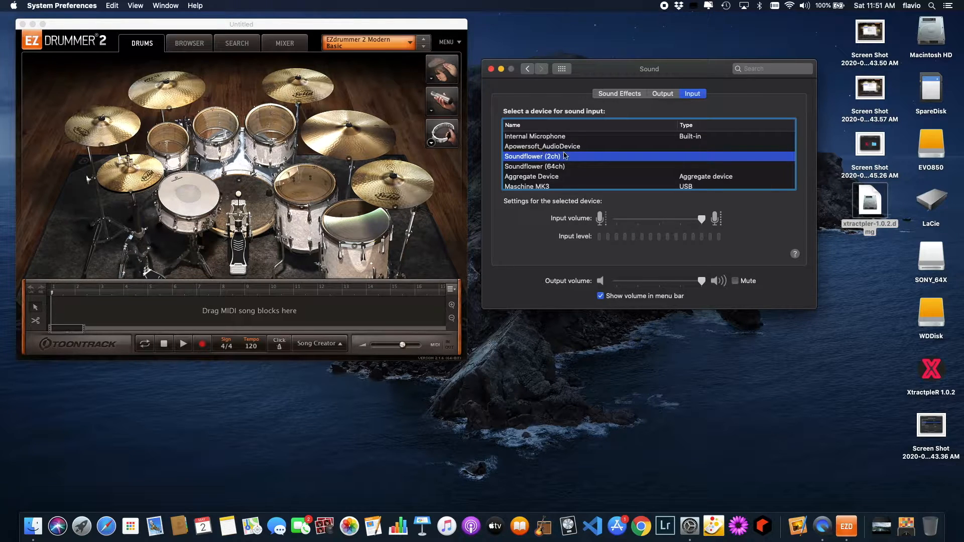
Step: Open EZdrummer's Audio/MIDI Setup and check the available output devices and the enabled MIDI devices
click(155, 28)
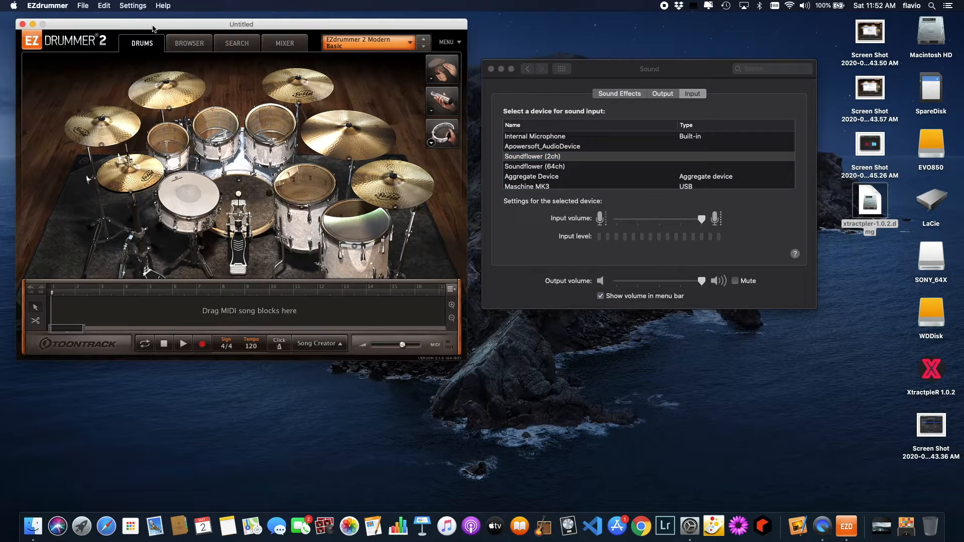
click(132, 7)
click(135, 17)
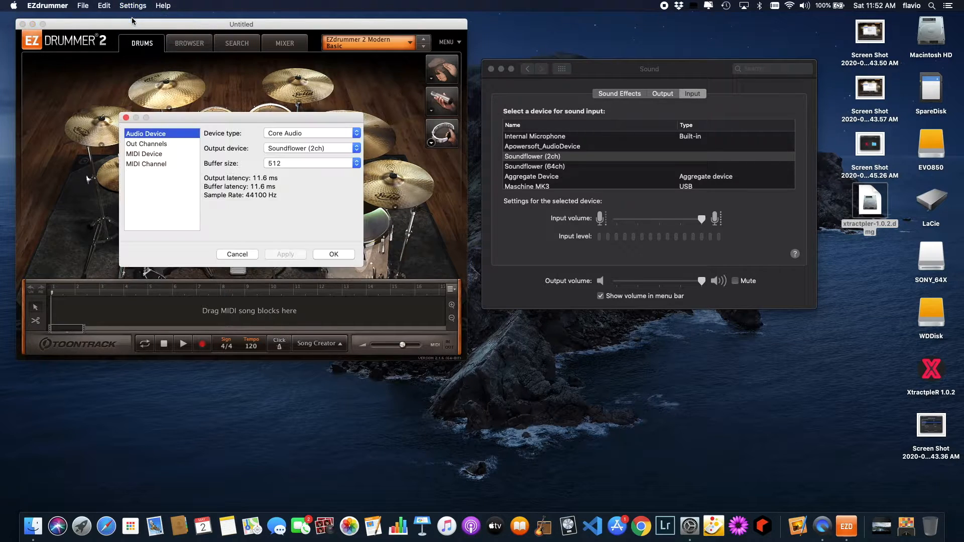
click(319, 150)
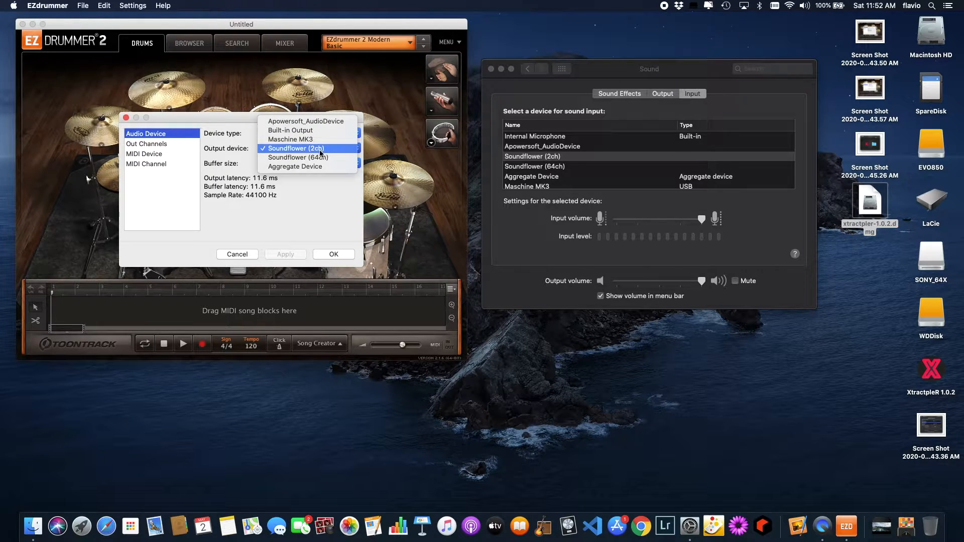
click(319, 213)
click(157, 155)
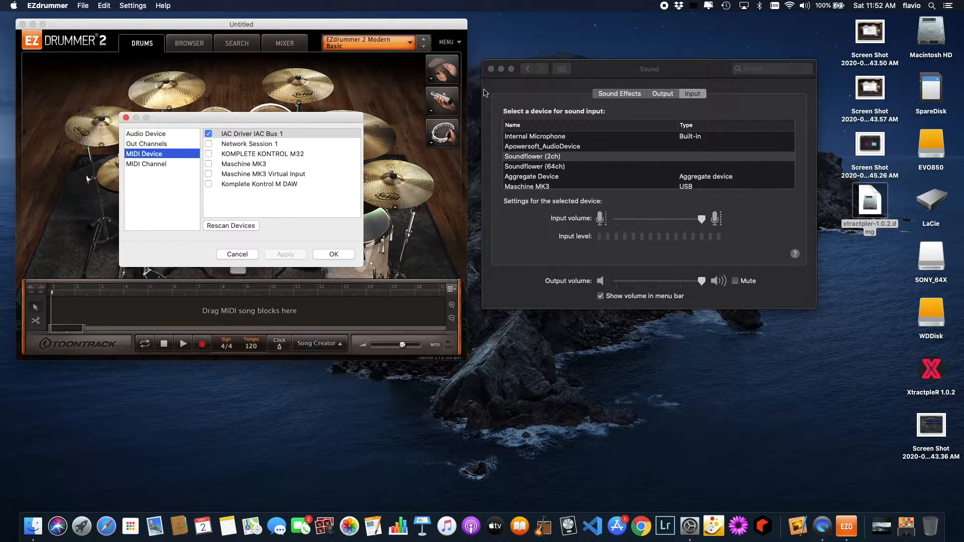
Step: Close the Sound preferences and review EZdrummer's output channel, audio device and MIDI device settings
click(491, 69)
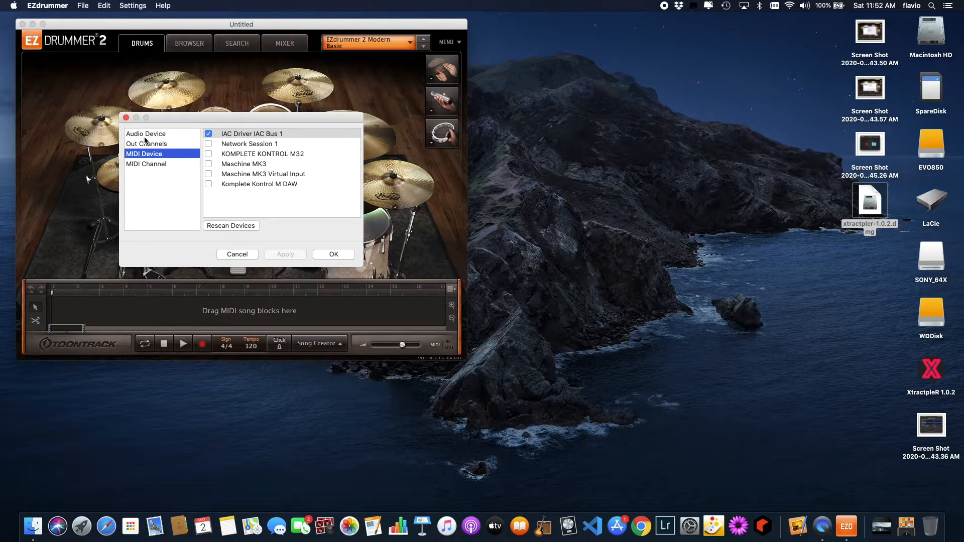
click(158, 145)
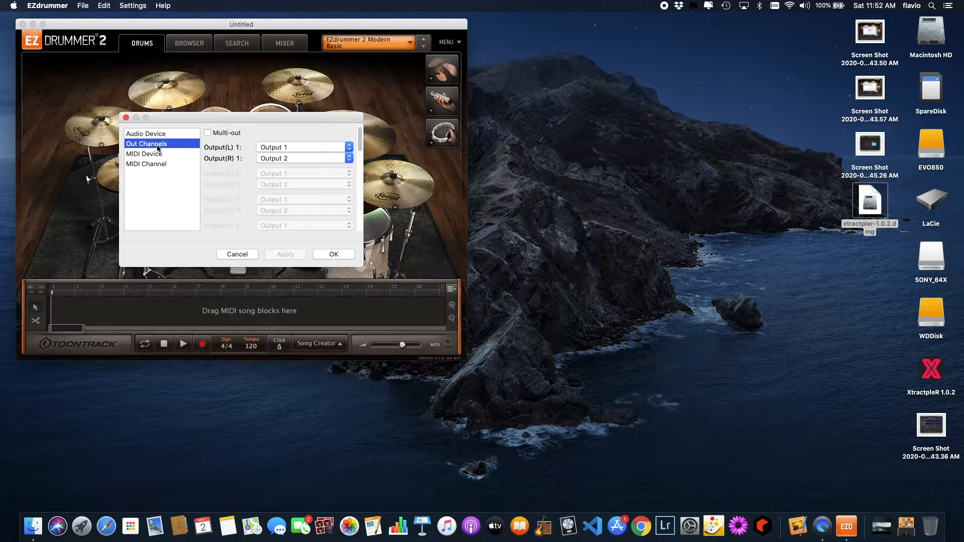
click(153, 134)
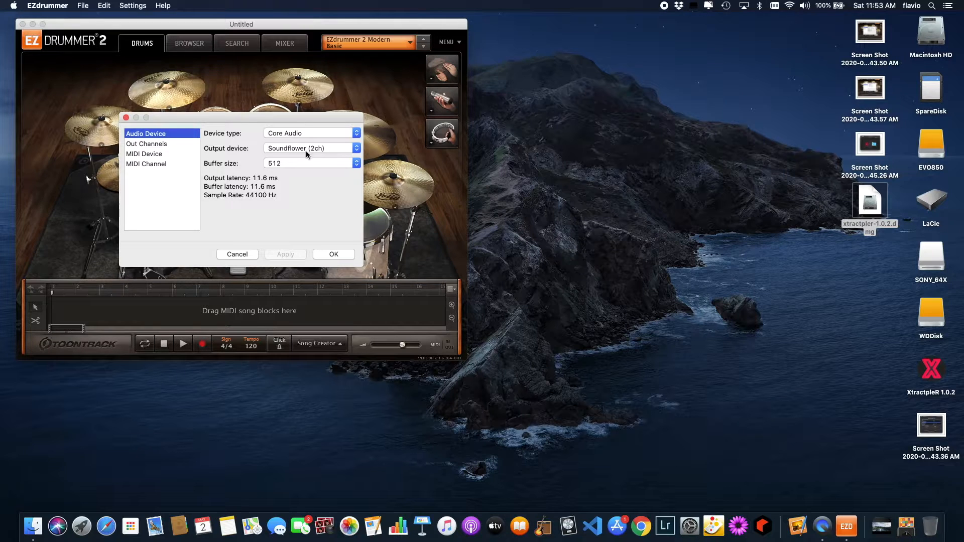
click(154, 155)
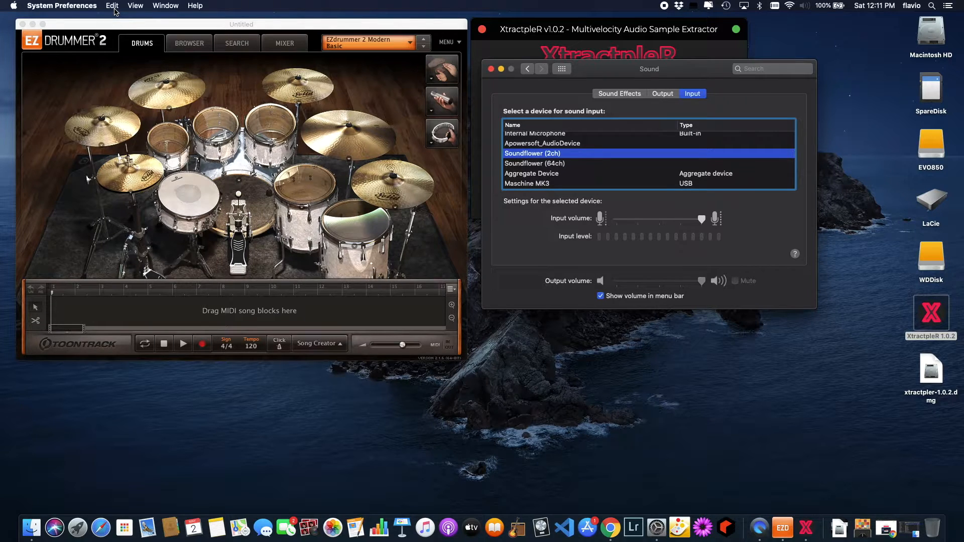
Step: Recheck the audio output and MIDI device settings in EZdrummer's Audio/MIDI Setup and dismiss the dialog without changes
click(132, 27)
click(132, 6)
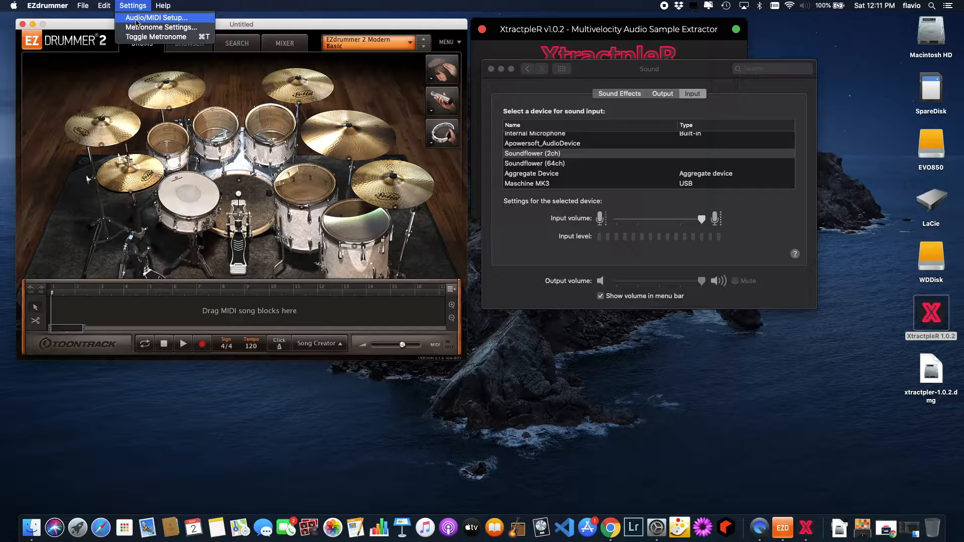
click(136, 17)
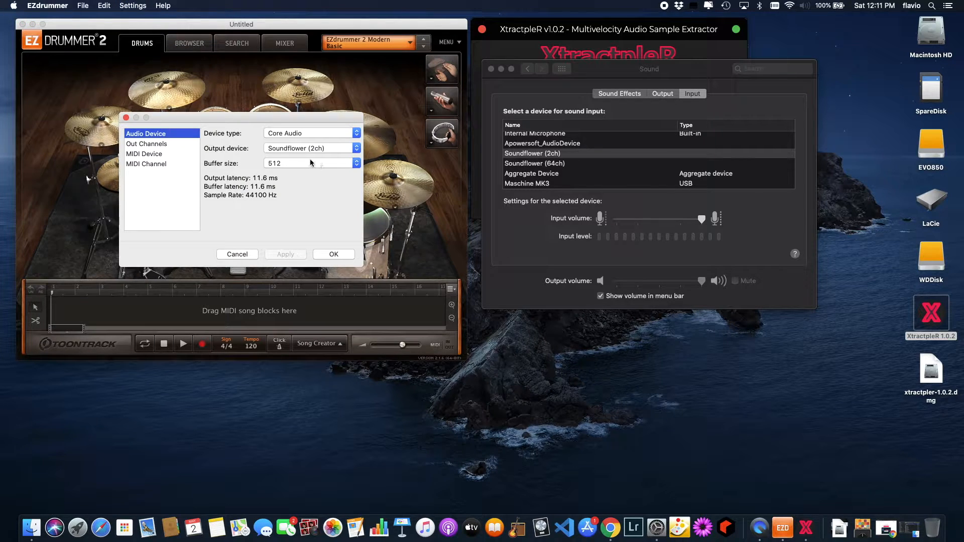
click(151, 156)
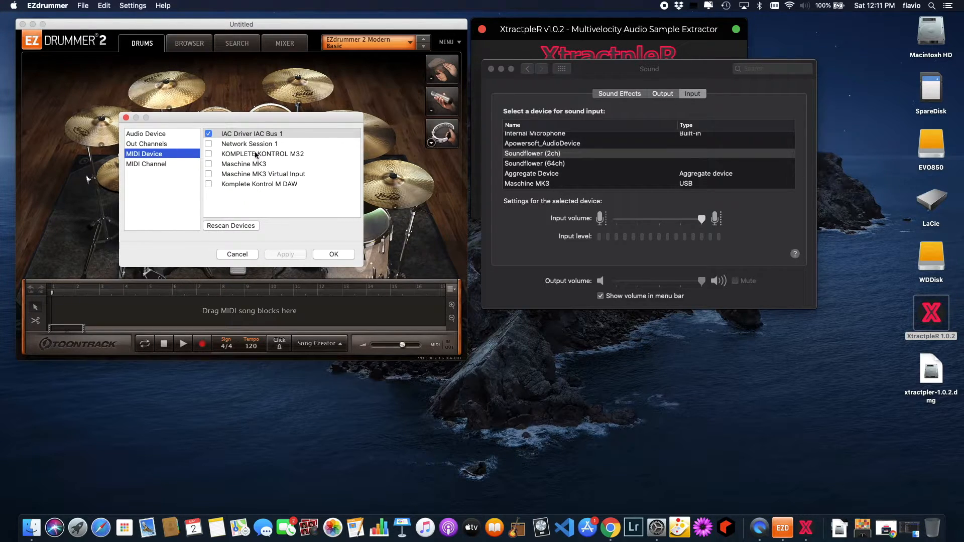
click(151, 134)
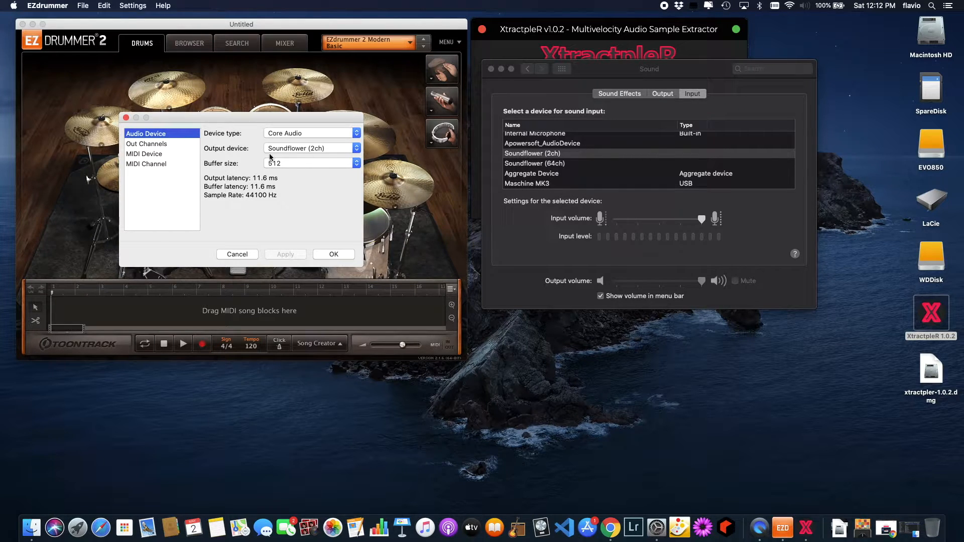
click(152, 156)
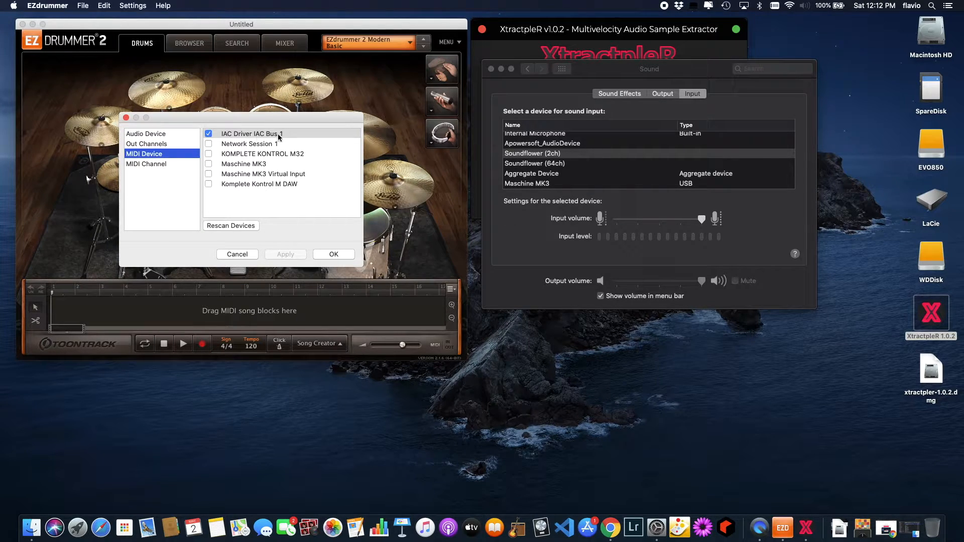
click(239, 257)
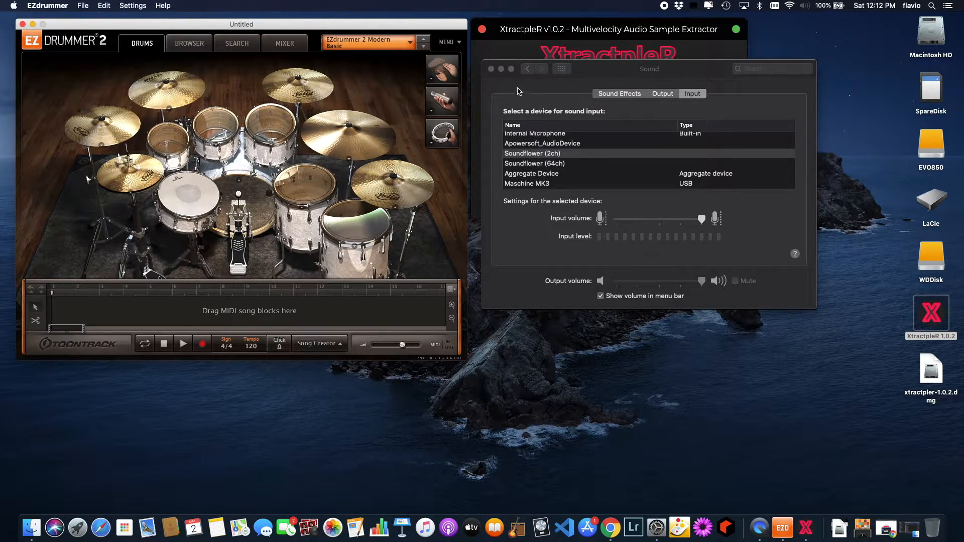
Step: Close the Sound preferences and bring the XtractpleR window into focus
click(492, 68)
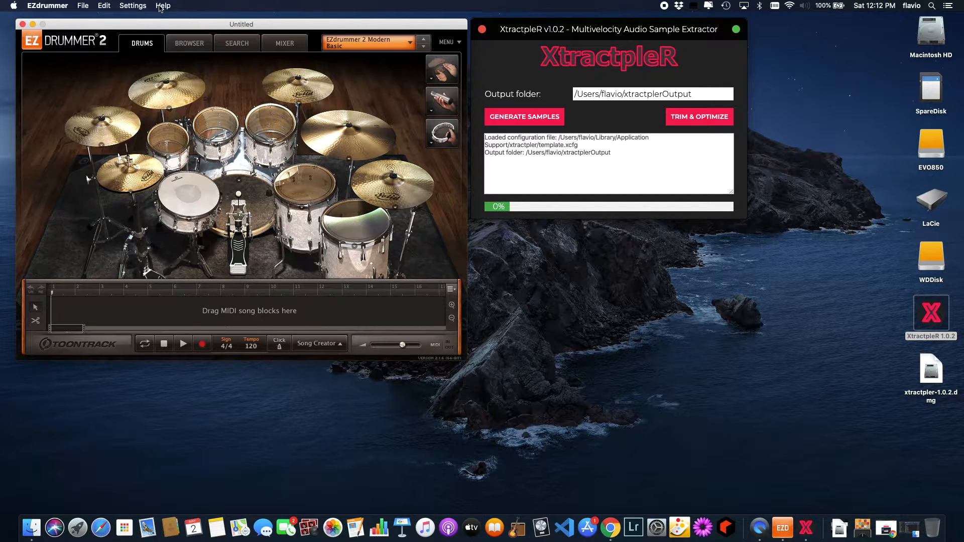
click(573, 79)
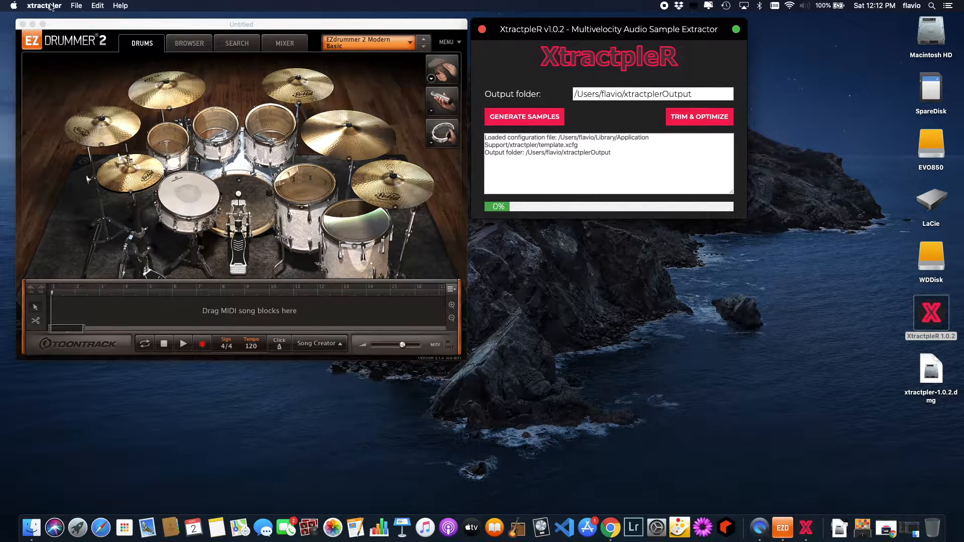
Step: Open XtractpleR's online documentation, skim the Getting Started page, close its tab and minimize Chrome
click(121, 6)
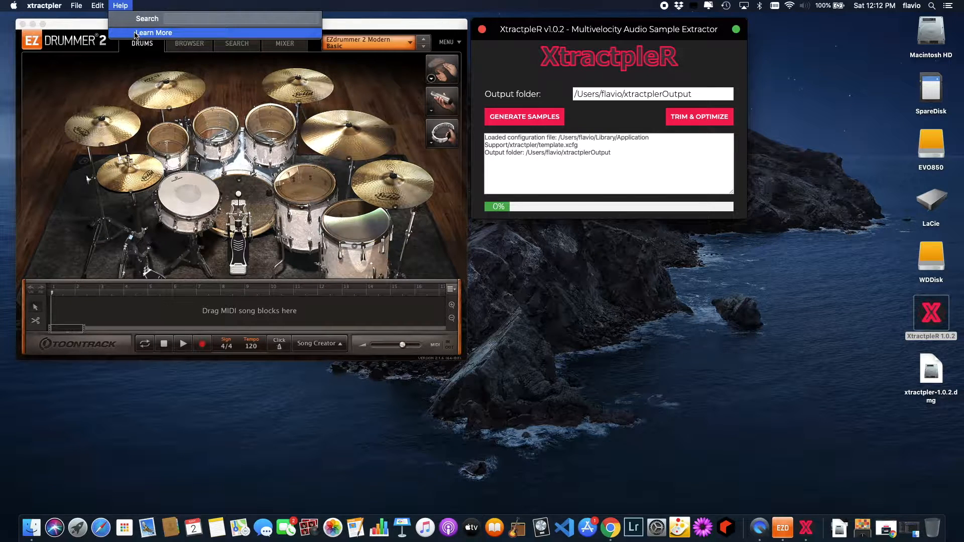
click(149, 33)
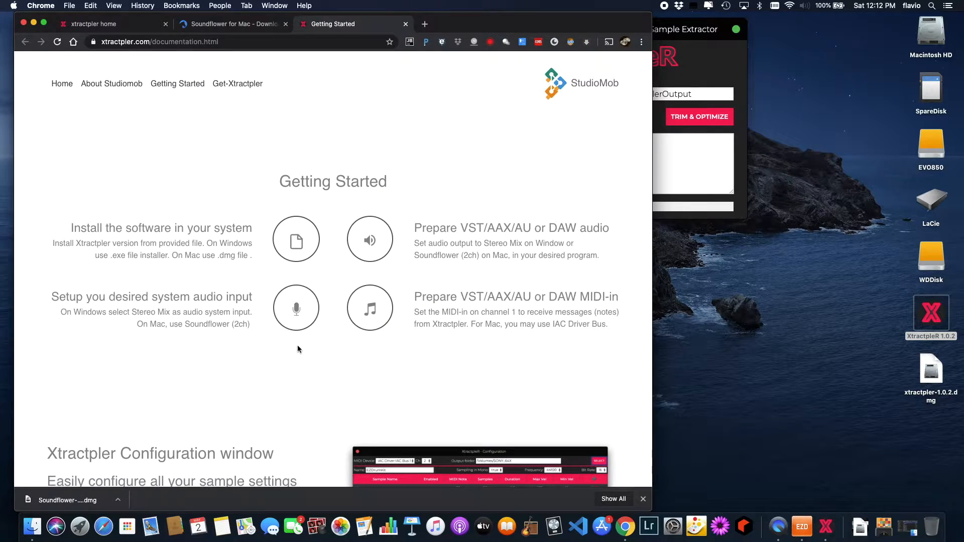
scroll(299, 400, down, 5)
scroll(300, 400, up, 6)
click(405, 24)
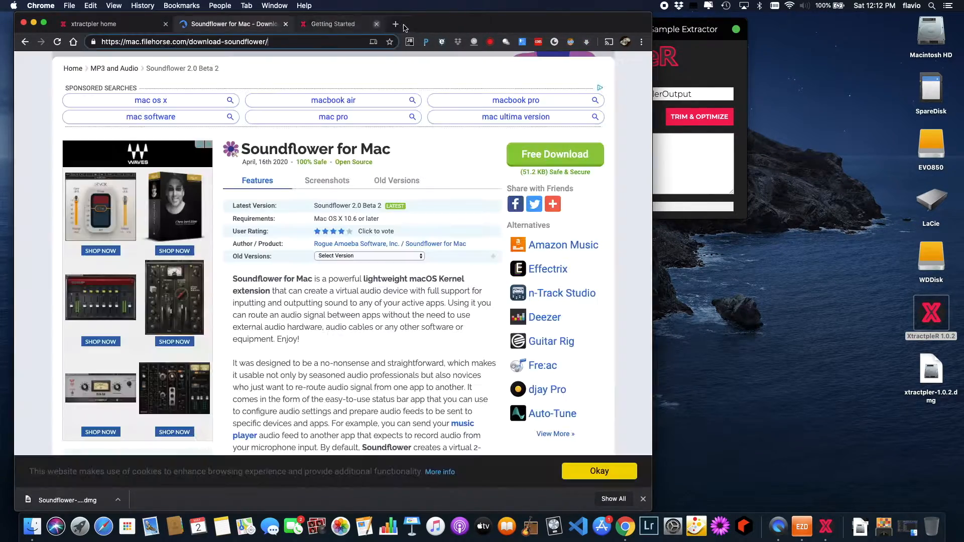
click(34, 22)
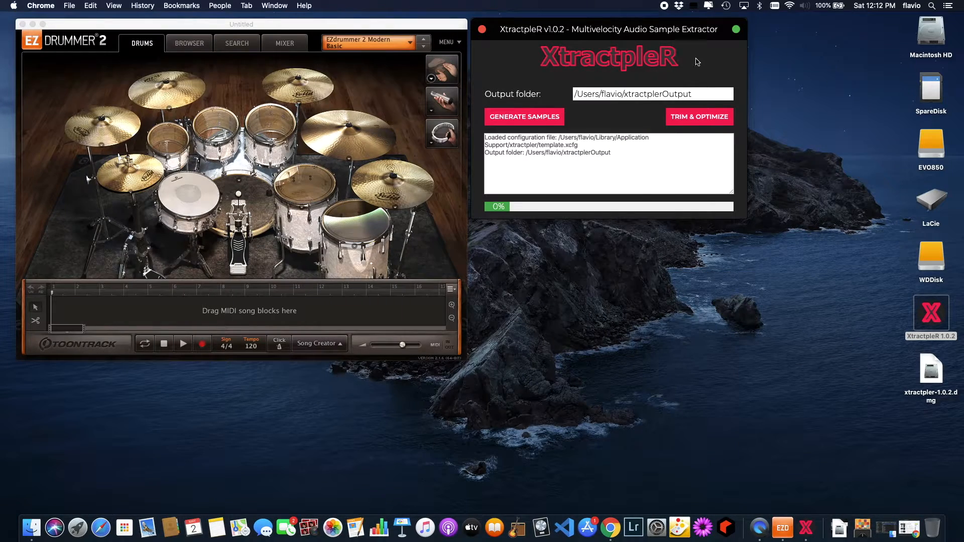
Step: Open XtractpleR's configuration window and look through the list of configured drum samples
click(736, 31)
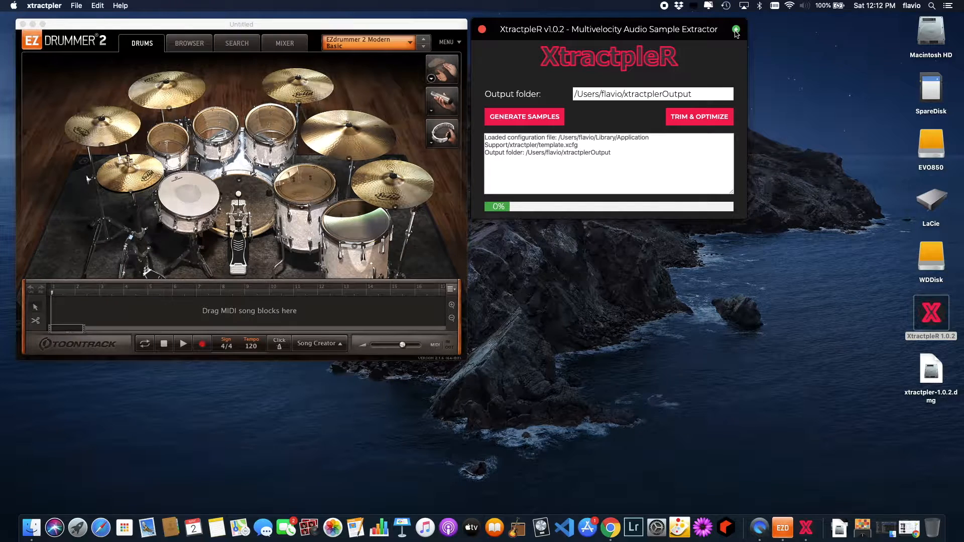
click(737, 29)
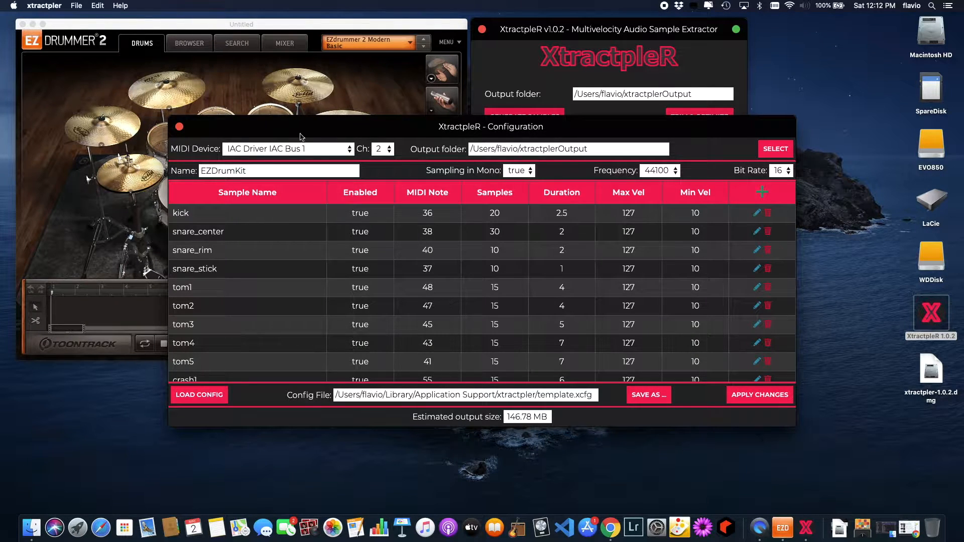
scroll(306, 381, down, 10)
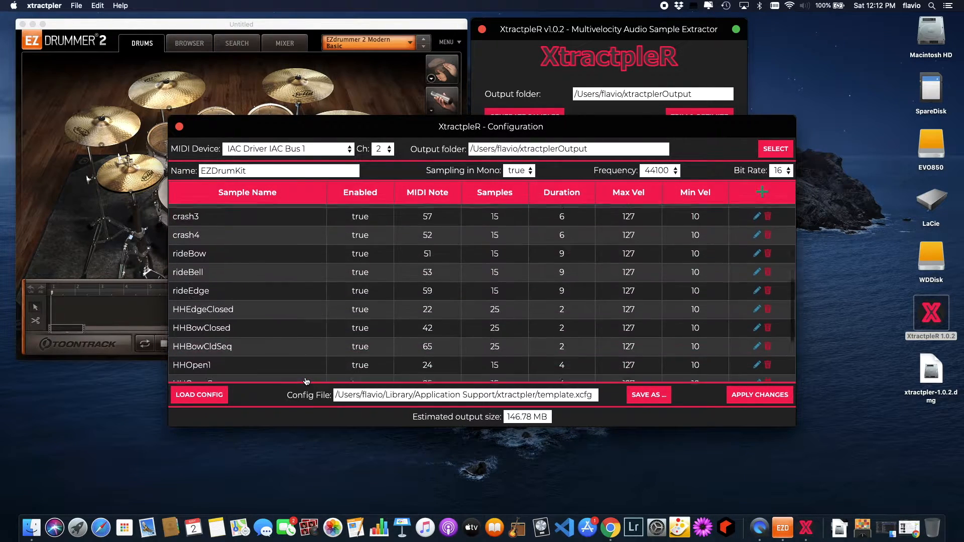
scroll(306, 381, up, 10)
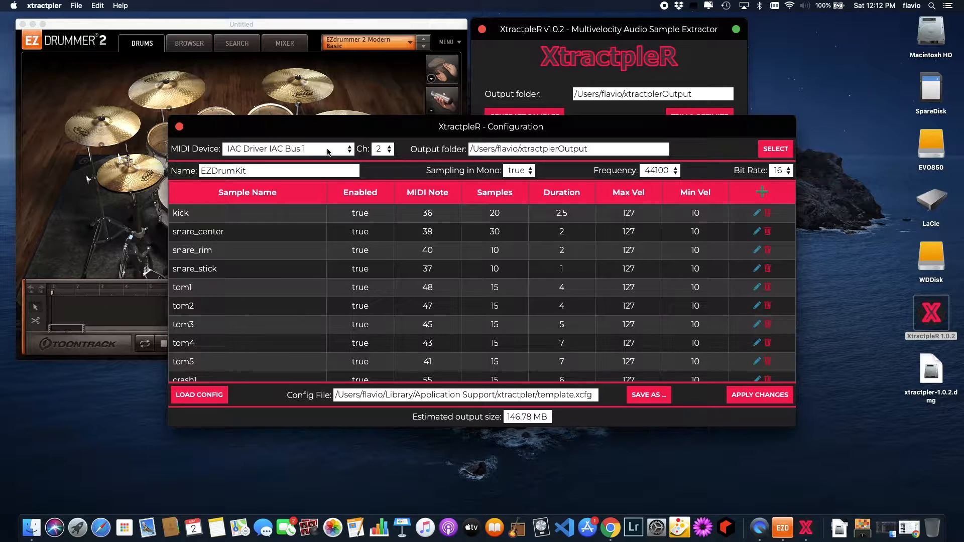
Step: Keep IAC Driver IAC Bus 1 as the MIDI device, set its channel to 1, and dismiss the output folder chooser without picking a folder
click(329, 152)
click(328, 149)
click(382, 150)
click(380, 139)
click(776, 151)
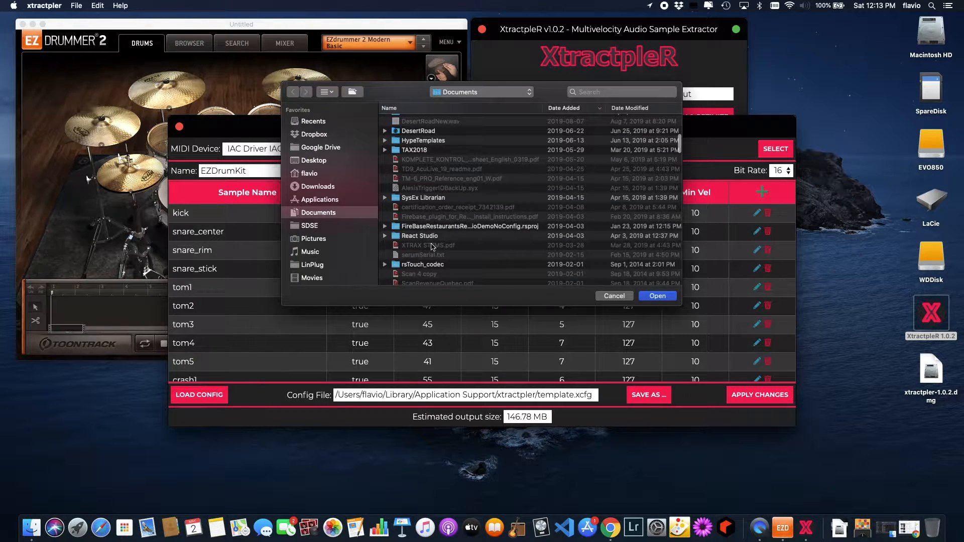
click(614, 297)
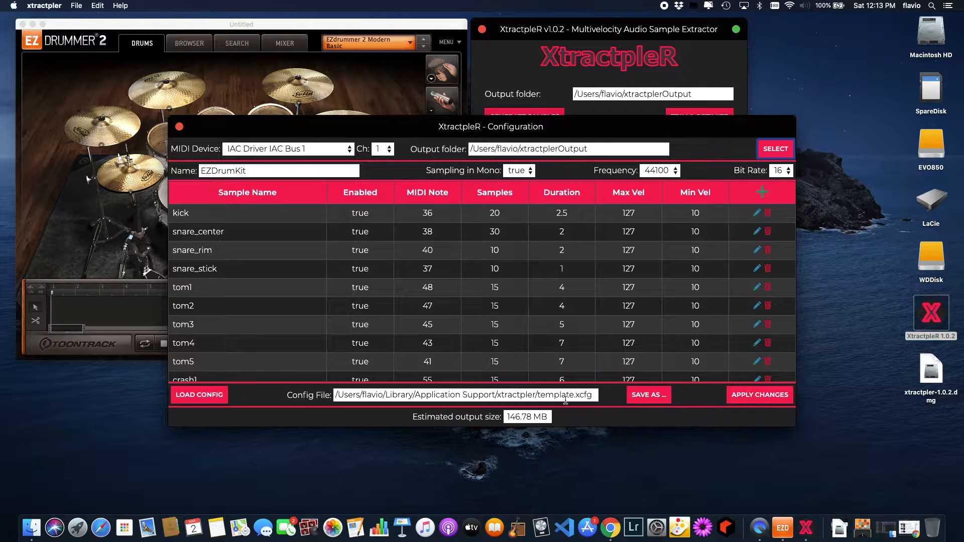
Step: Review the whole sample list from kick to HHFootSplash, checking the sample names and their MIDI notes
scroll(286, 249, down, 10)
scroll(287, 251, up, 10)
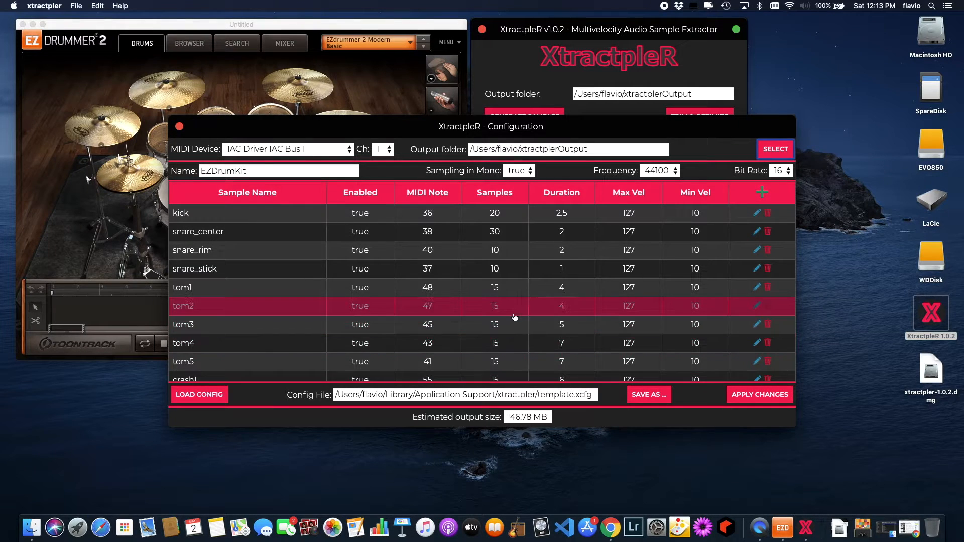
scroll(478, 326, down, 10)
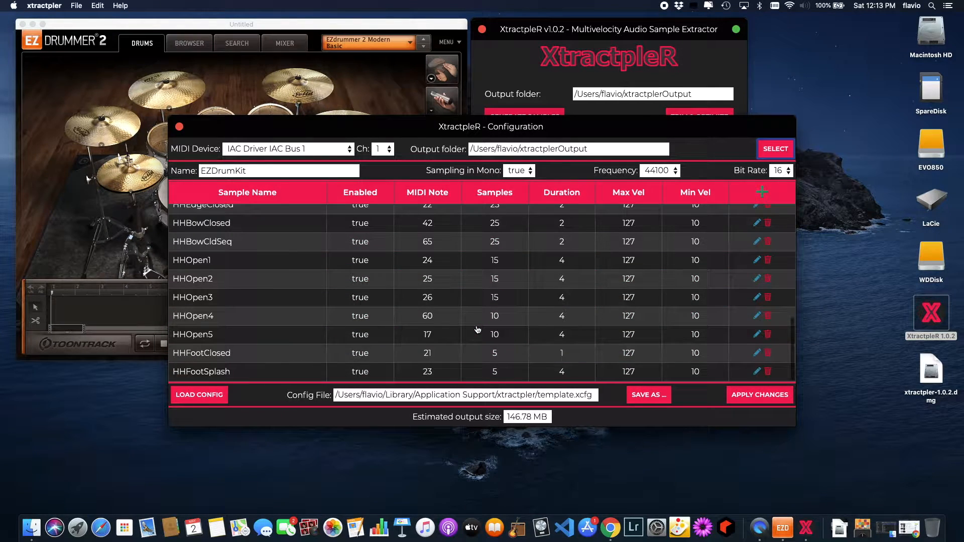
scroll(478, 330, up, 10)
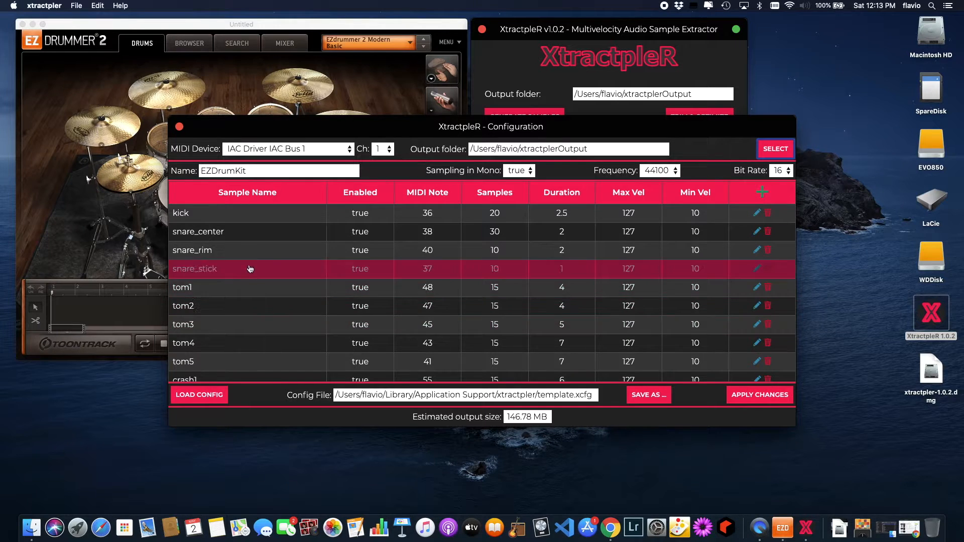
scroll(527, 352, down, 10)
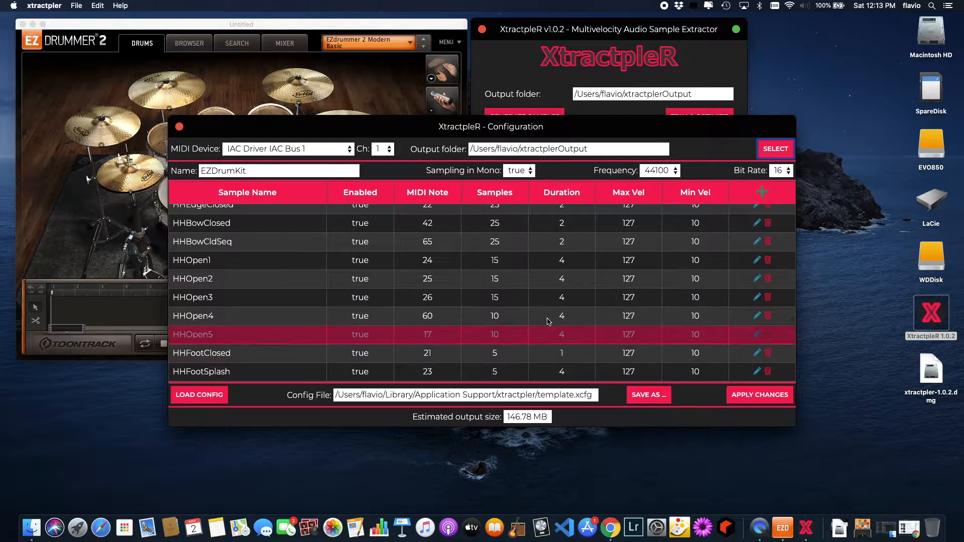
scroll(548, 322, up, 10)
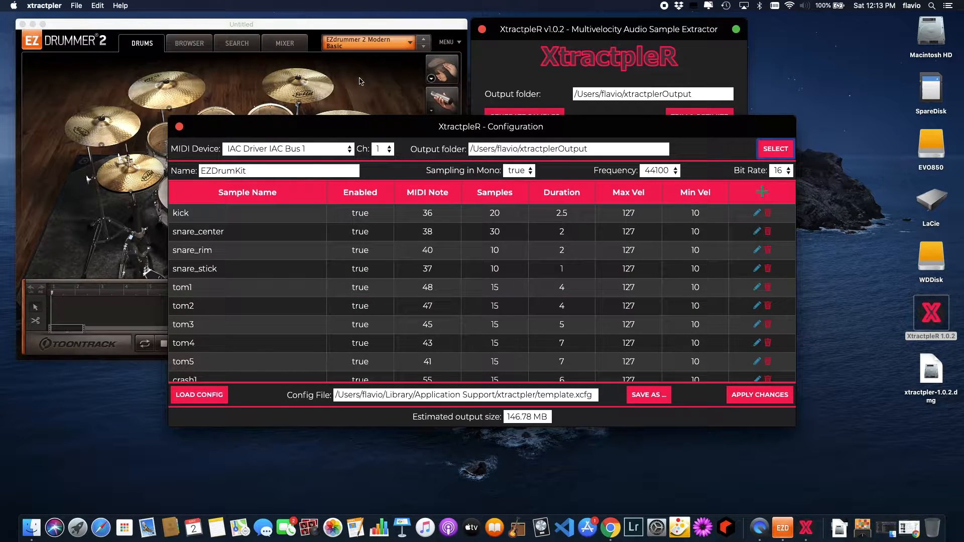
scroll(397, 330, down, 8)
scroll(396, 333, up, 8)
scroll(396, 332, down, 8)
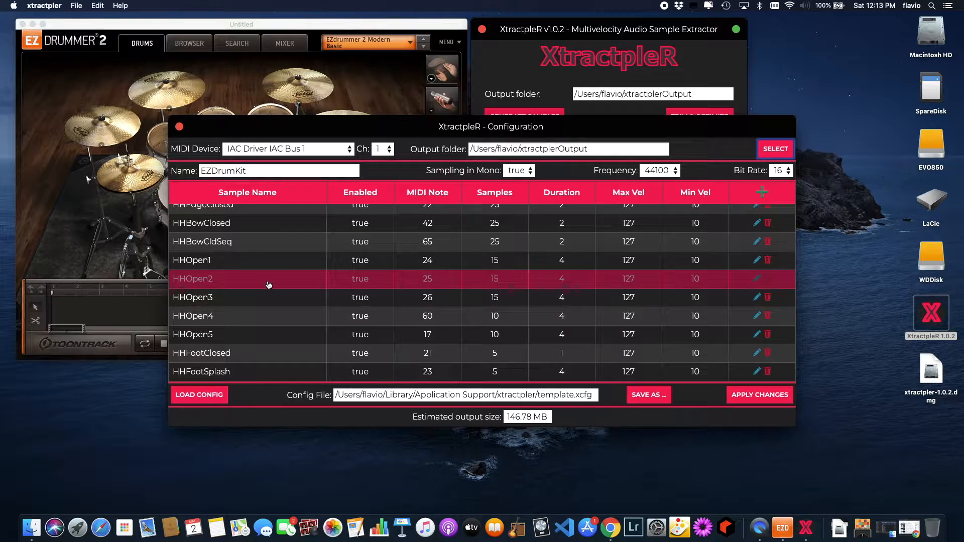
scroll(269, 285, up, 8)
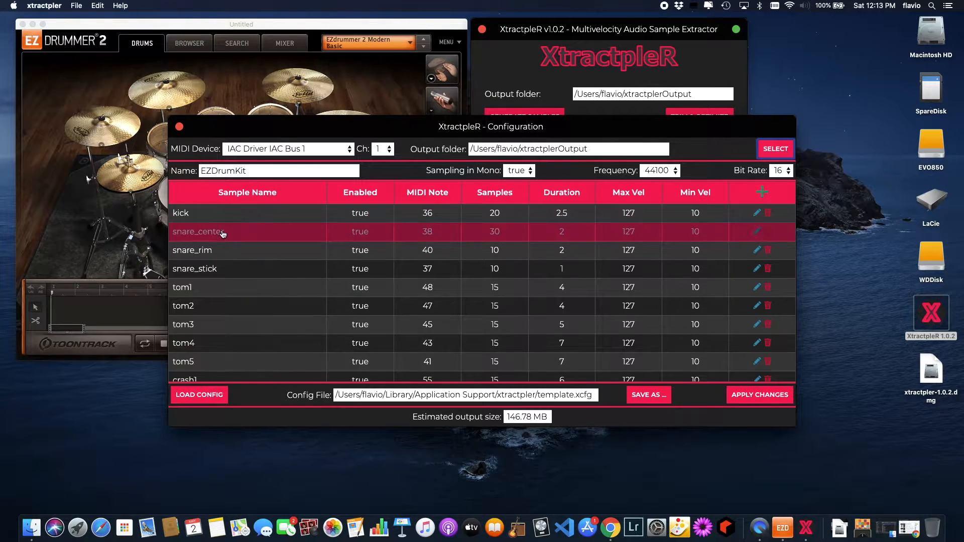
scroll(211, 256, down, 2)
scroll(211, 259, down, 5)
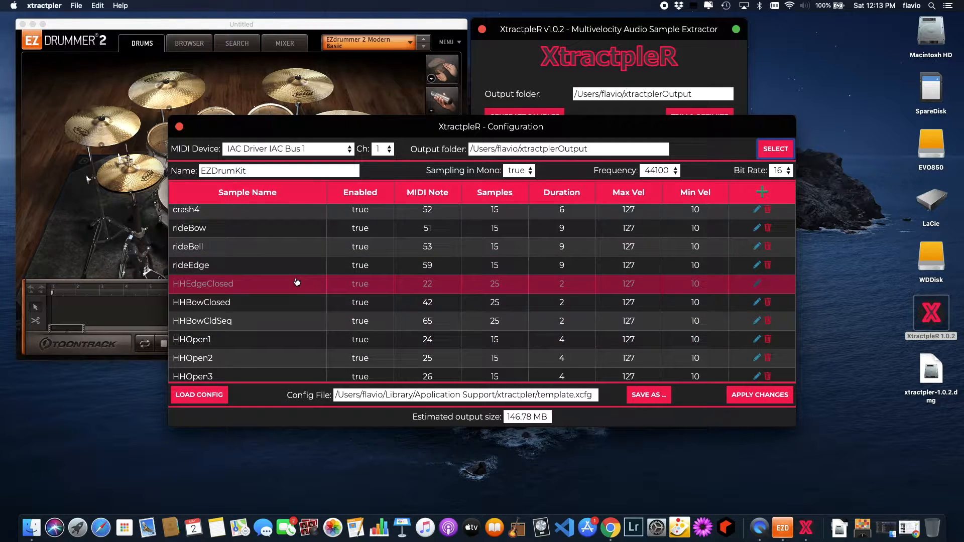
scroll(219, 274, up, 2)
scroll(220, 274, up, 5)
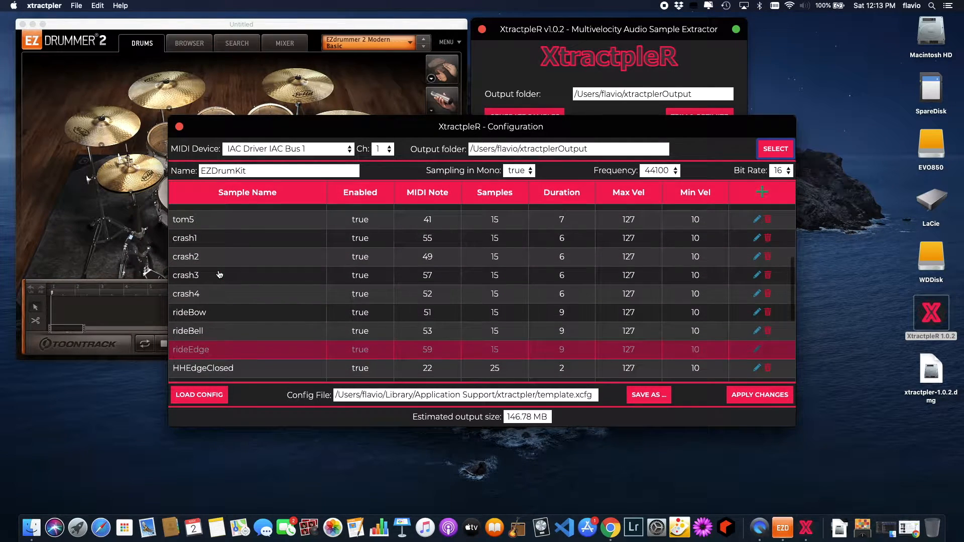
scroll(220, 274, up, 1)
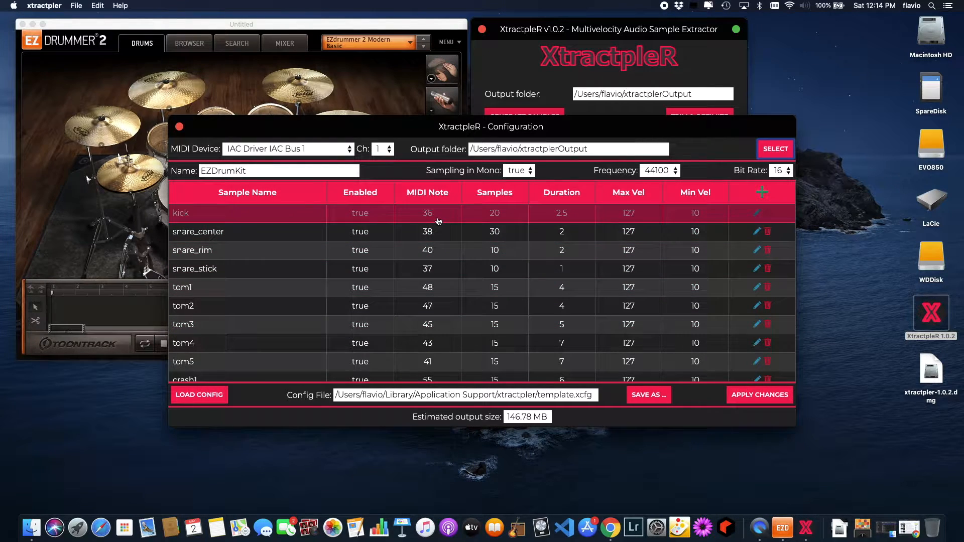
Step: Move the configuration window clear of the drum kit and show the EZdrummer kick's articulation keys as MIDI note numbers
drag(410, 133, 614, 158)
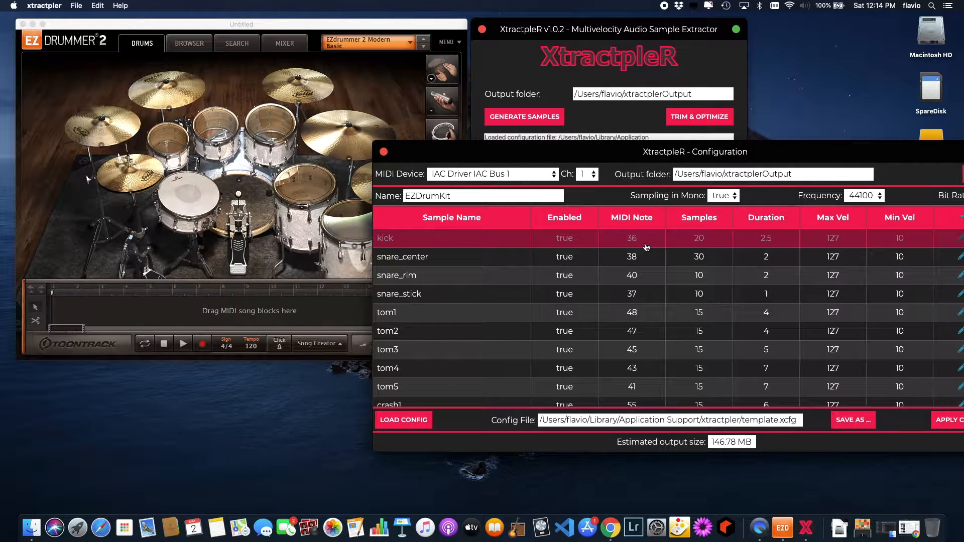
click(240, 182)
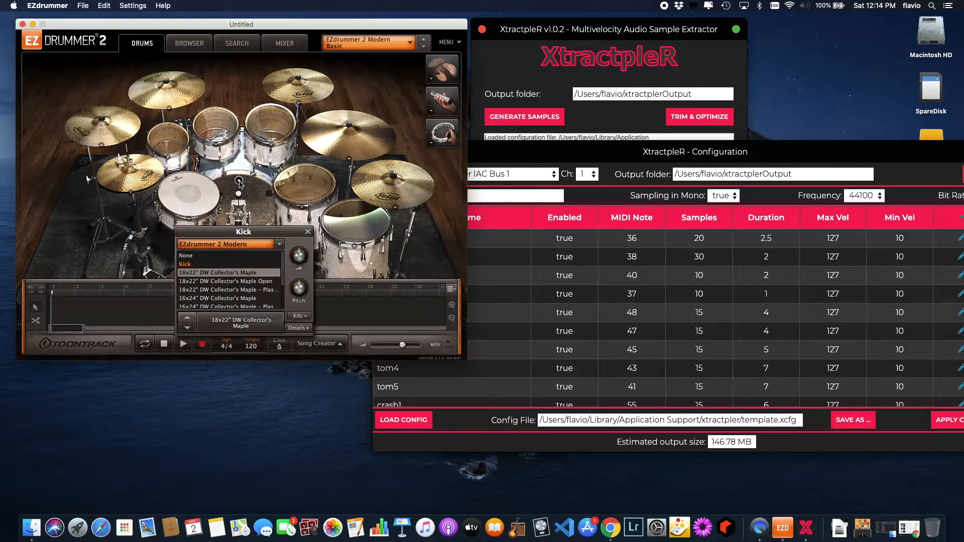
click(300, 316)
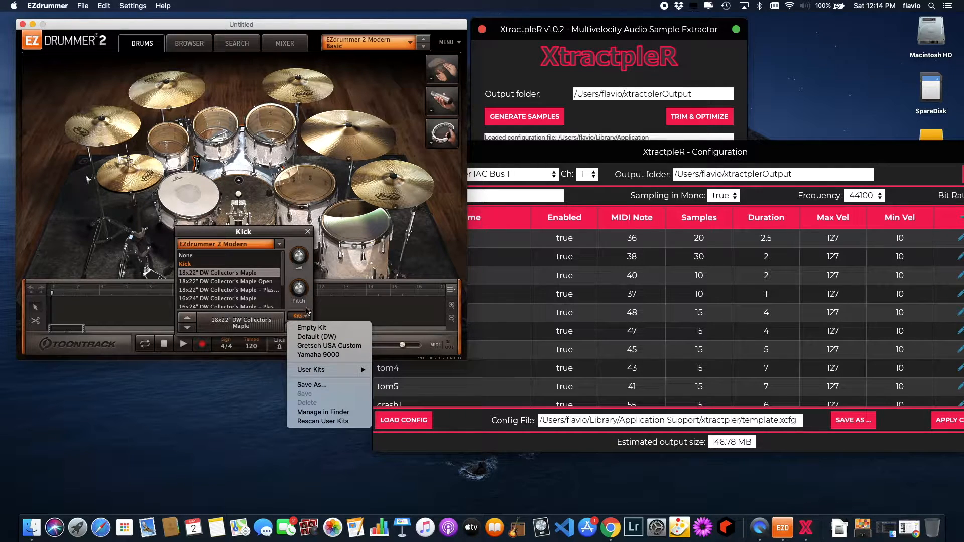
click(301, 316)
click(298, 328)
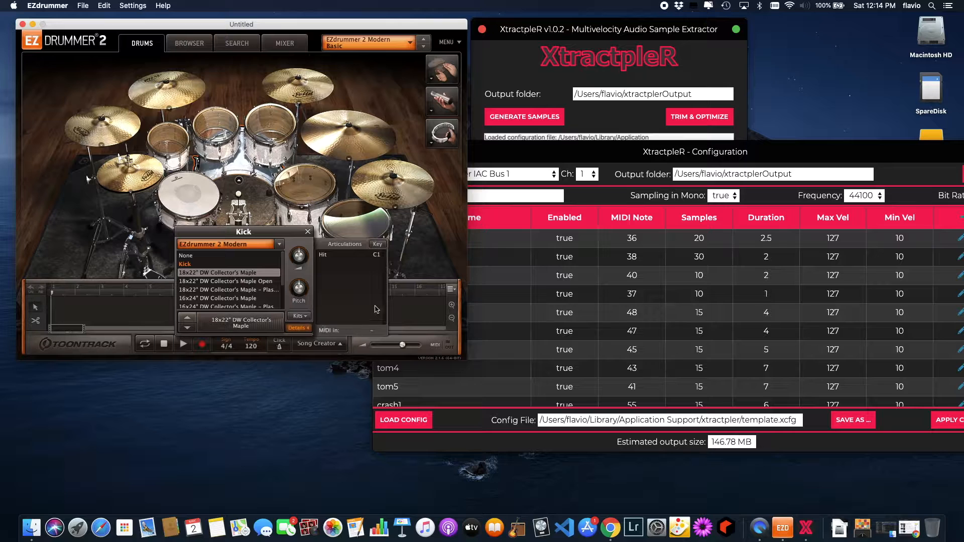
click(378, 245)
click(378, 245)
click(377, 245)
Step: Compare the EZdrummer snare's articulation notes with XtractpleR's snare sample entries, closing the kick details before and the snare details after
click(308, 232)
click(195, 221)
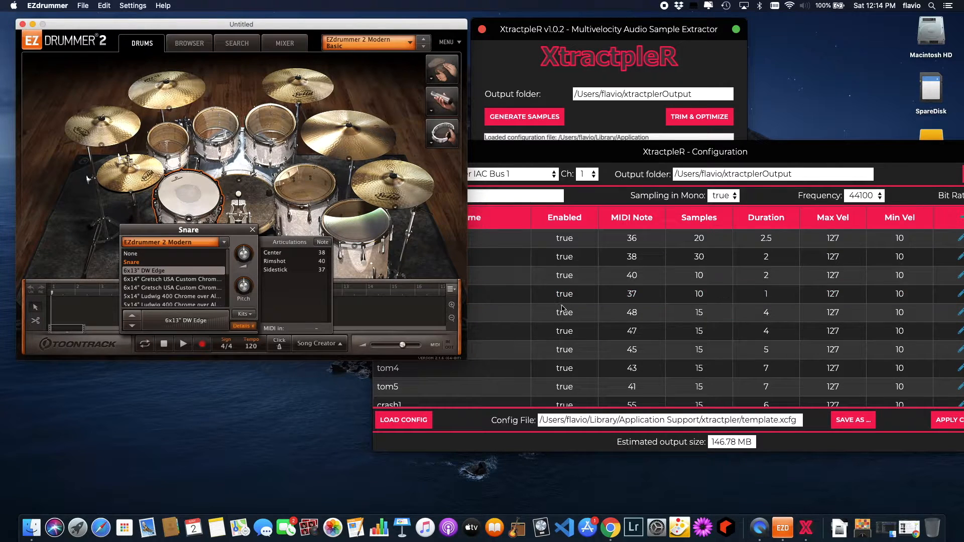
click(656, 157)
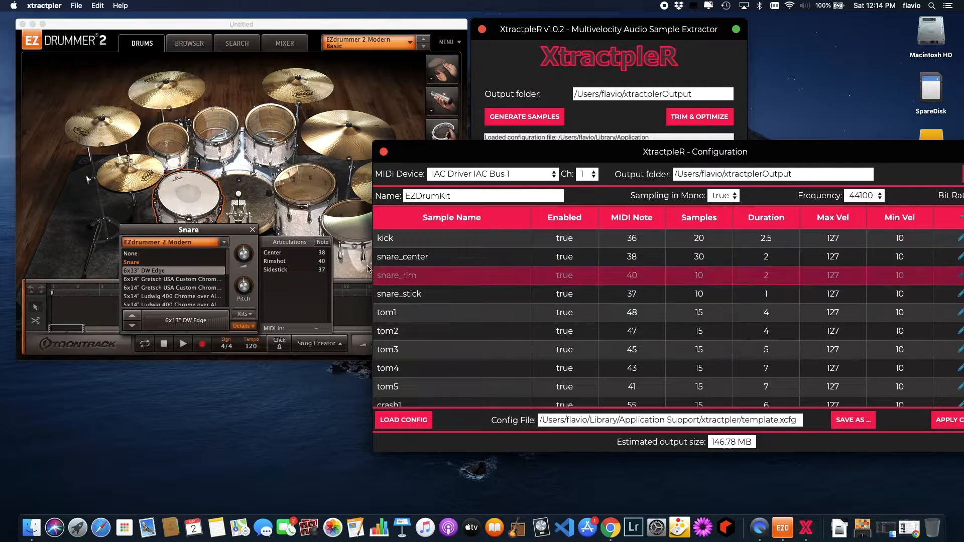
click(253, 231)
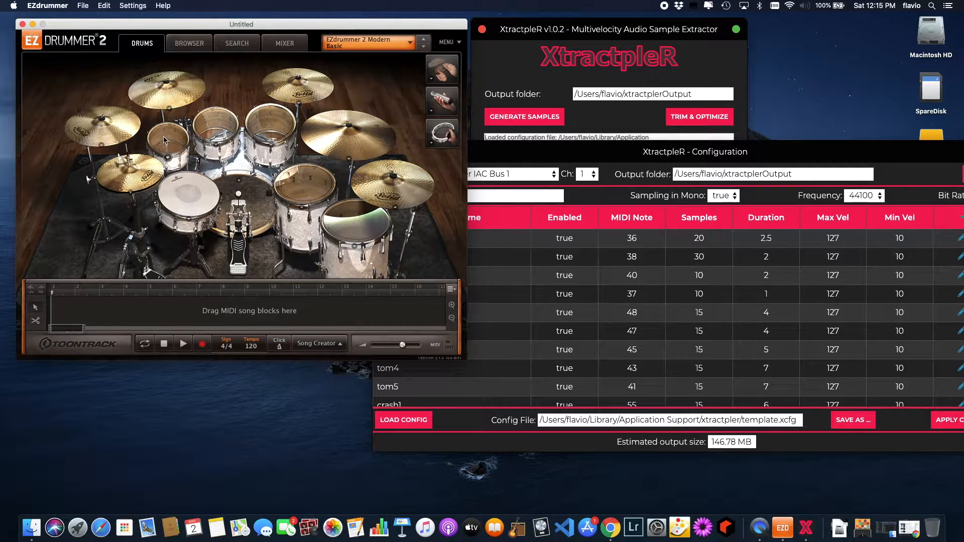
Step: Examine the number of samples and the duration configured for each drum, cymbal and hi-hat entry in the XtractpleR list
click(658, 158)
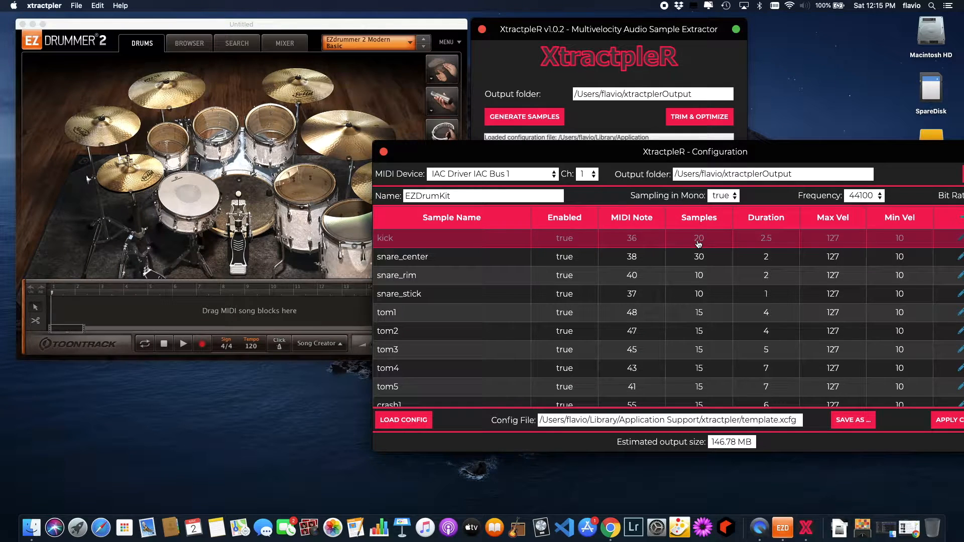
scroll(699, 340, down, 5)
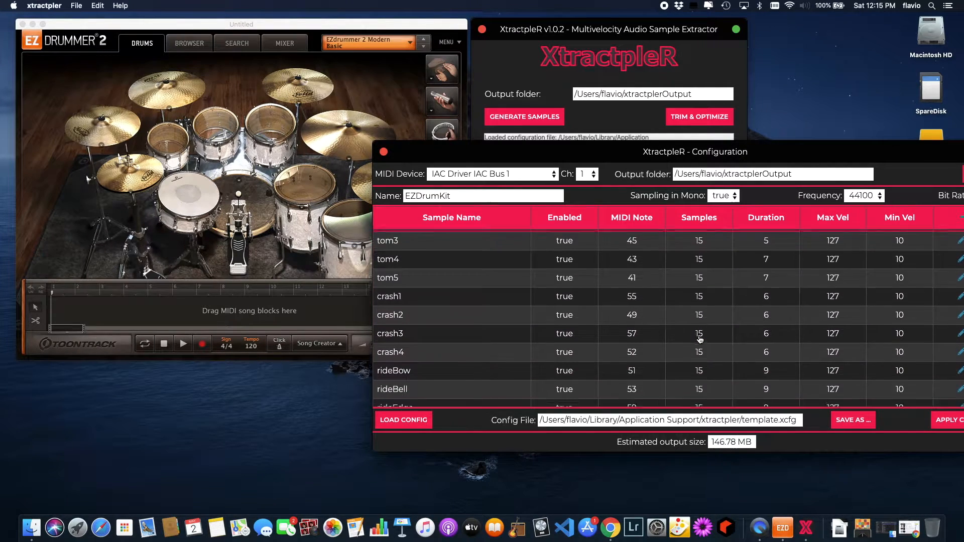
scroll(700, 340, down, 8)
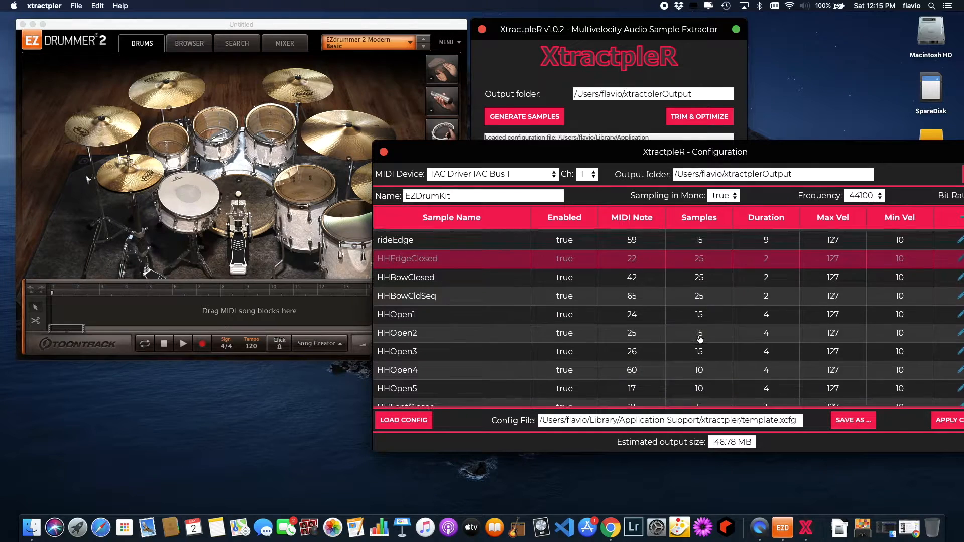
scroll(700, 340, down, 2)
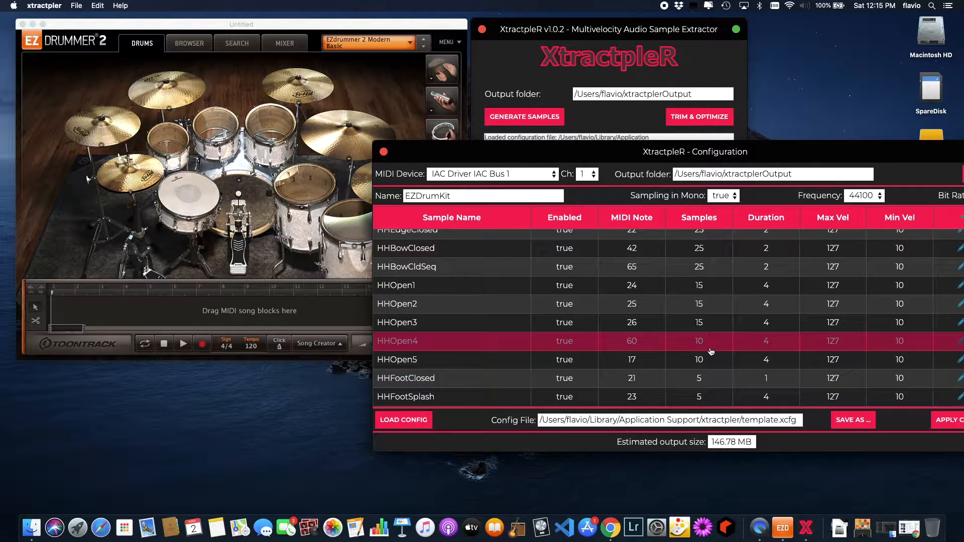
scroll(711, 269, up, 1)
scroll(710, 270, down, 1)
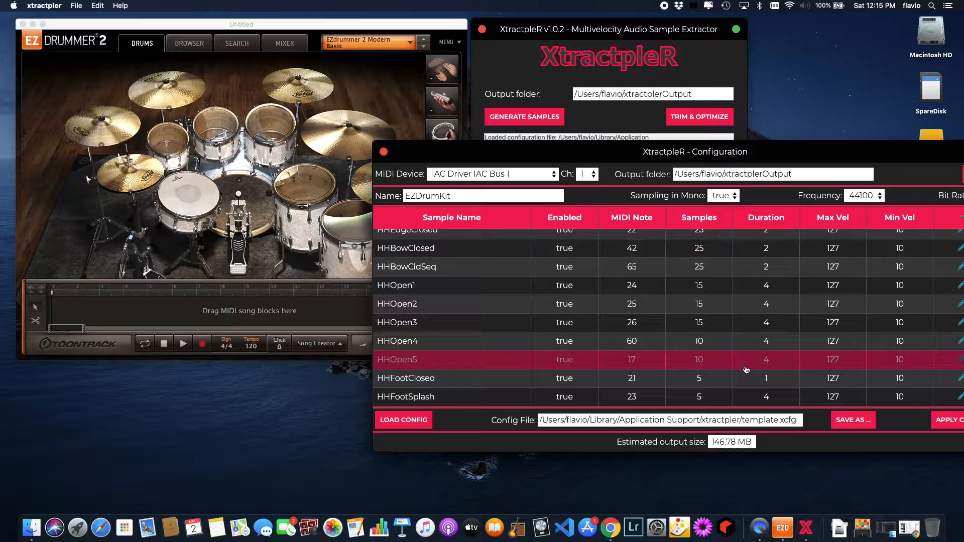
scroll(709, 345, up, 1)
scroll(709, 345, up, 3)
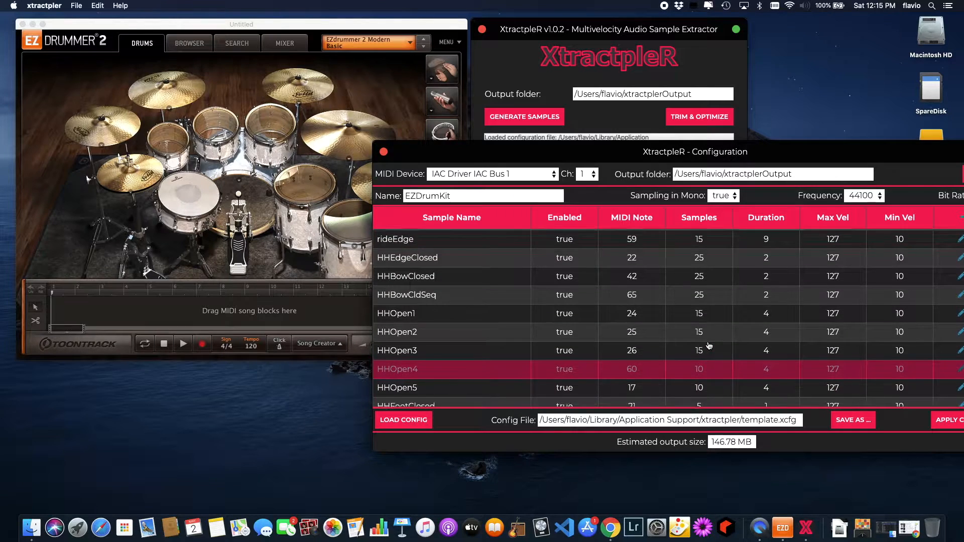
click(710, 345)
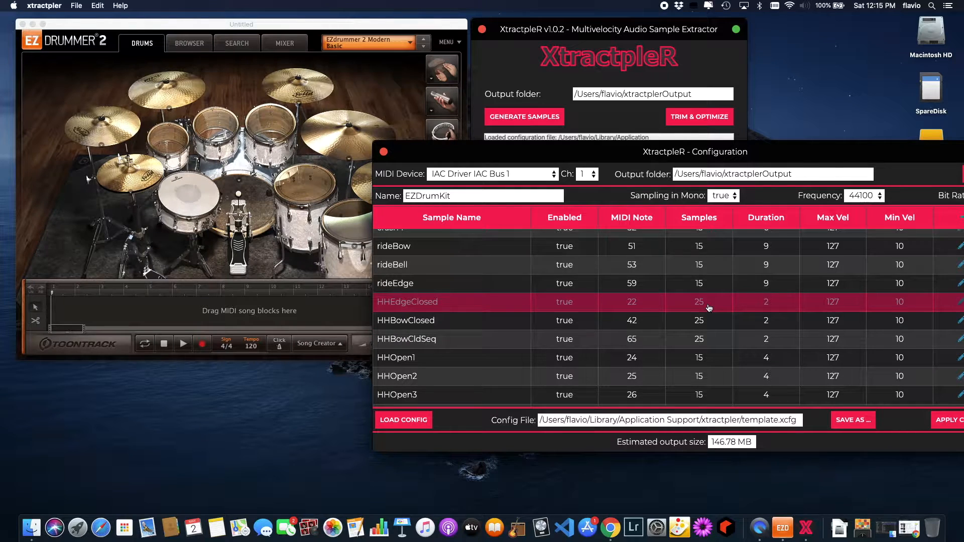
scroll(709, 308, up, 1)
scroll(709, 308, down, 1)
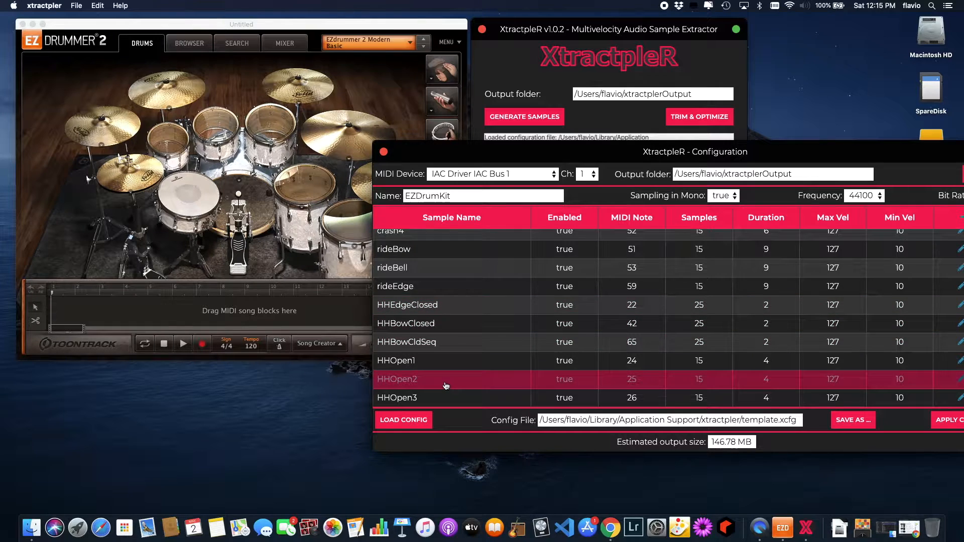
Step: Examine the sample counts of the hi-hat entries in the list, from HHEdgeClosed through HHFootSplash
scroll(422, 379, down, 2)
scroll(432, 384, down, 2)
scroll(442, 288, up, 2)
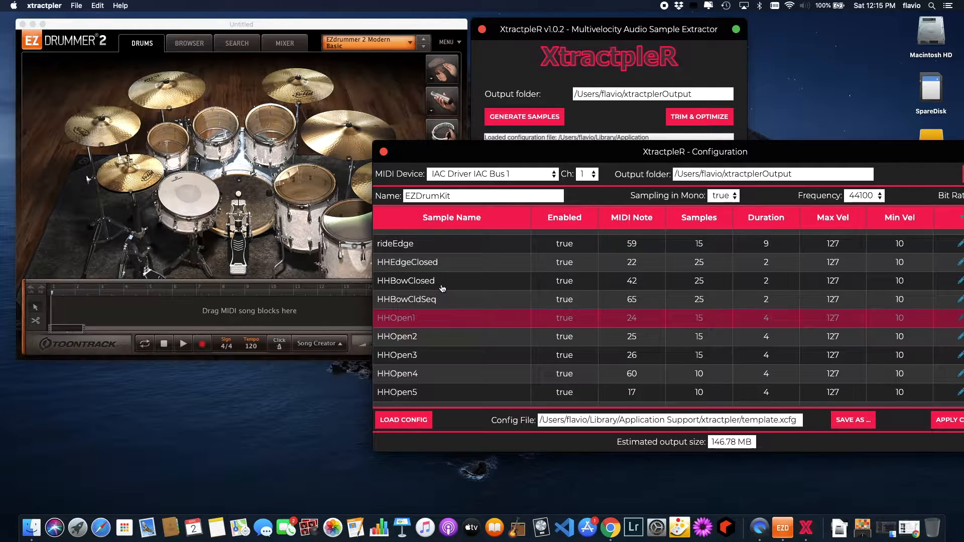
scroll(456, 293, down, 2)
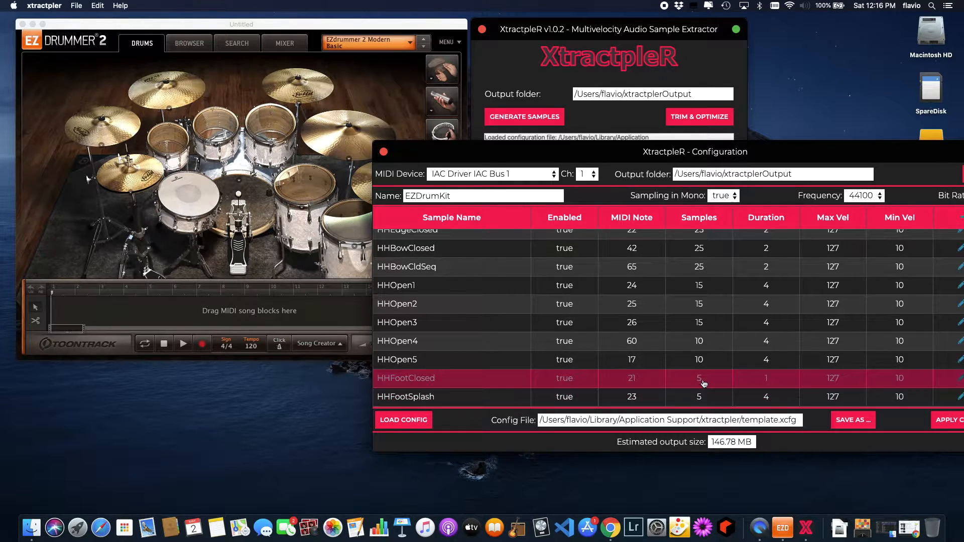
scroll(705, 361, up, 6)
scroll(702, 344, down, 2)
scroll(702, 344, down, 2)
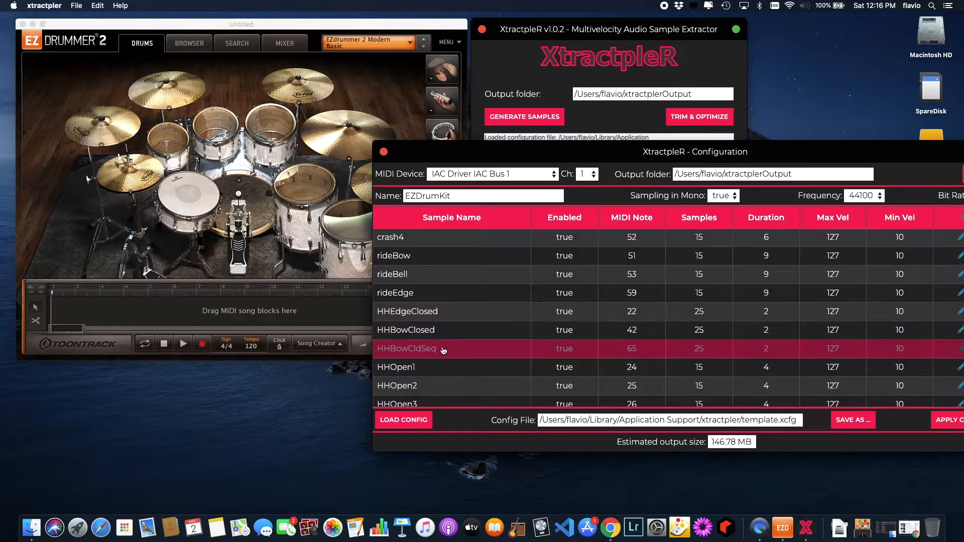
Step: Compare the duration values set for the kick, snare, tom and crash entries
scroll(707, 325, up, 3)
scroll(707, 325, up, 9)
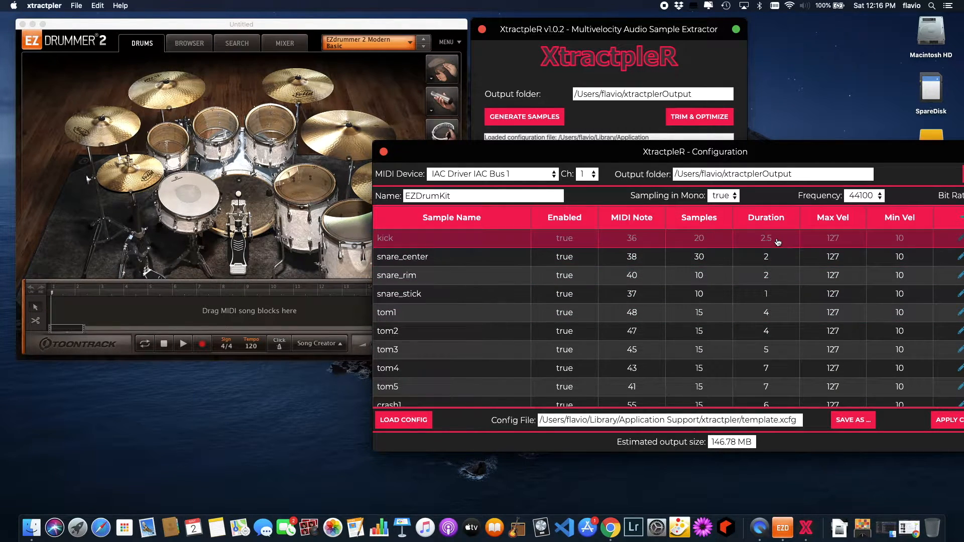
scroll(779, 307, down, 2)
scroll(778, 306, down, 1)
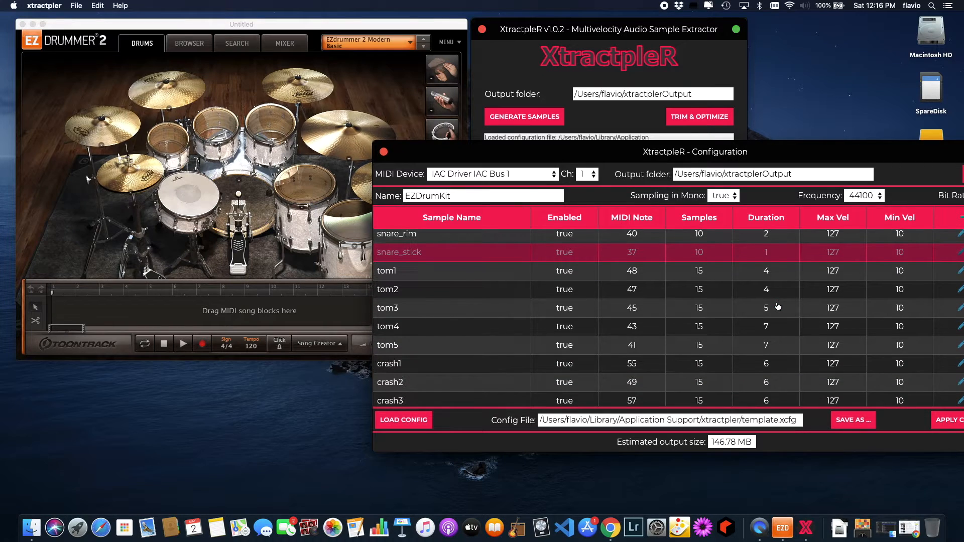
scroll(778, 307, up, 3)
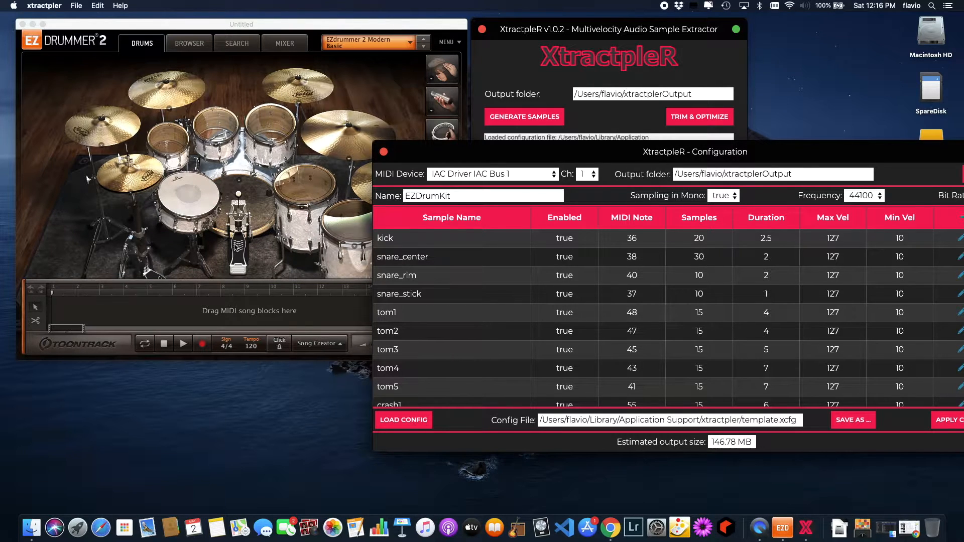
click(691, 242)
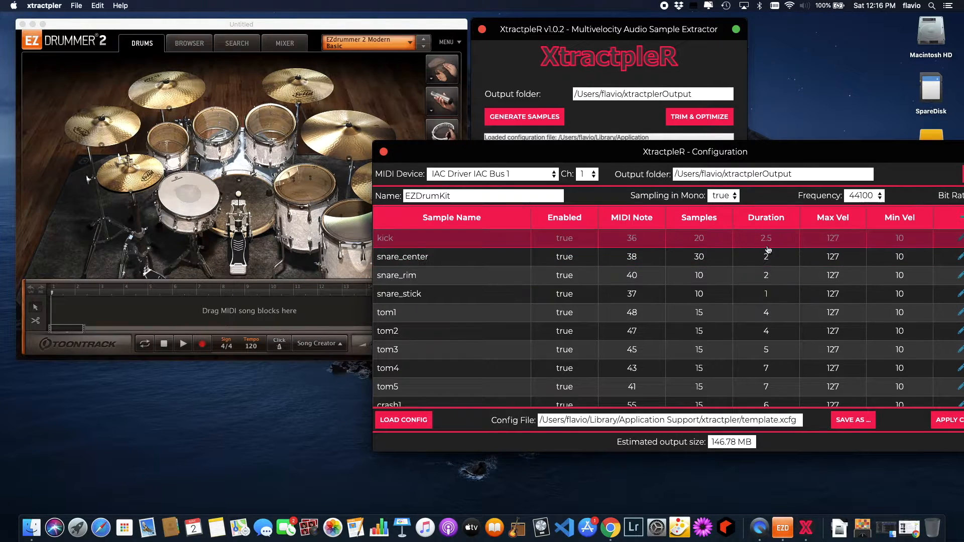
click(759, 250)
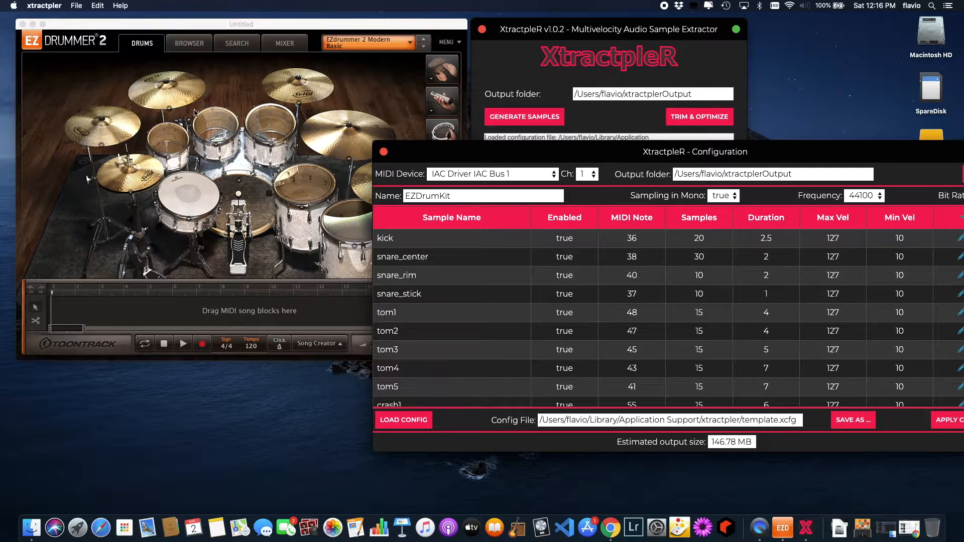
scroll(773, 321, down, 3)
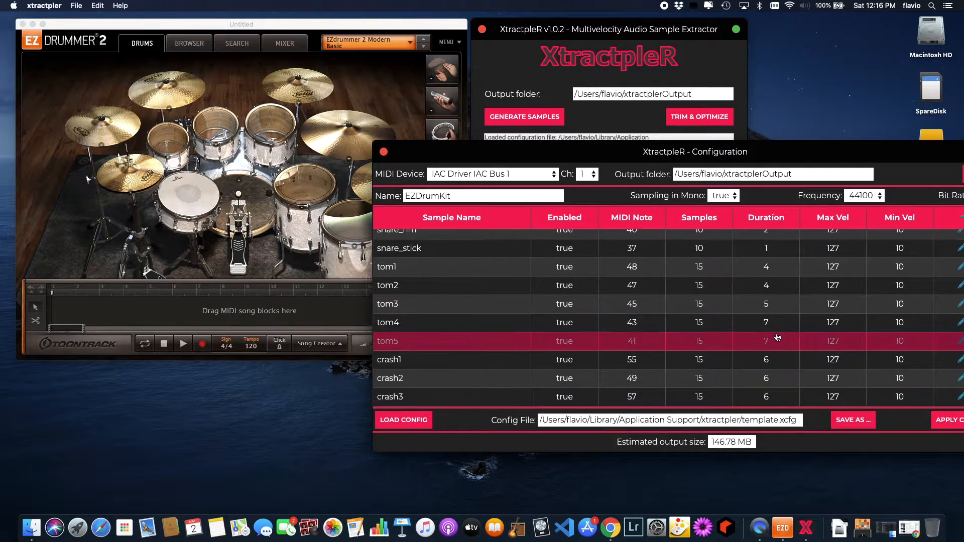
scroll(627, 301, up, 1)
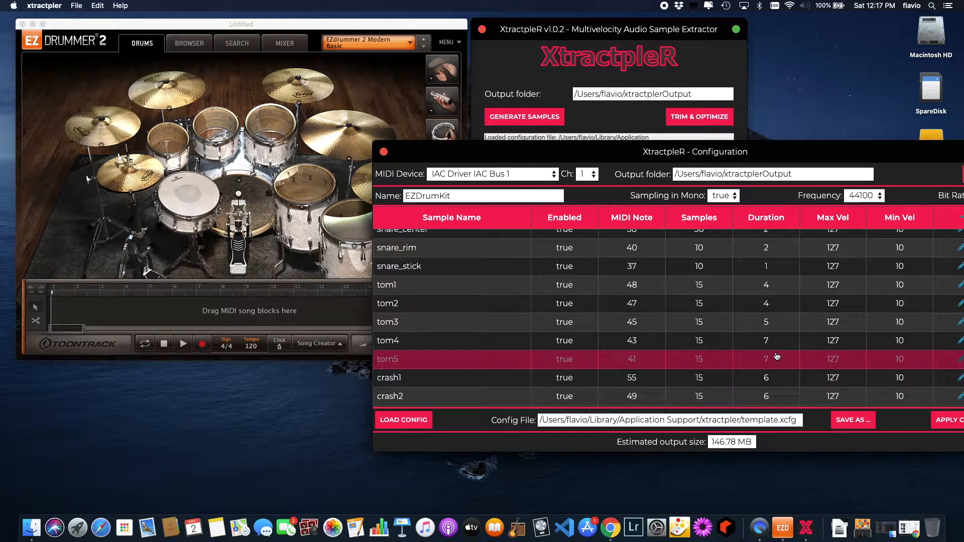
scroll(777, 361, down, 2)
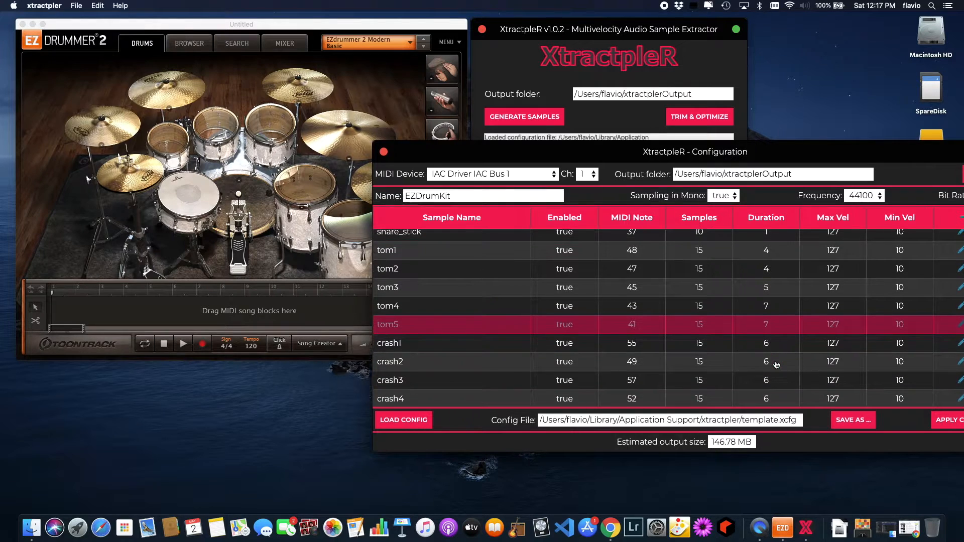
Step: Open the tom5 entry for editing and move the configuration window so that all its columns fit on screen
double_click(775, 325)
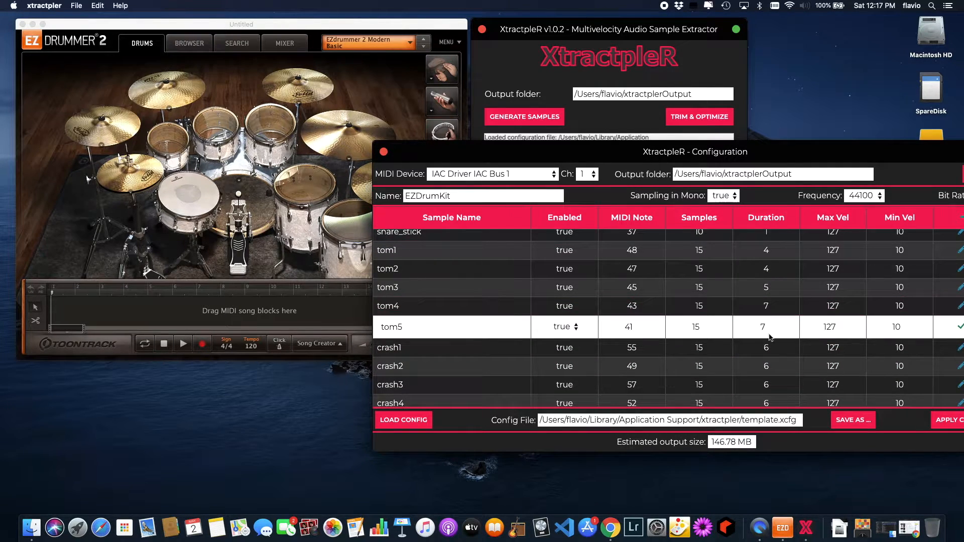
click(776, 313)
click(776, 333)
drag(919, 154, 736, 154)
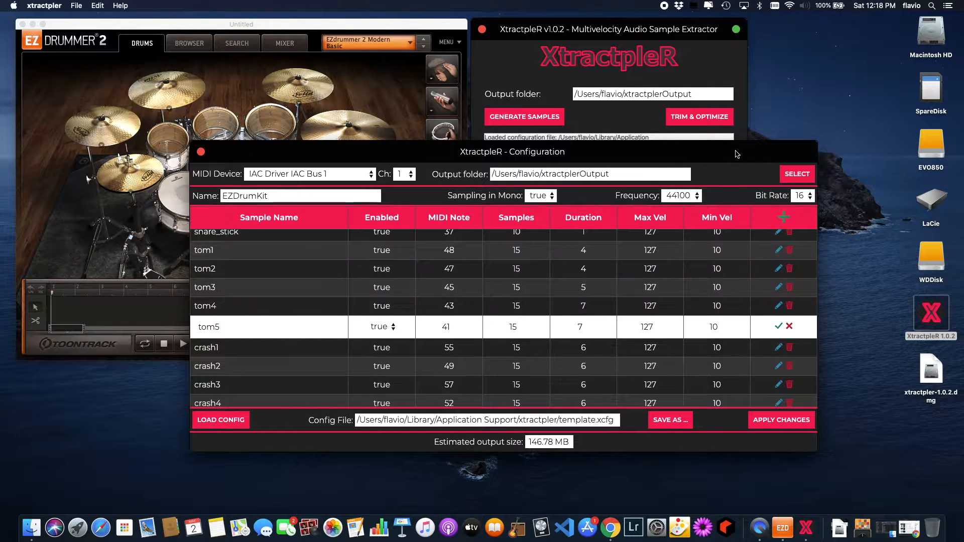
Step: Try a minimum velocity of 120 on the tom5 entry and set it back to 10
click(729, 327)
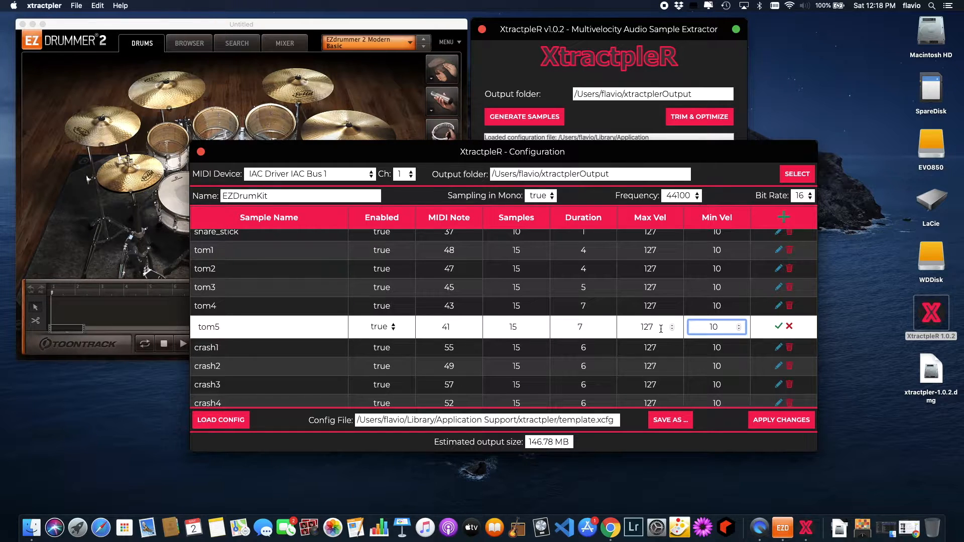
scroll(661, 329, down, 1)
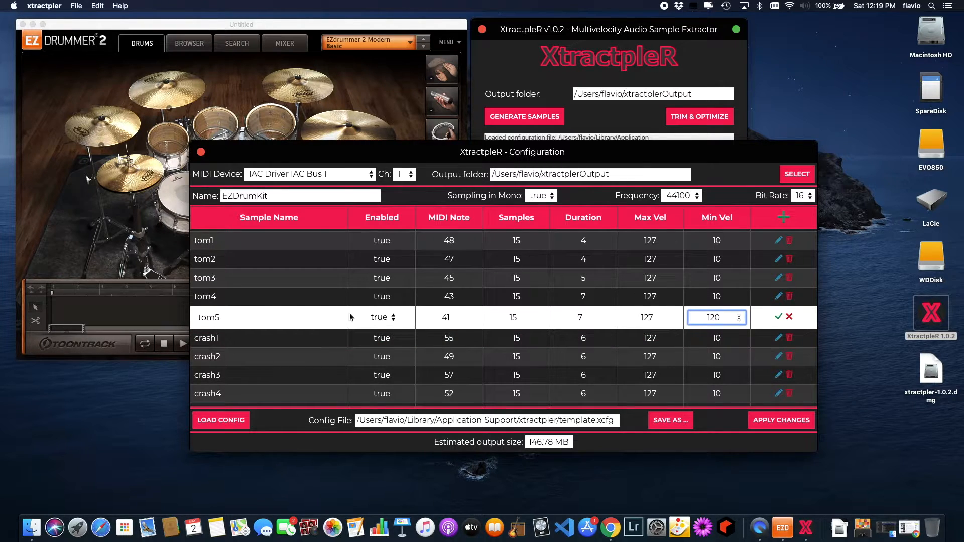
key(BackSpace)
key(BackSpace)
Step: Look through the complete sample list again, moving the configuration window clear of the EZdrummer snare
scroll(686, 402, down, 5)
scroll(686, 402, down, 5)
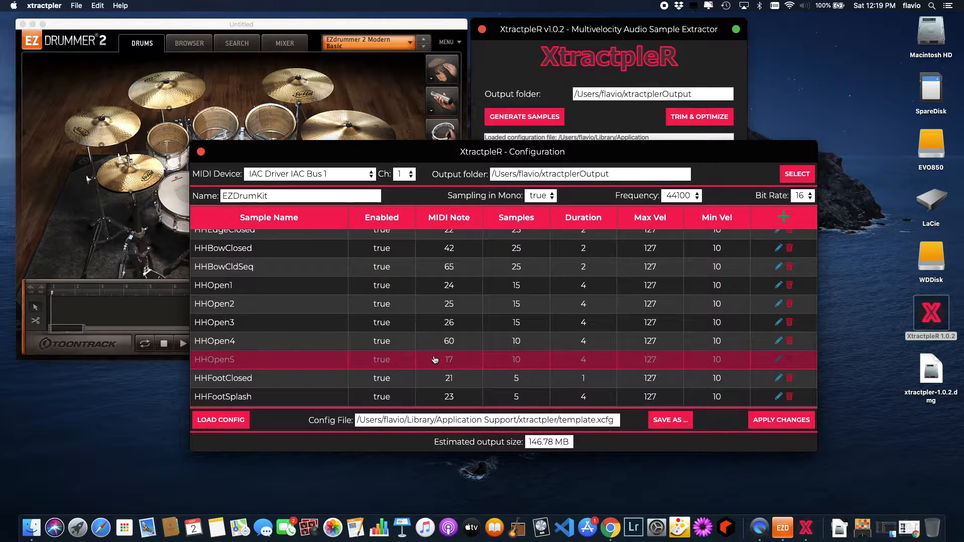
scroll(455, 296, up, 10)
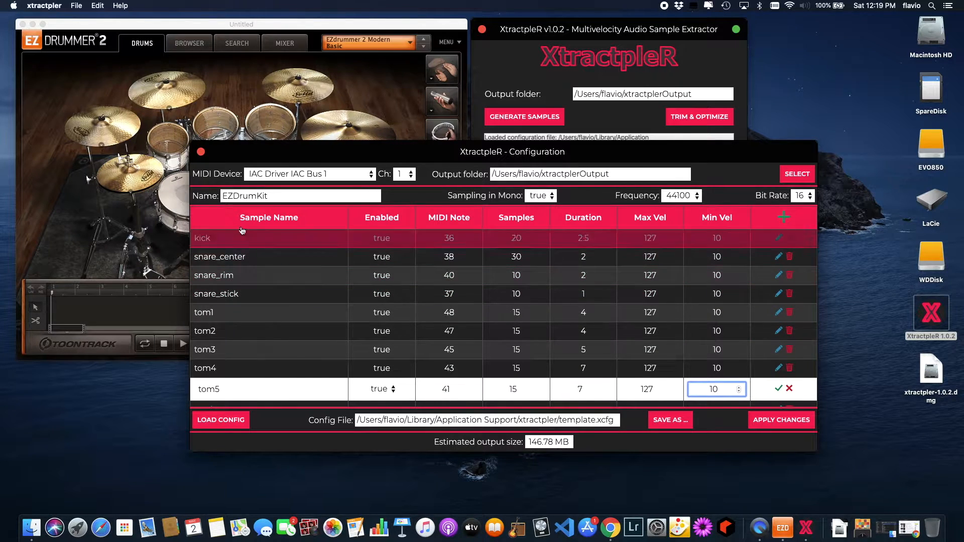
drag(331, 147, 370, 162)
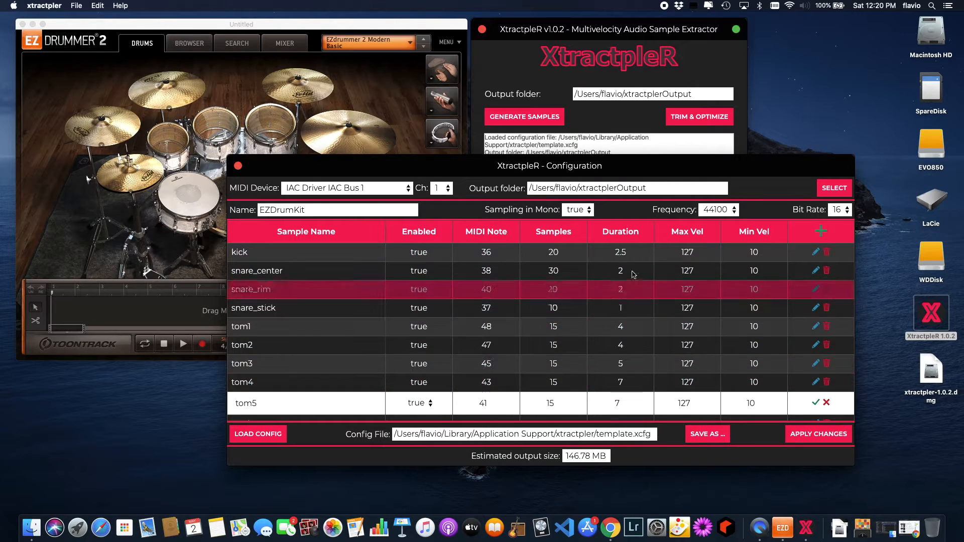
scroll(629, 366, down, 3)
scroll(629, 366, up, 3)
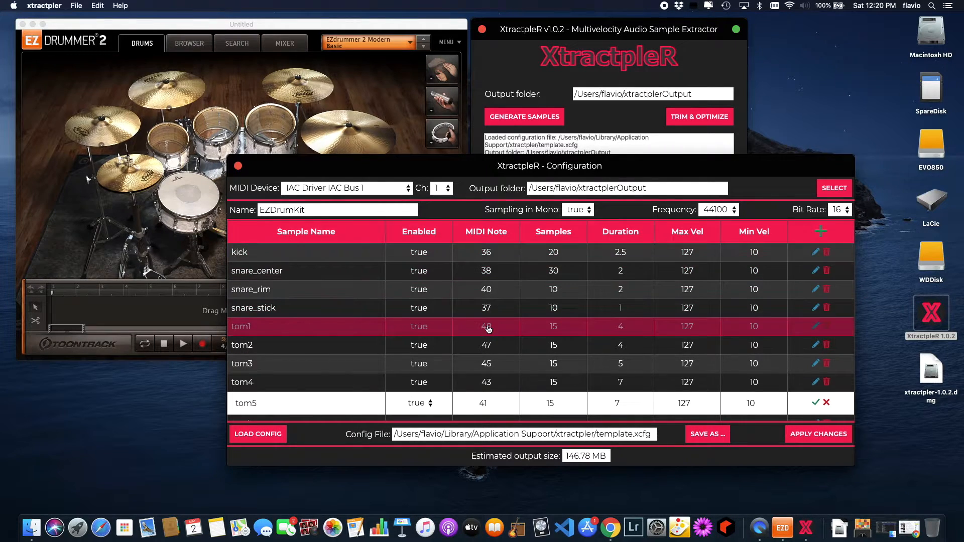
scroll(447, 327, down, 5)
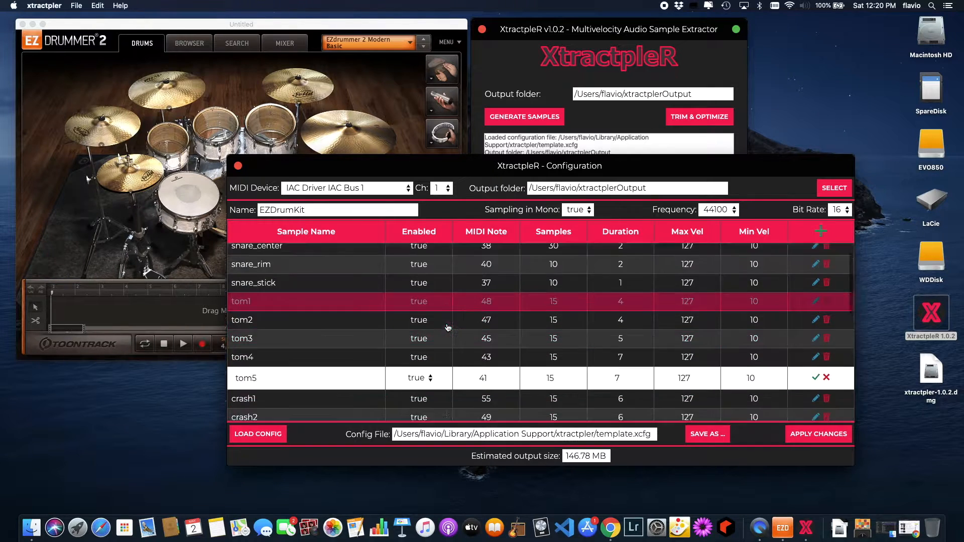
scroll(449, 328, up, 5)
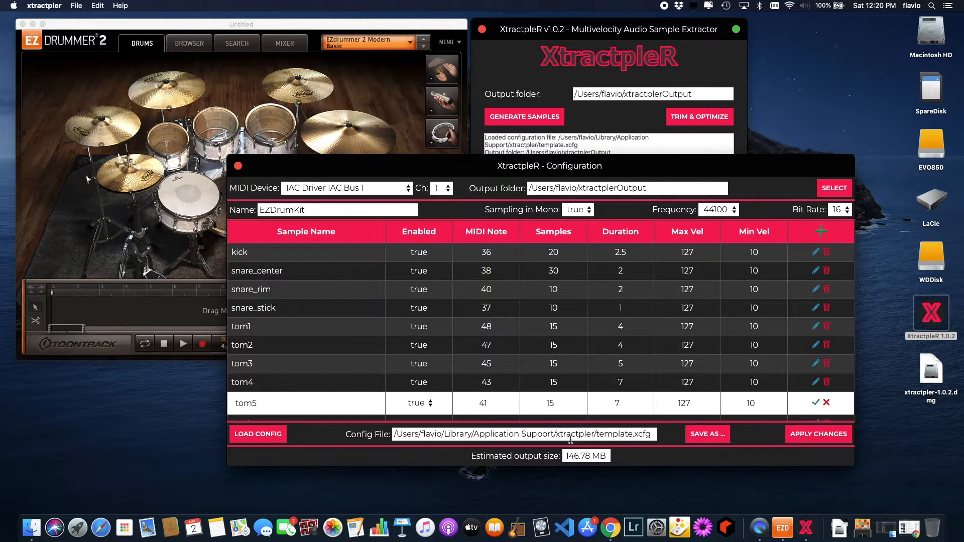
Step: Load the configuration file test1.xcfg from the home folder and check its kick and snare_center entries
click(256, 435)
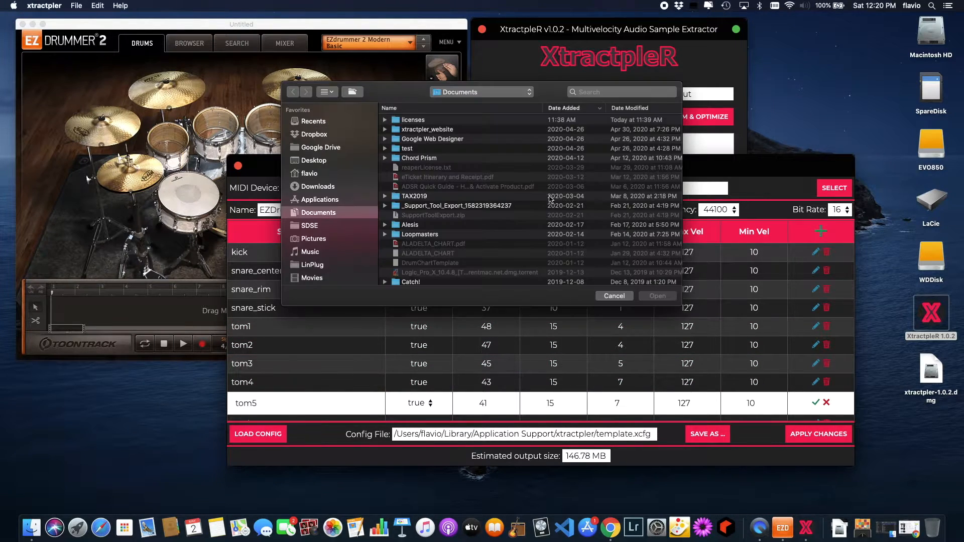
click(328, 225)
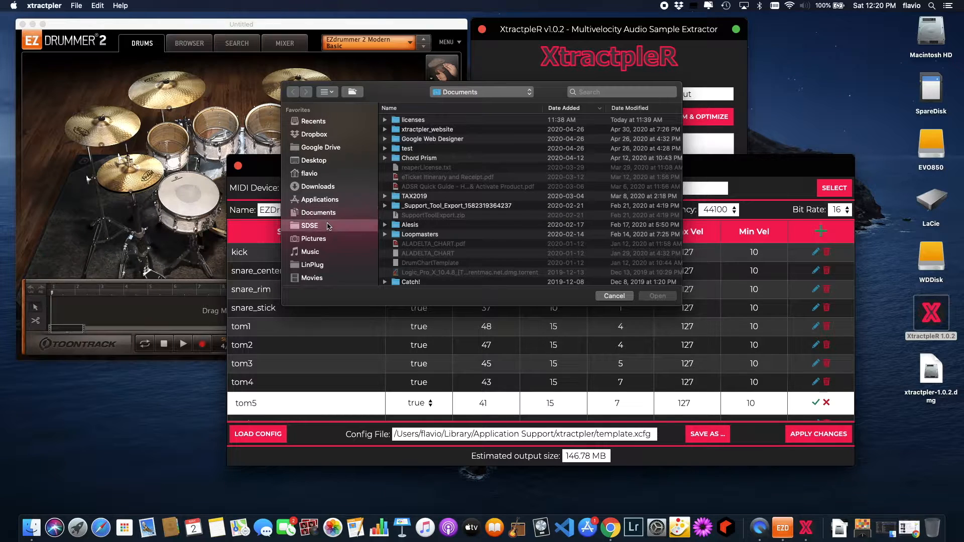
click(322, 186)
click(317, 175)
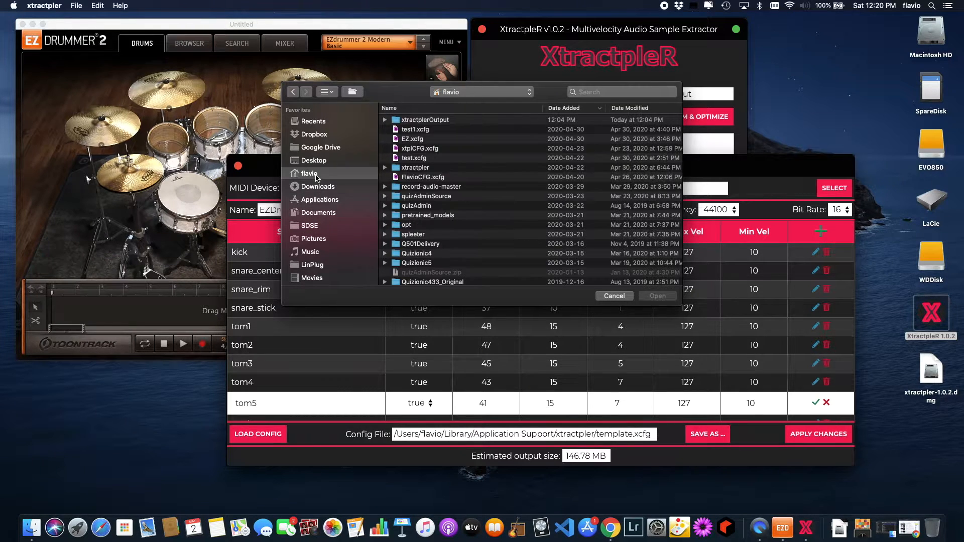
double_click(417, 130)
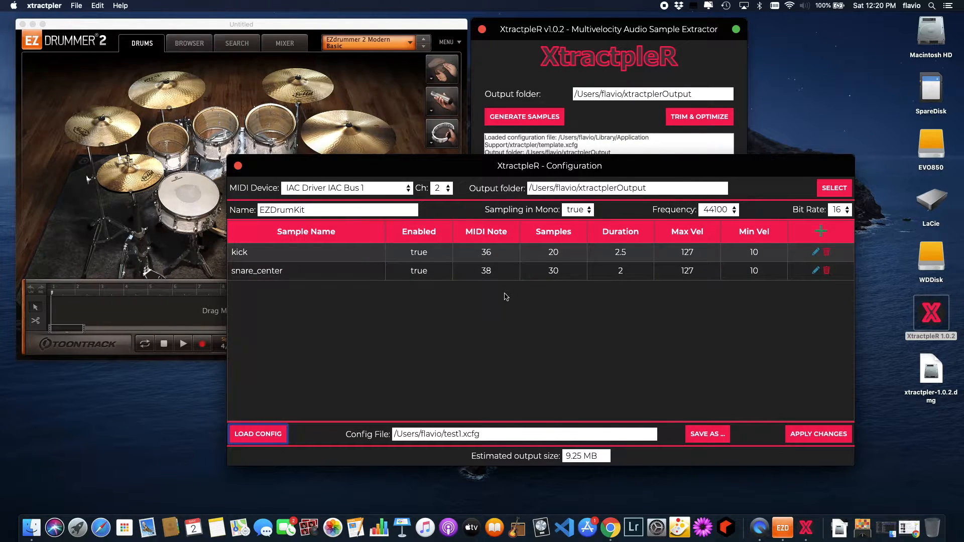
click(256, 256)
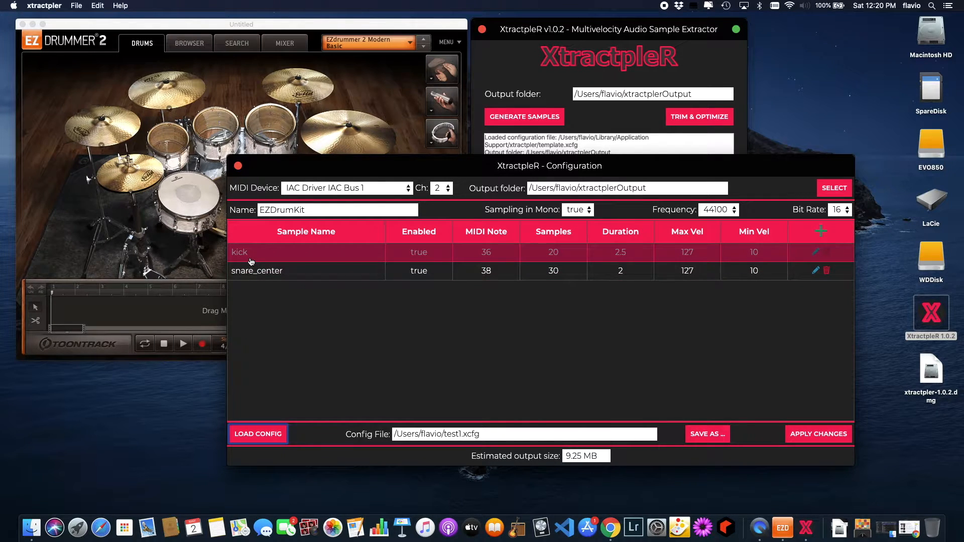
click(284, 269)
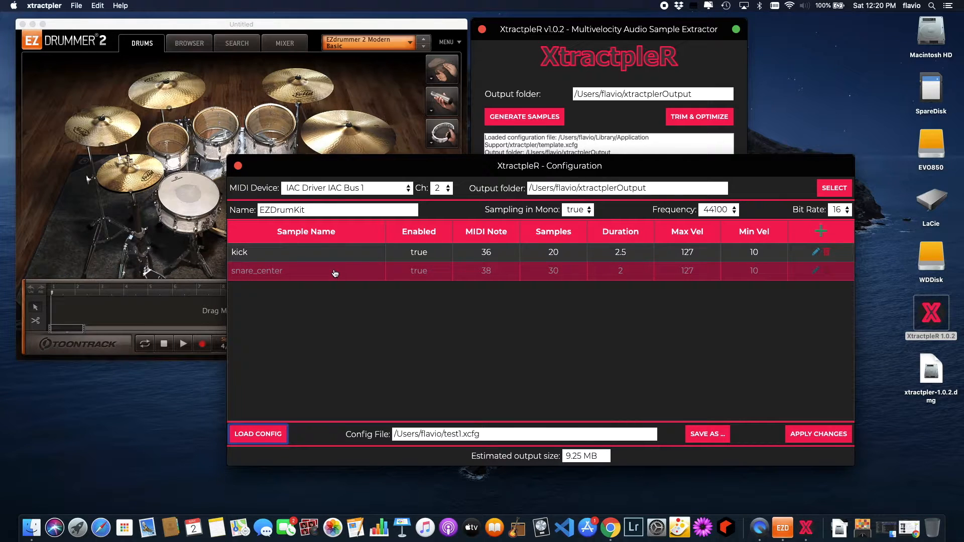
click(334, 340)
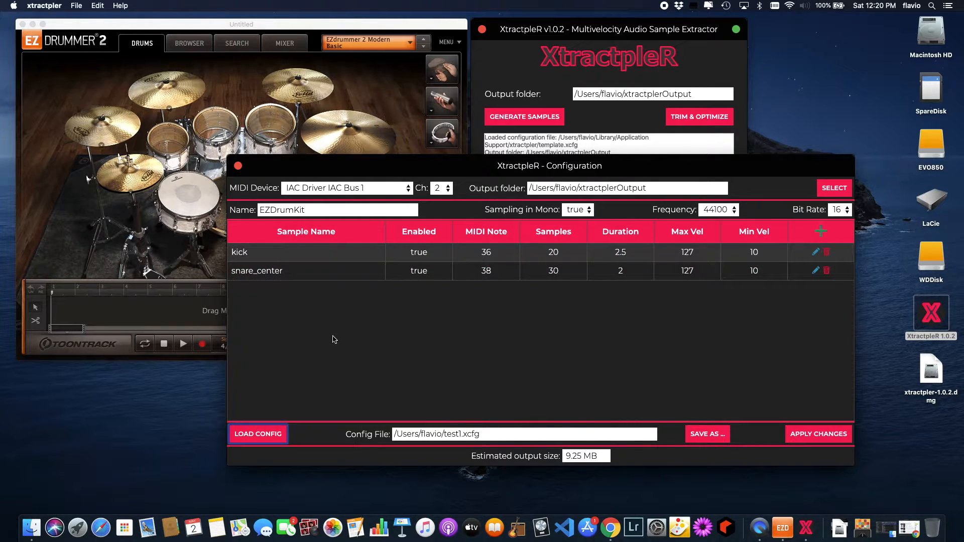
Step: Set the kick entry to 15 samples with a duration of 2 and save the row
click(552, 253)
double_click(554, 253)
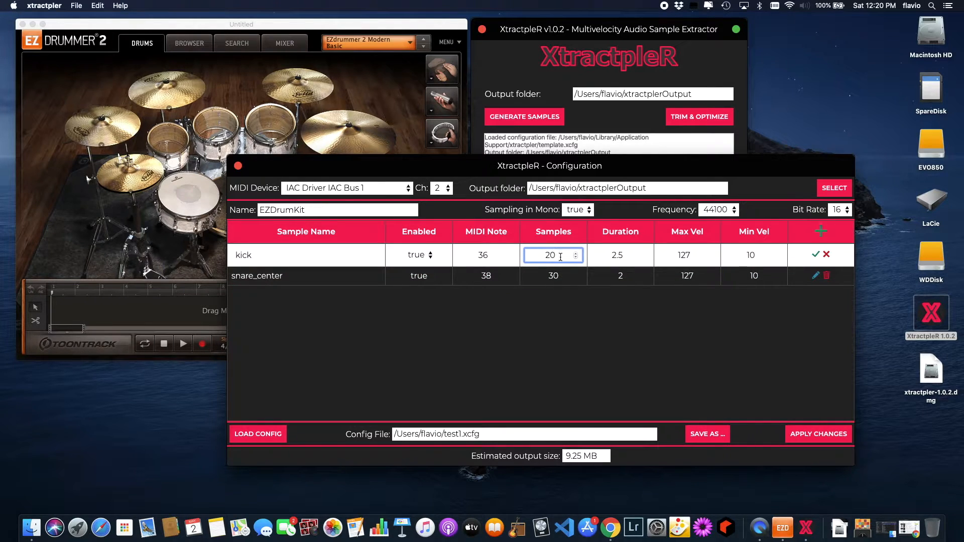
click(558, 277)
double_click(560, 275)
double_click(560, 255)
click(560, 256)
key(BackSpace)
key(BackSpace)
click(816, 254)
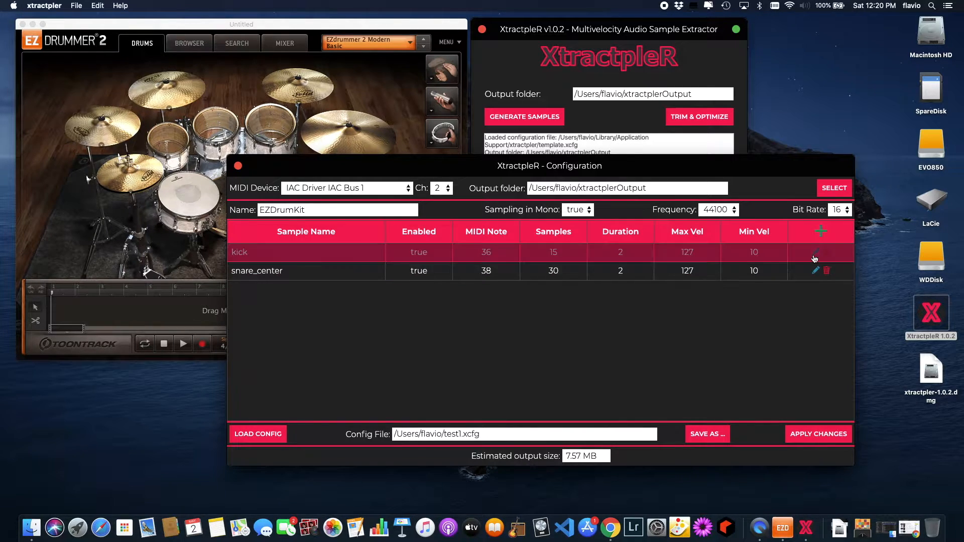
Step: Set the snare_center entry to 10 samples and save the row
double_click(555, 273)
key(BackSpace)
key(BackSpace)
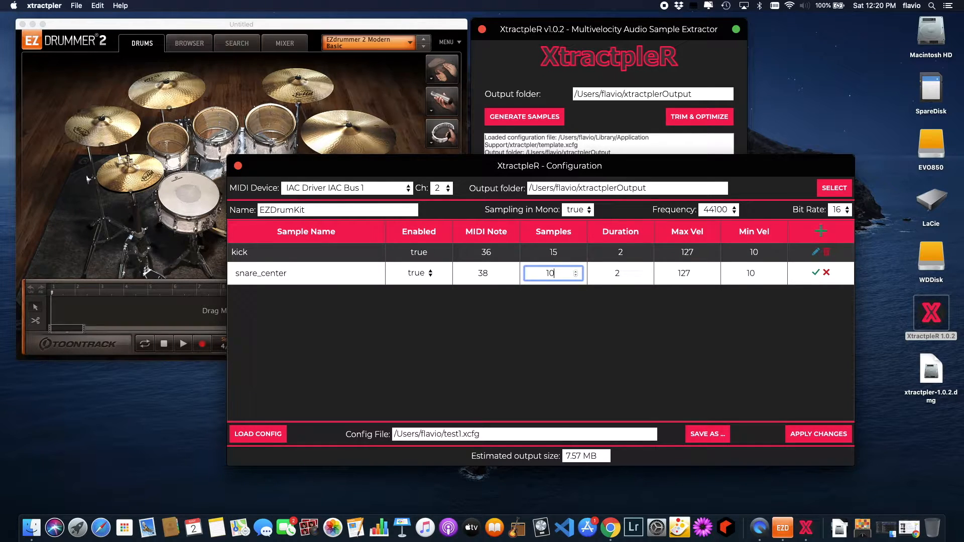
click(608, 269)
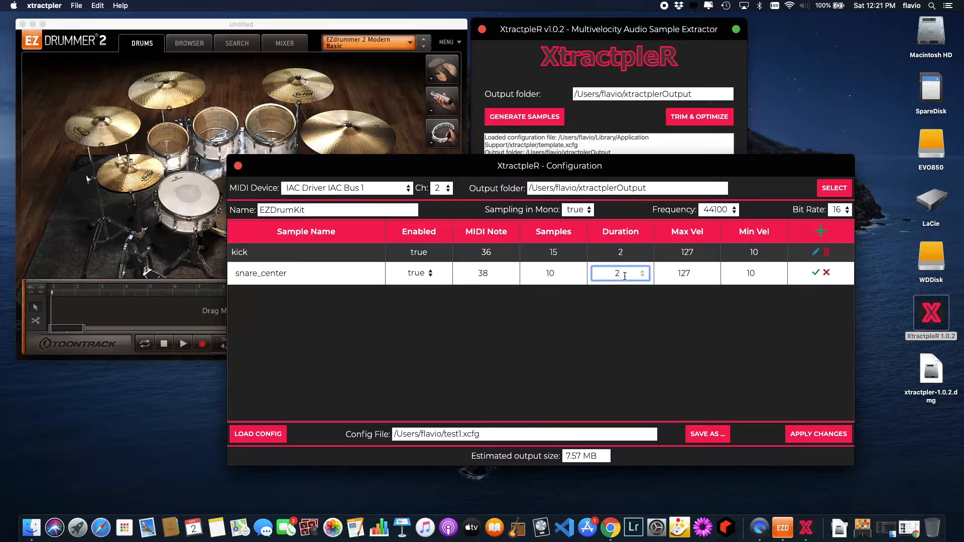
click(817, 273)
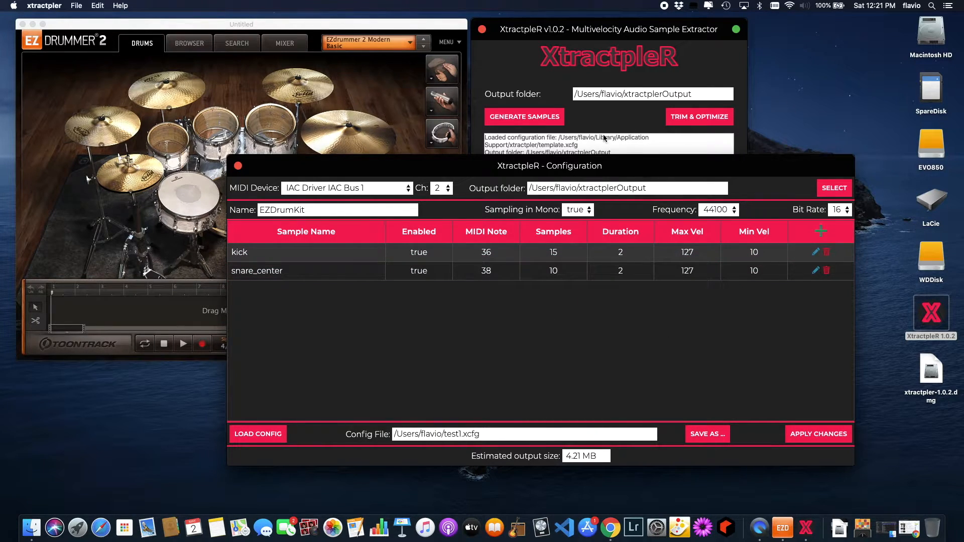
Step: Apply the configuration changes and start generating the kick and snare_center samples
click(812, 435)
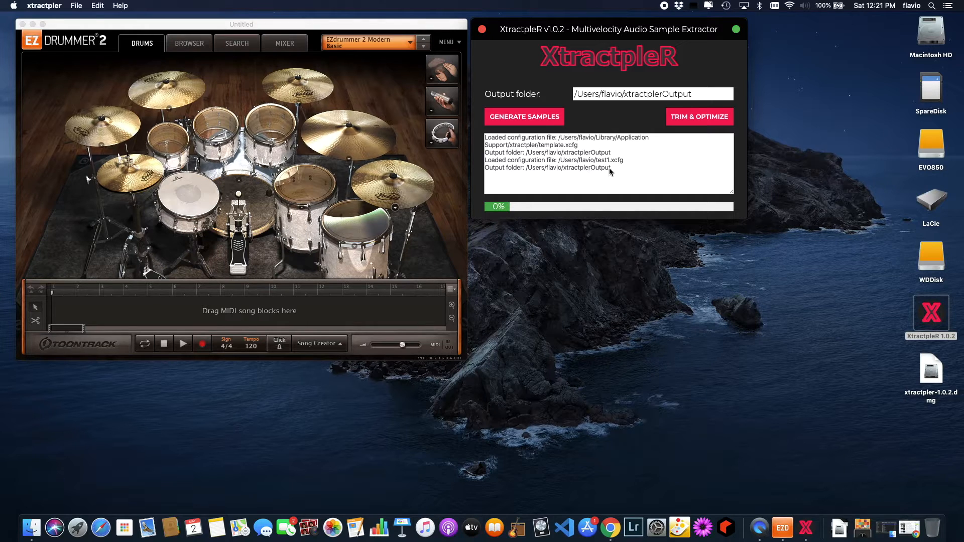
click(525, 119)
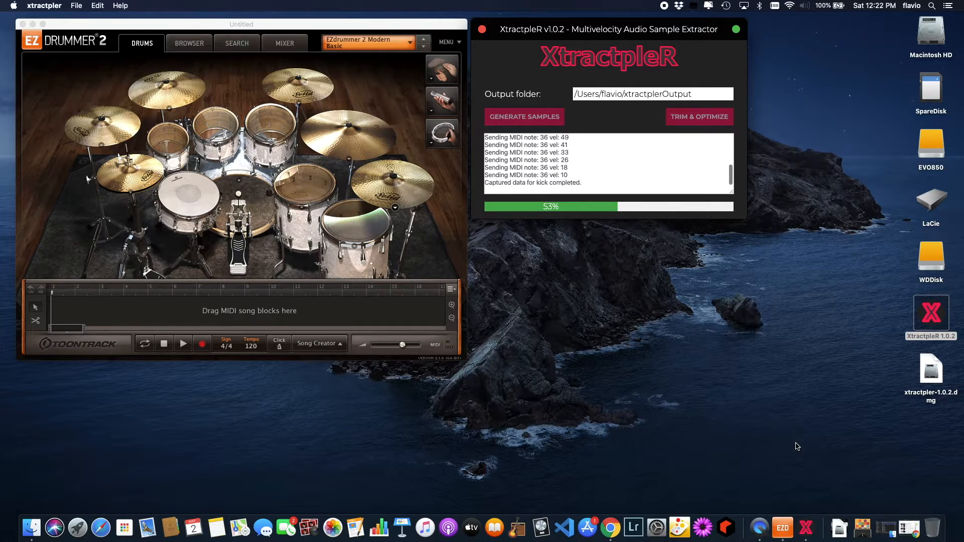
Step: Open the xtractplerOutput folder from the home folder in Finder and place its window below the XtractpleR window
right_click(22, 532)
mouse_move(38, 472)
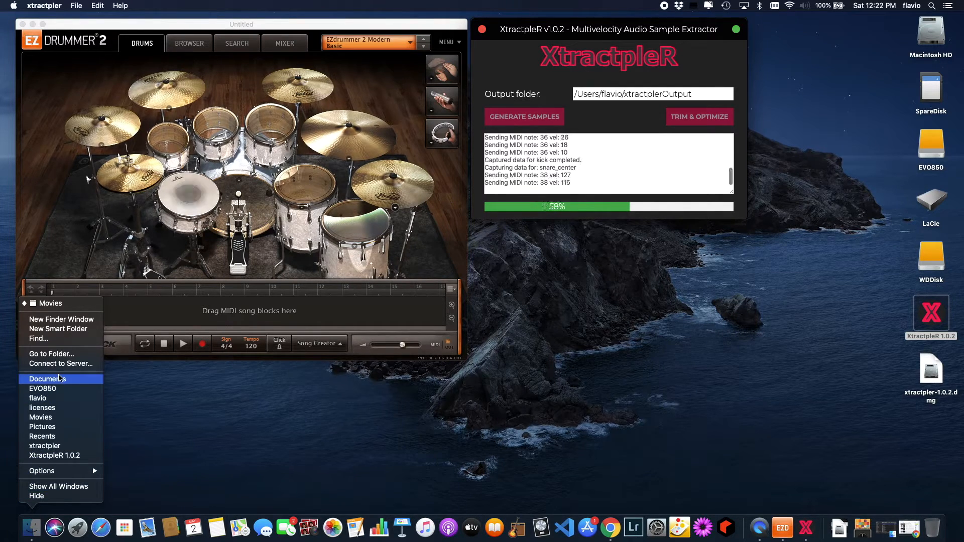
click(49, 400)
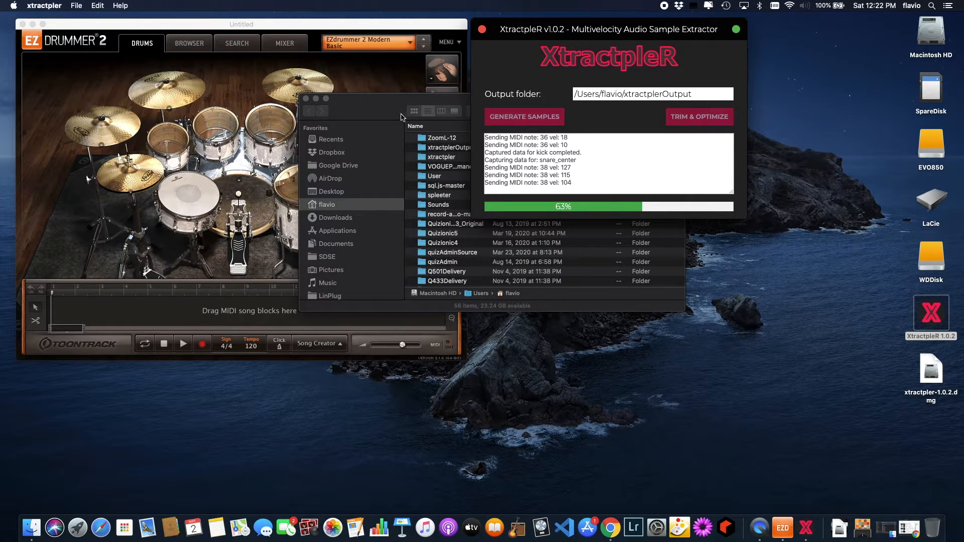
click(443, 149)
double_click(443, 149)
drag(392, 100, 581, 249)
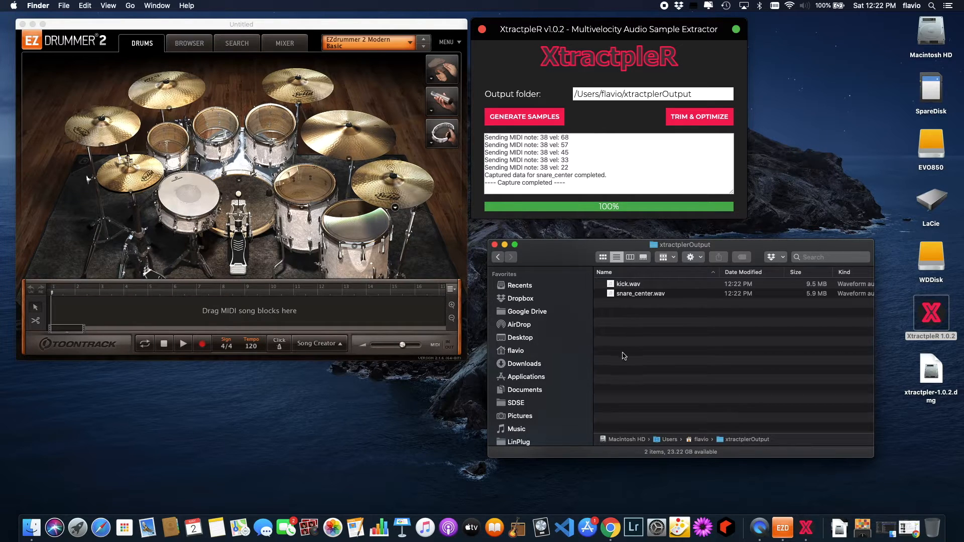
Step: Check the captured kick.wav and snare_center.wav files, and run Trim & Optimize on them in XtractpleR
click(631, 287)
click(634, 294)
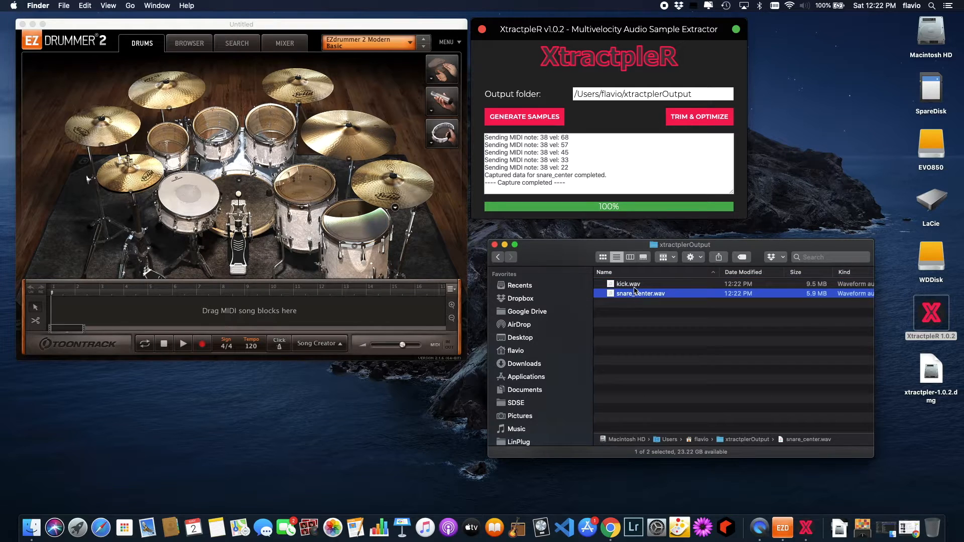
click(634, 287)
click(636, 293)
click(635, 285)
click(636, 295)
click(636, 286)
click(636, 296)
click(703, 120)
click(704, 121)
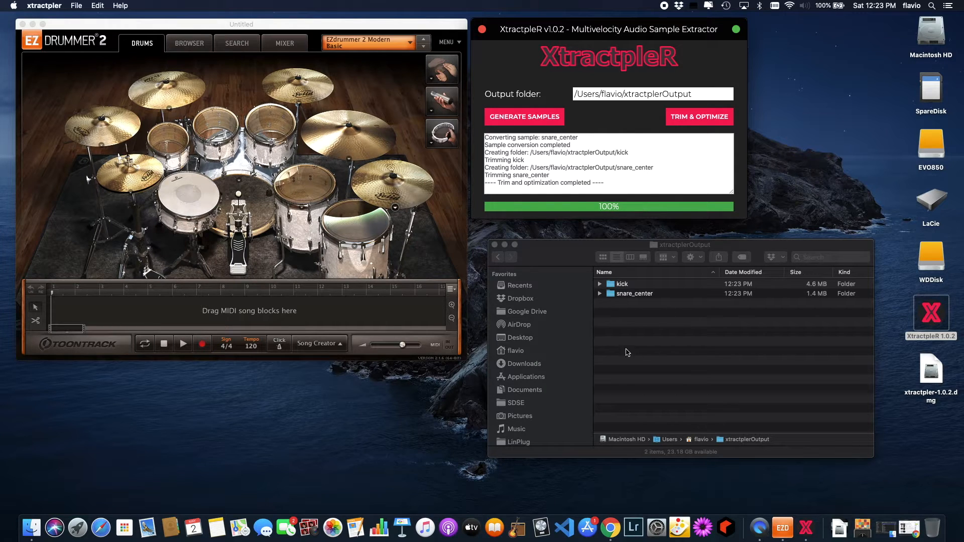
Step: Expand the snare_center folder and preview the sound of snare_center_001.wav and snare_center_009.wav
click(601, 294)
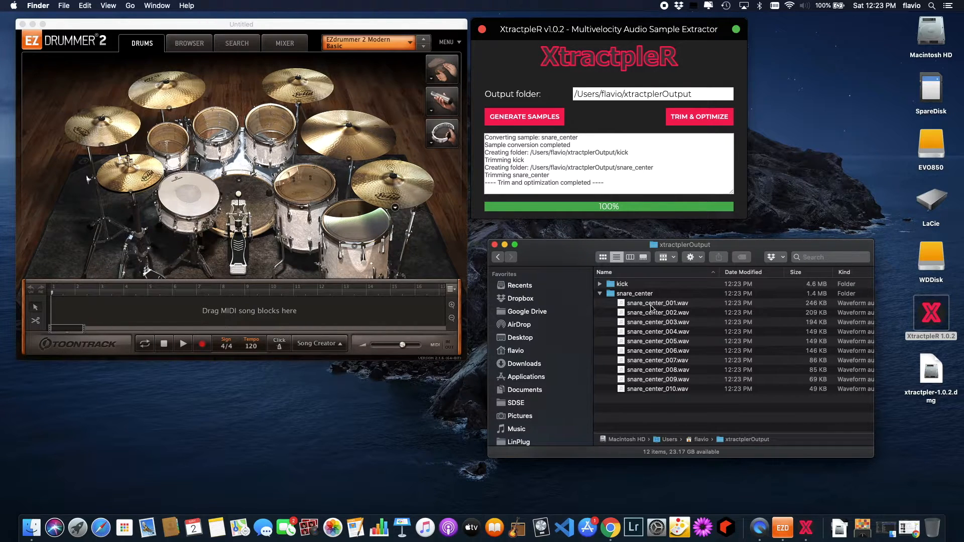
click(652, 308)
key(space)
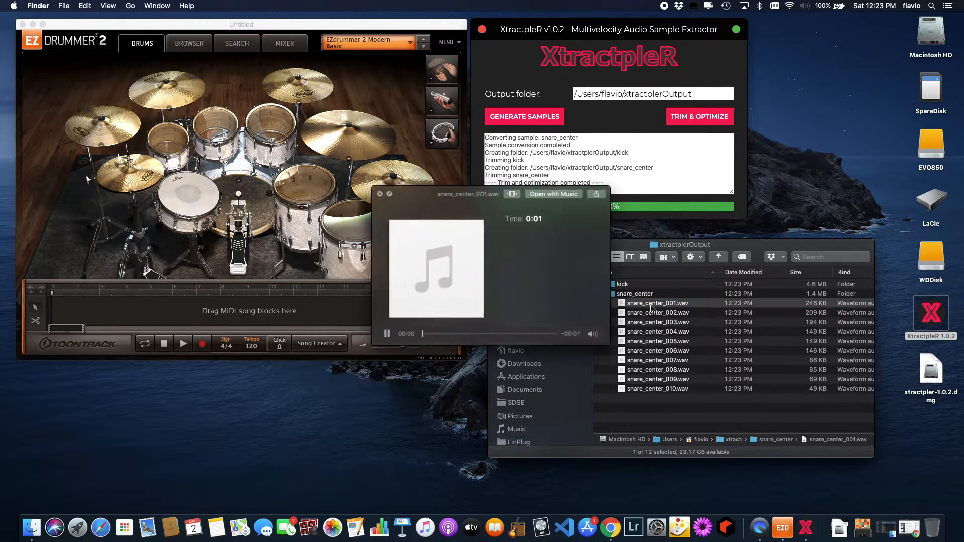
key(space)
key(Down)
key(Down)
key(Down)
key(Down)
key(Down)
key(Down)
key(Down)
key(Down)
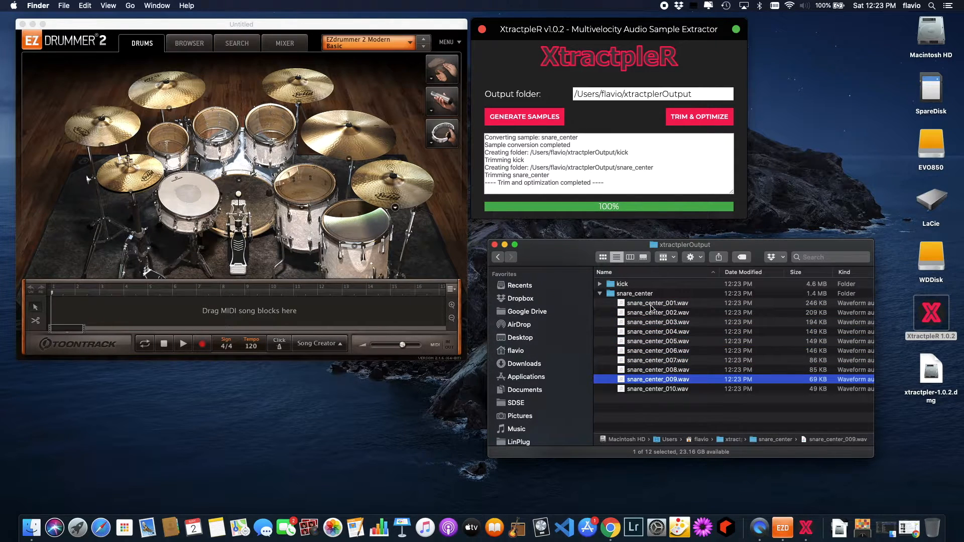
key(space)
key(space)
Step: Collapse the snare_center folder, and examine the trimmed samples inside the kick folder
click(600, 293)
click(600, 293)
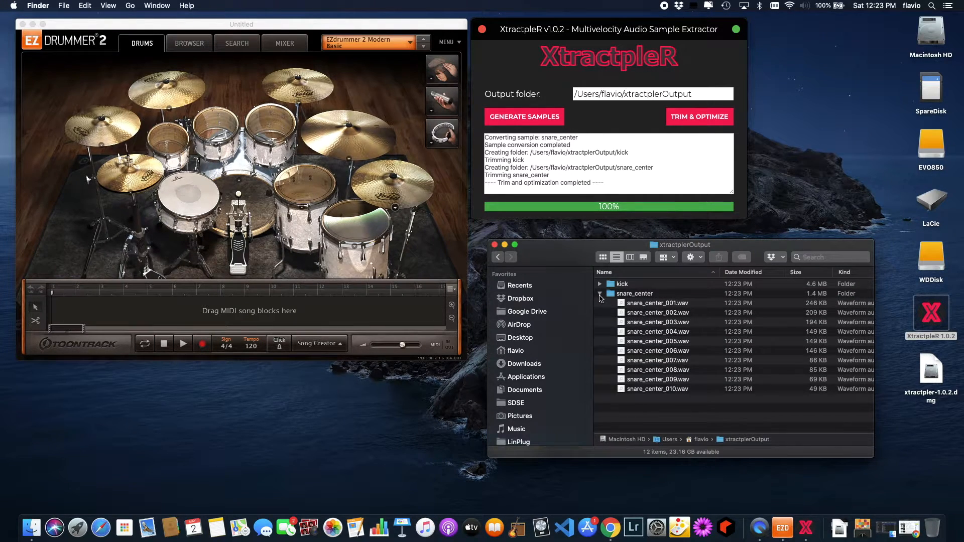
click(600, 295)
click(599, 294)
click(600, 295)
click(601, 285)
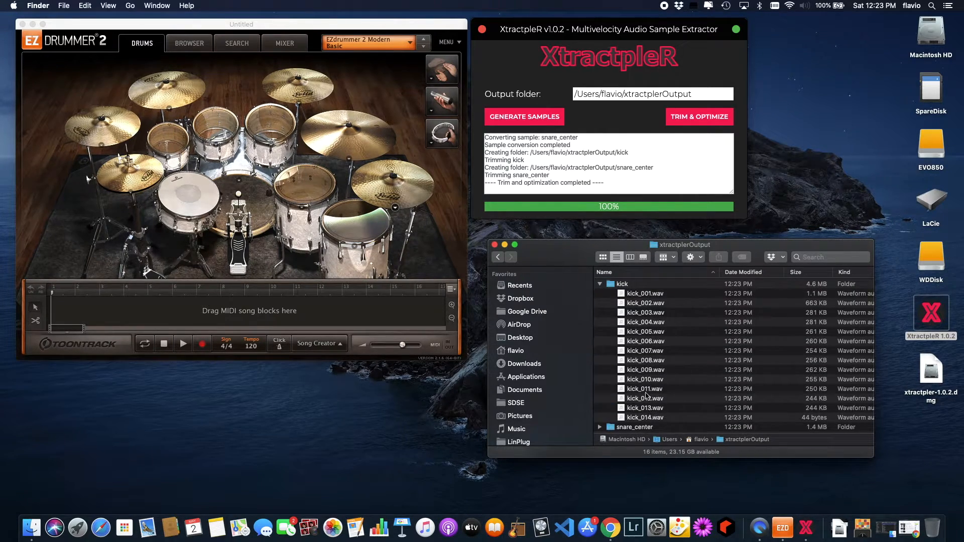
click(601, 284)
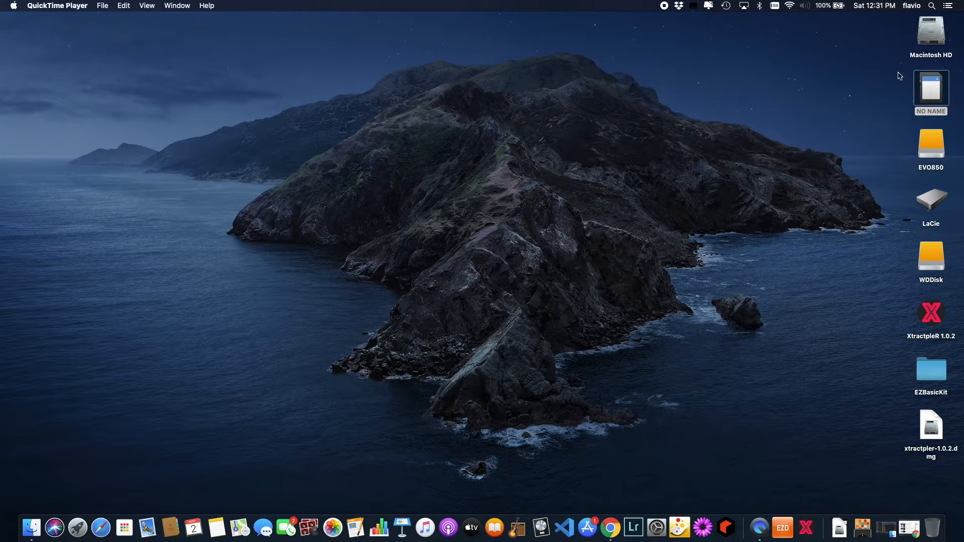
Step: Open the NO NAME drive and the desktop's EZBasicKit folder, arranging their windows side by side
double_click(931, 94)
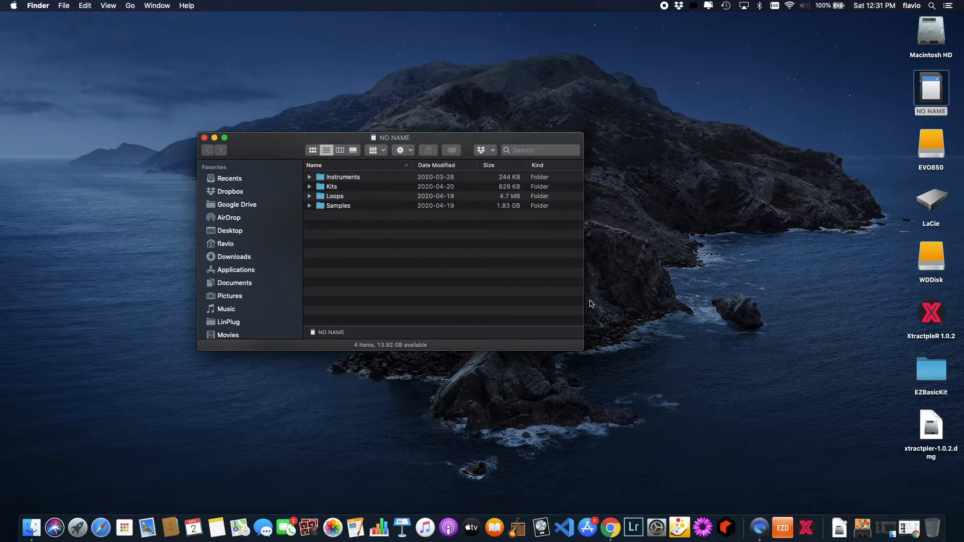
drag(929, 369, 661, 177)
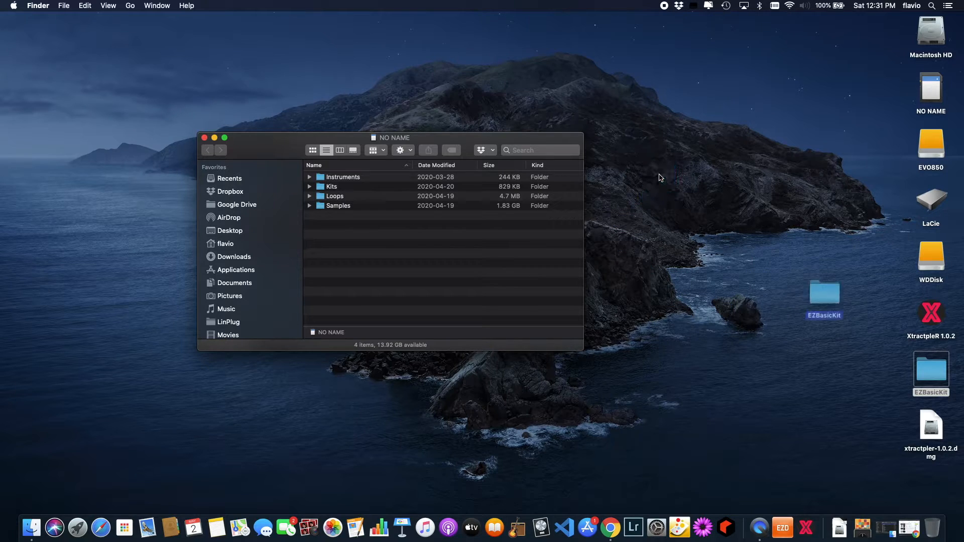
drag(560, 144, 434, 137)
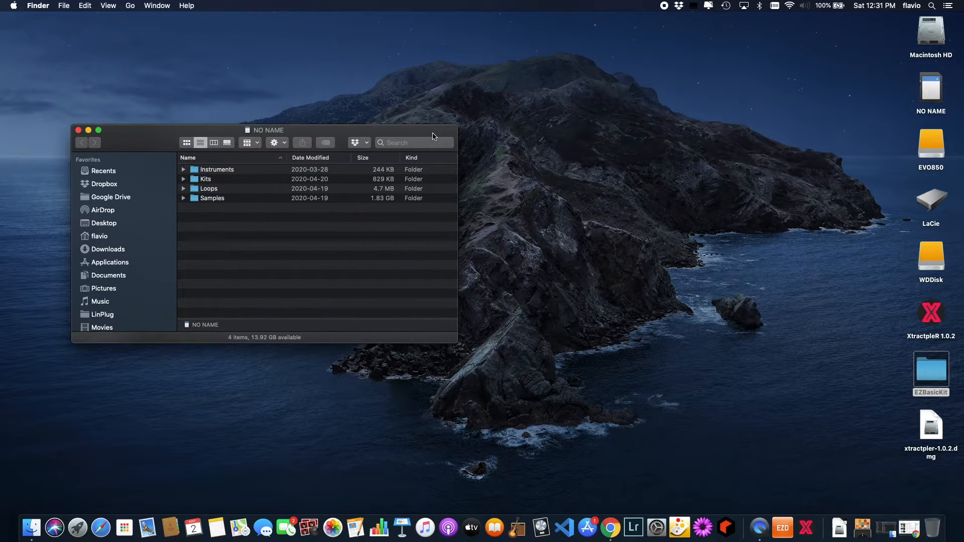
double_click(927, 380)
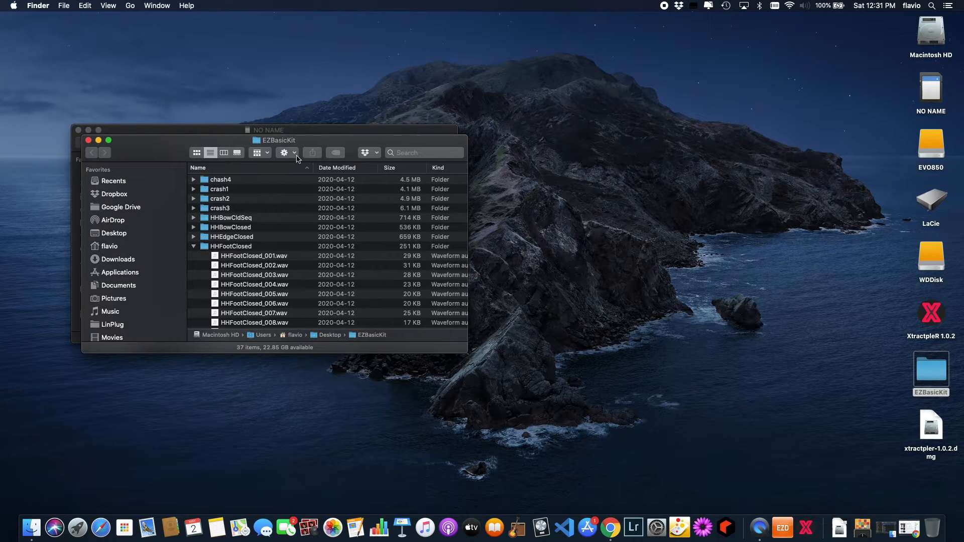
drag(230, 143, 627, 129)
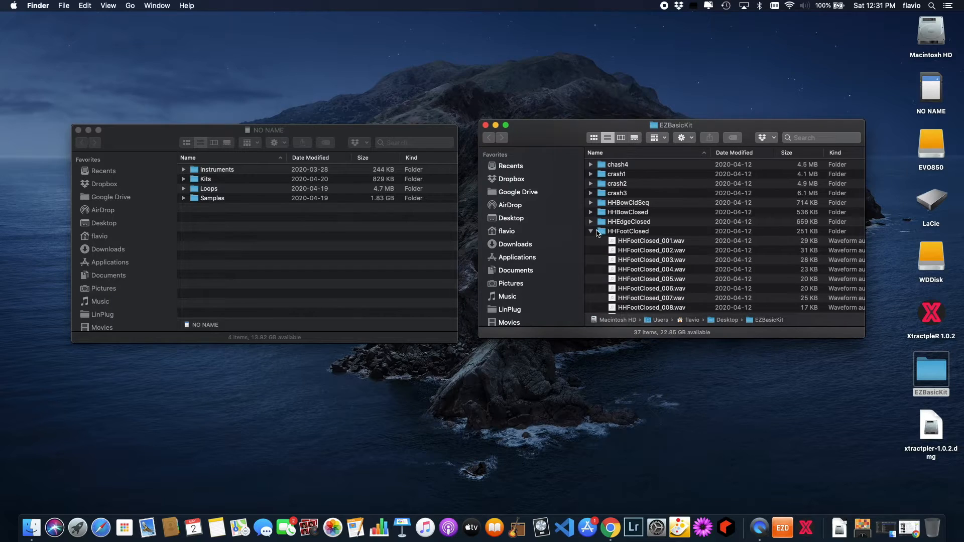
Step: Look through the drum sample folders in EZBasicKit, examining the contents of HHOpen5, HHOpen2 and tom2
scroll(608, 259, down, 10)
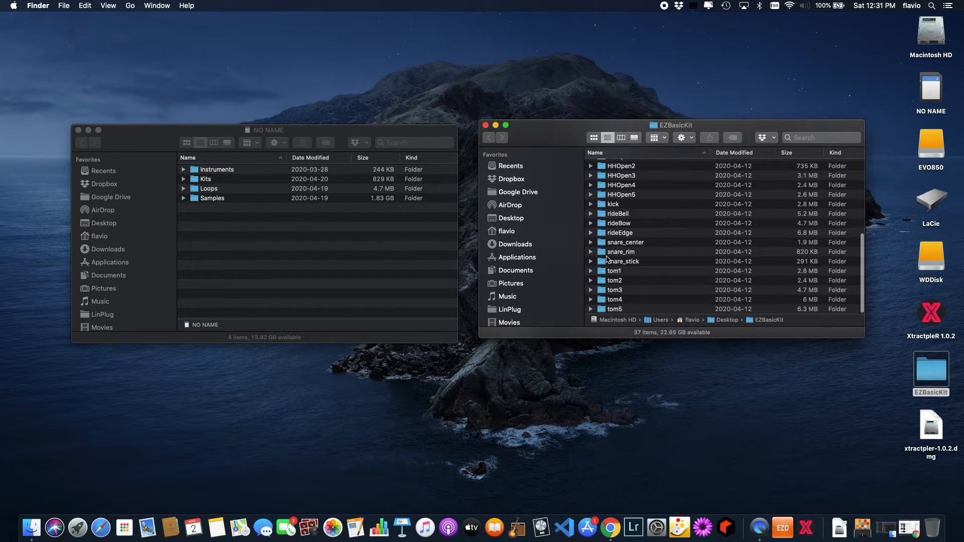
scroll(608, 259, up, 10)
scroll(608, 259, down, 10)
scroll(608, 259, up, 10)
scroll(607, 259, down, 10)
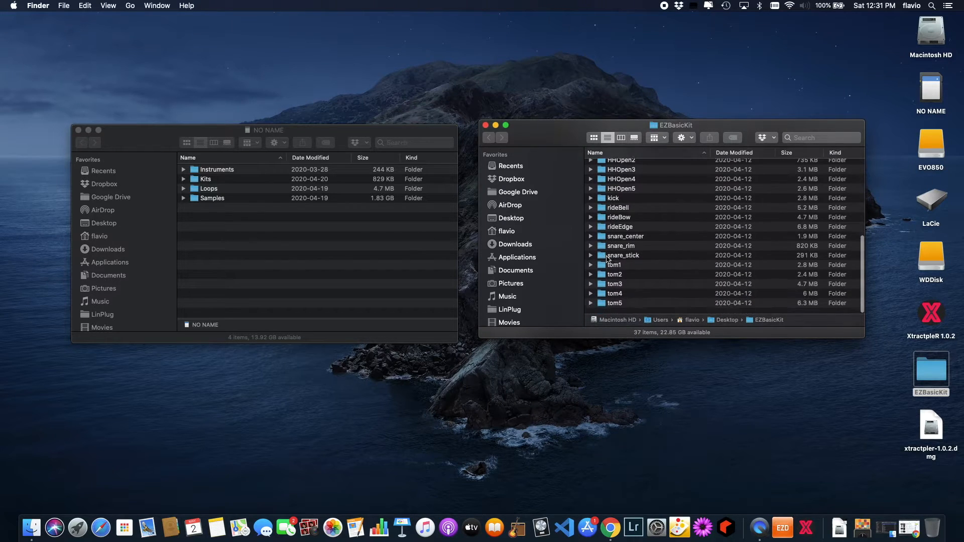
click(590, 195)
scroll(593, 201, up, 3)
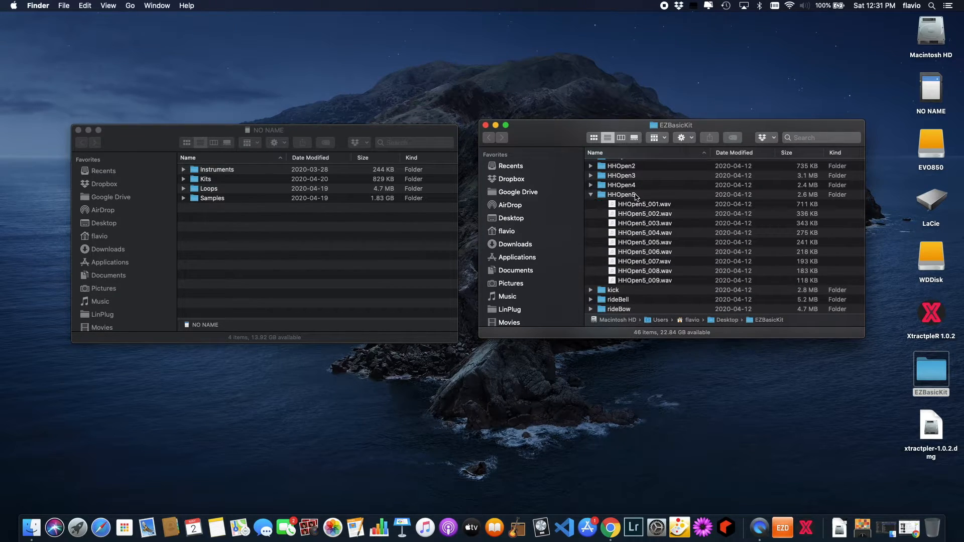
scroll(643, 246, up, 2)
click(592, 218)
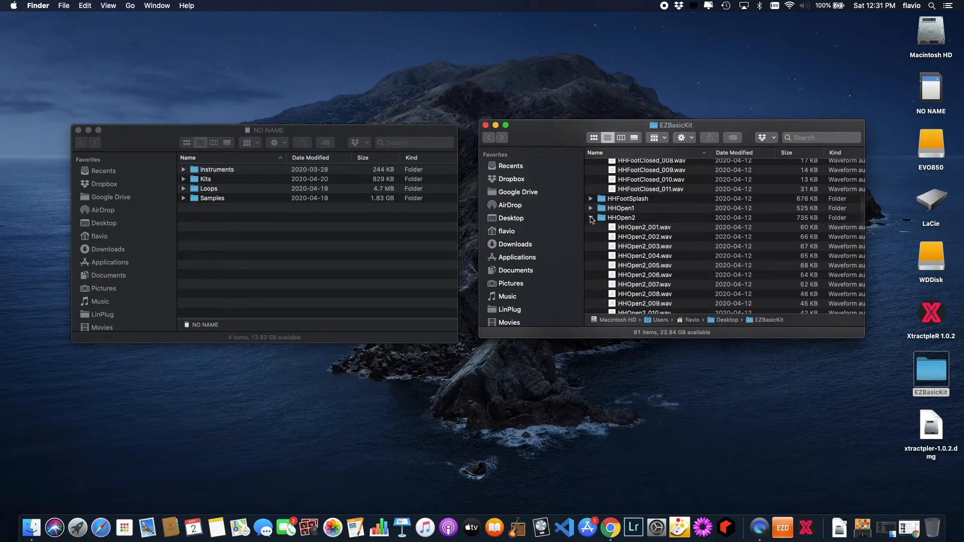
scroll(656, 219, up, 3)
scroll(623, 201, down, 5)
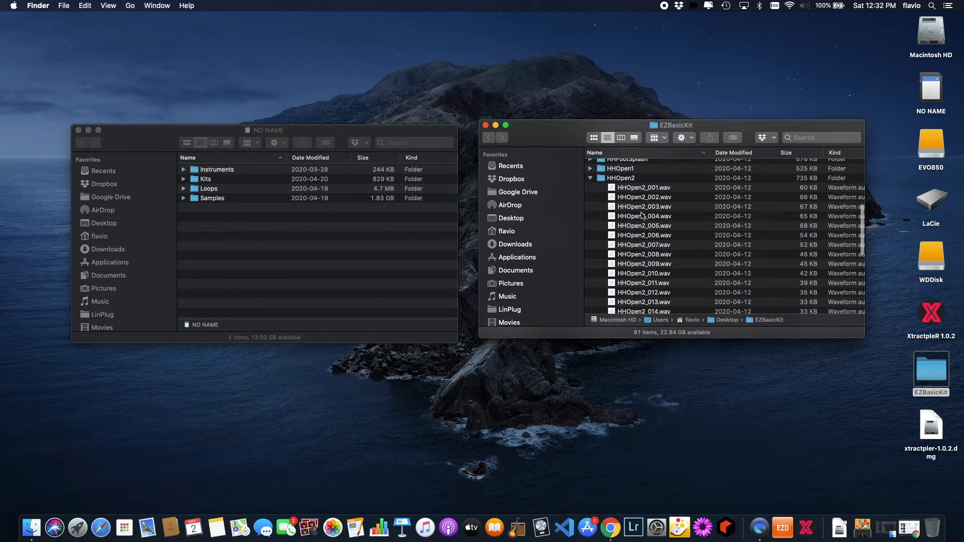
click(589, 179)
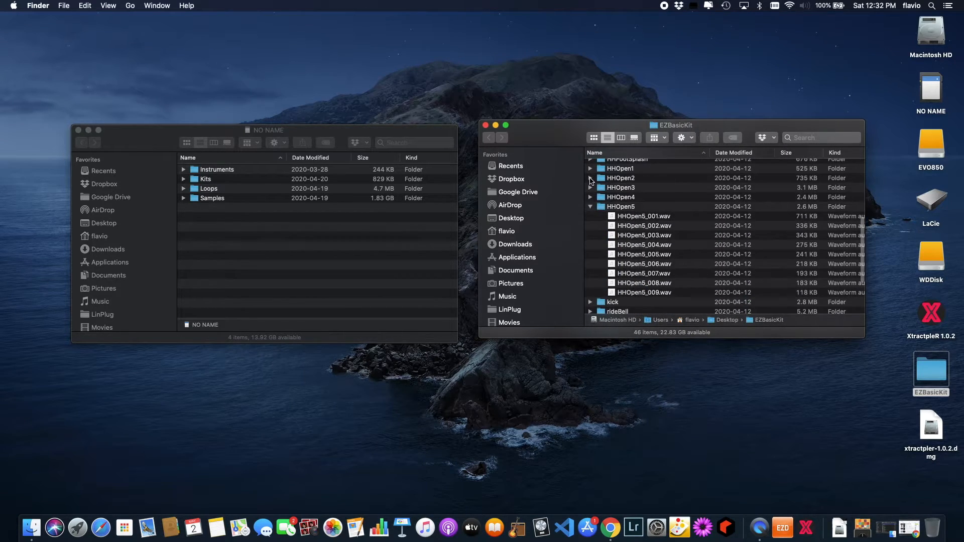
click(591, 208)
scroll(594, 281, down, 2)
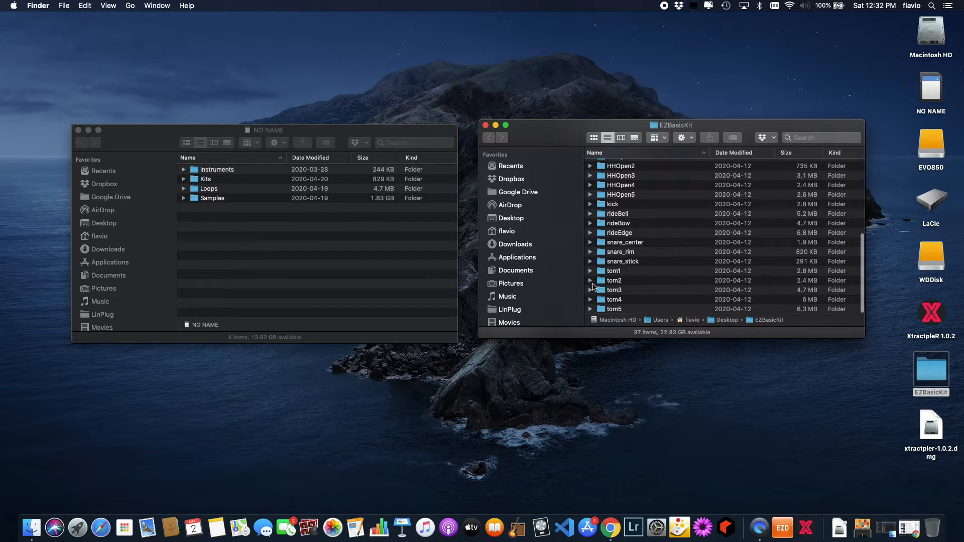
click(591, 280)
click(591, 280)
scroll(615, 226, up, 10)
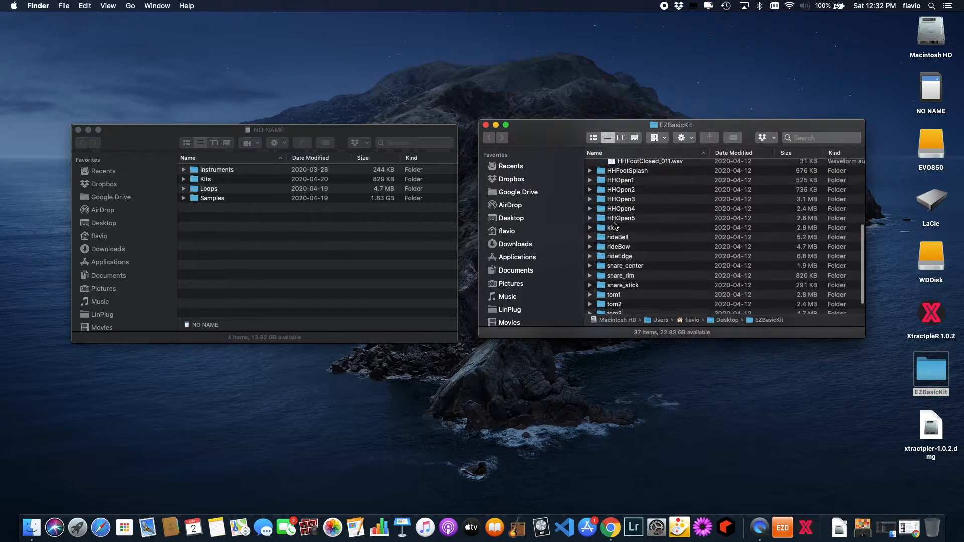
click(591, 232)
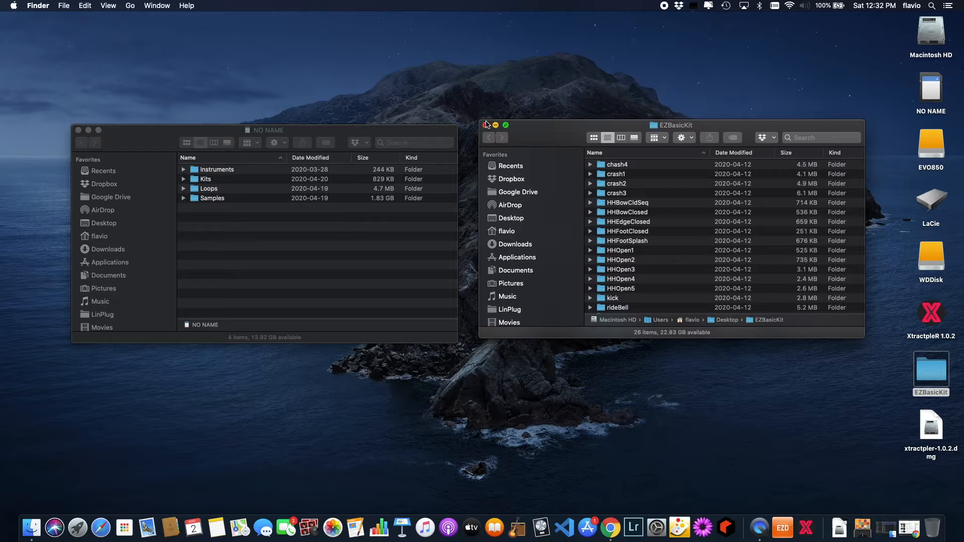
Step: Close the EZBasicKit window and copy the EZBasicKit folder into the Samples folder on the NO NAME drive
click(486, 126)
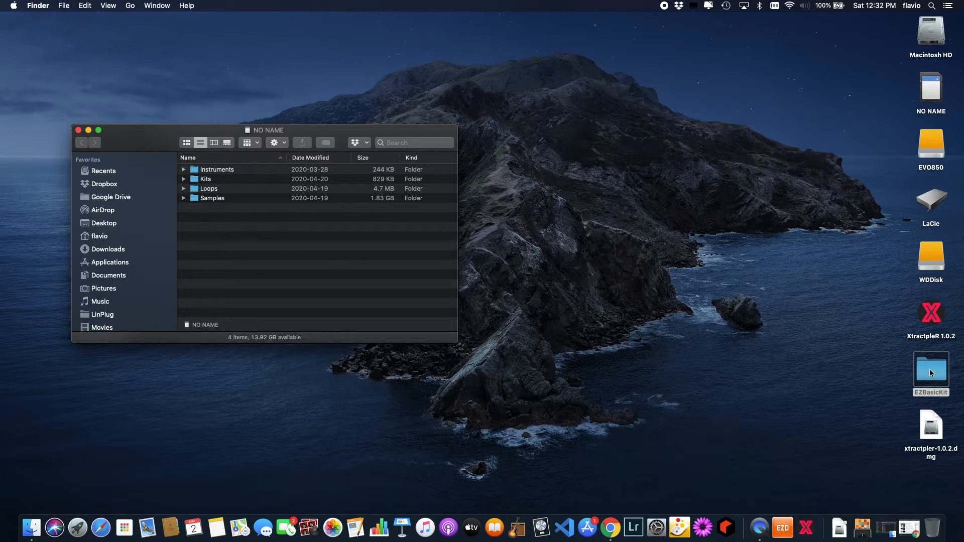
drag(930, 371, 206, 201)
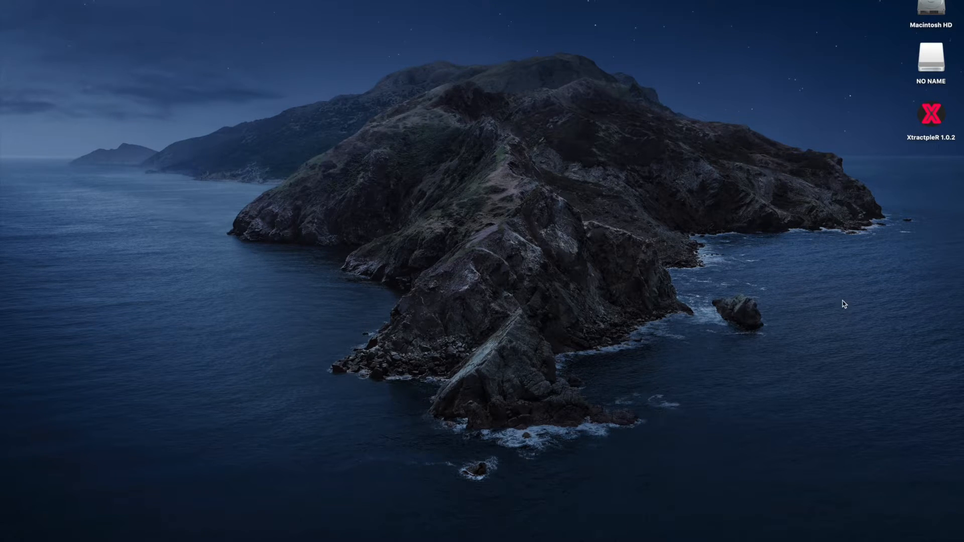
Step: Check the copied drum folders in Samples/EZBasicKit on the NO NAME drive, and close the window
double_click(931, 61)
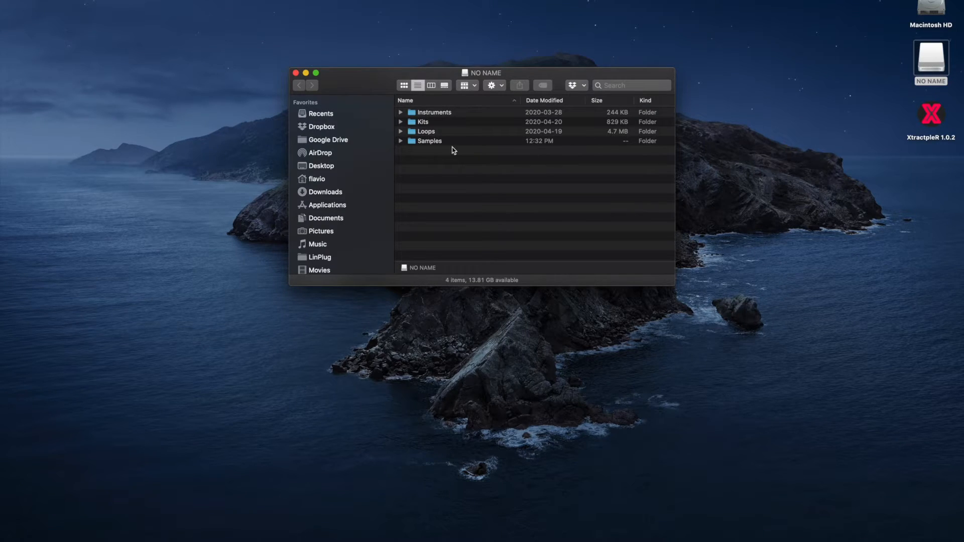
double_click(414, 141)
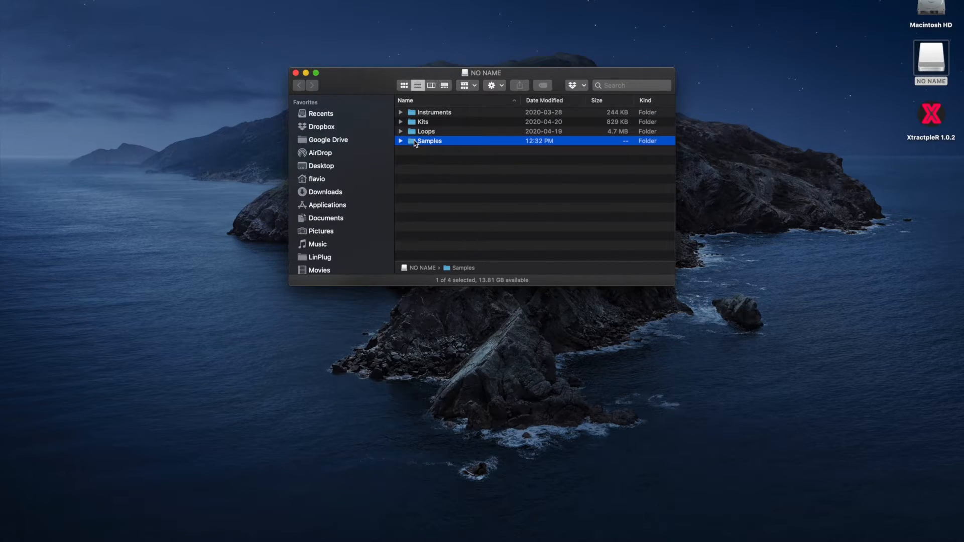
double_click(435, 124)
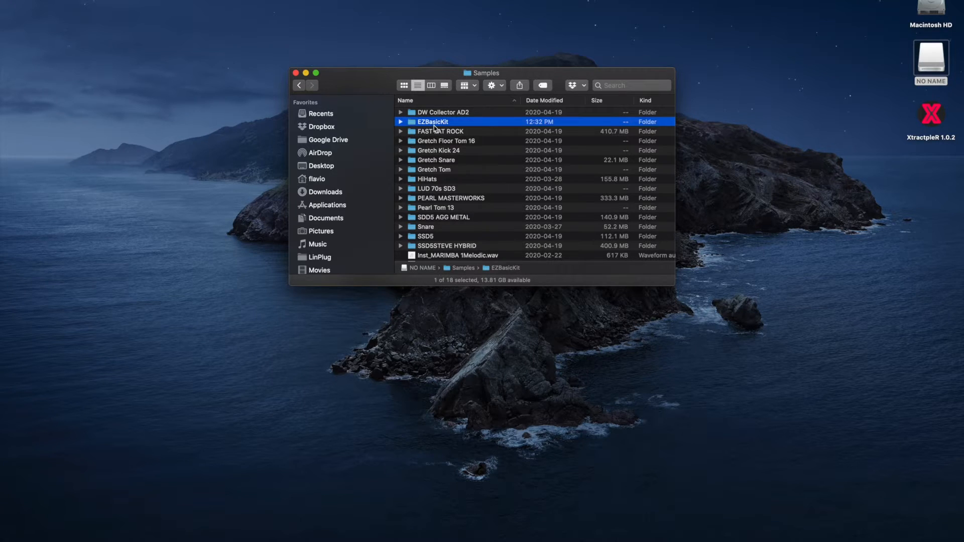
scroll(472, 210, down, 5)
scroll(472, 210, up, 5)
scroll(487, 175, down, 5)
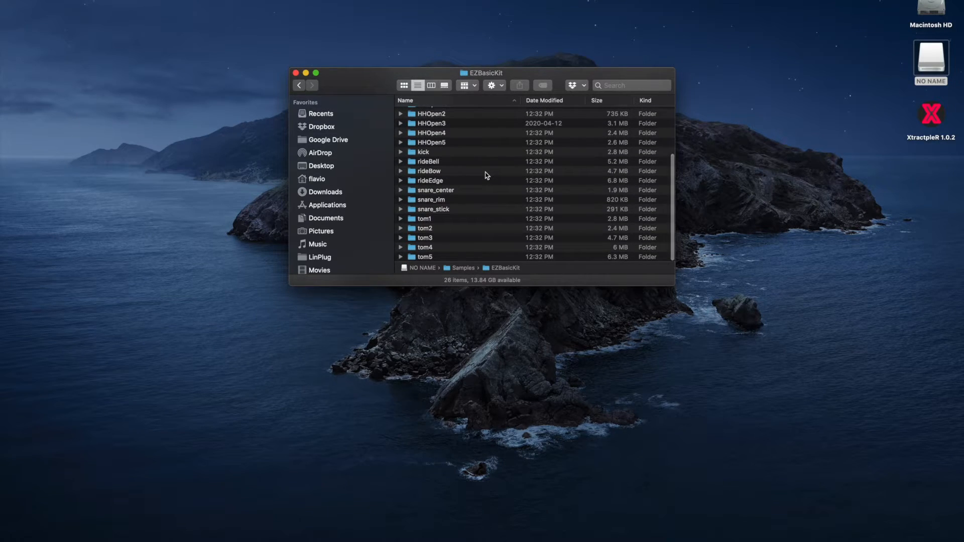
scroll(488, 175, up, 5)
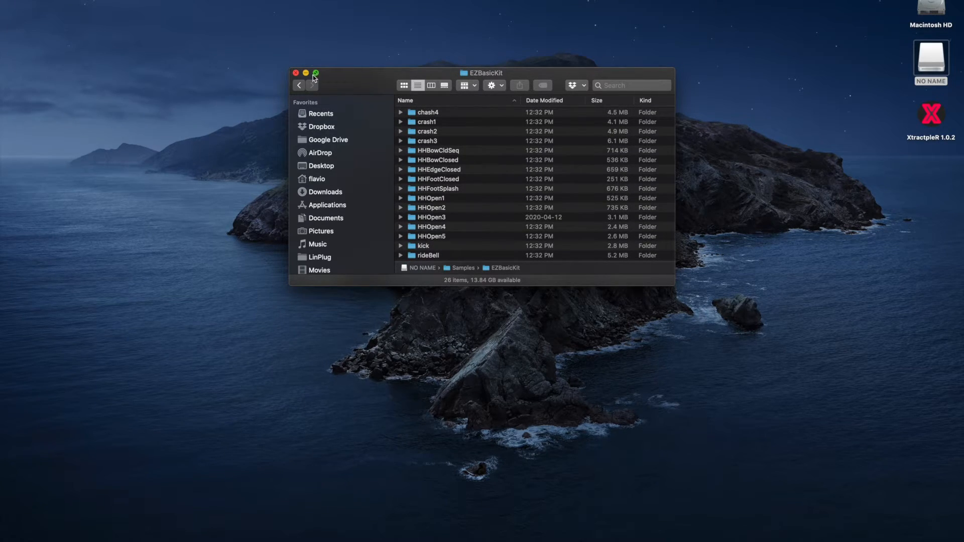
click(296, 73)
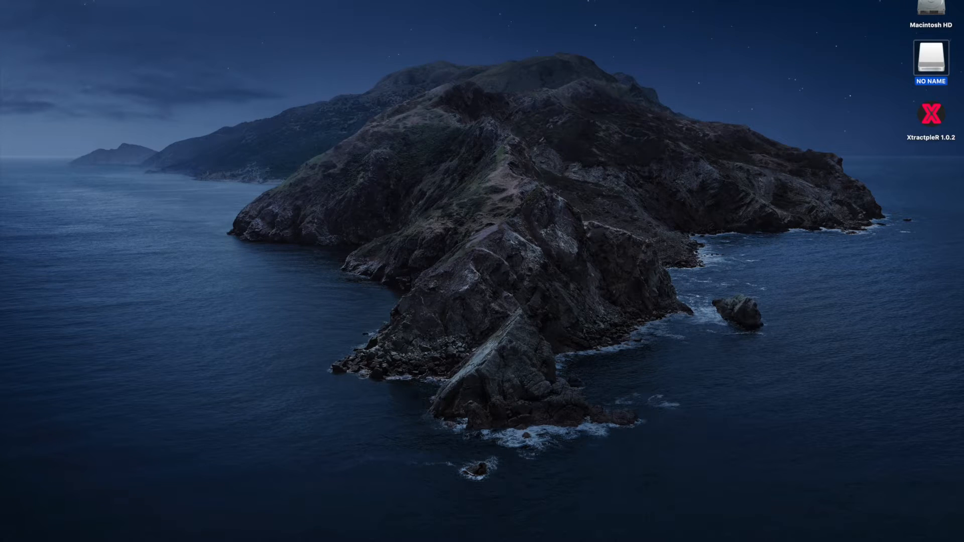
Step: Launch the Alesis Strike Editor application
key(super+space)
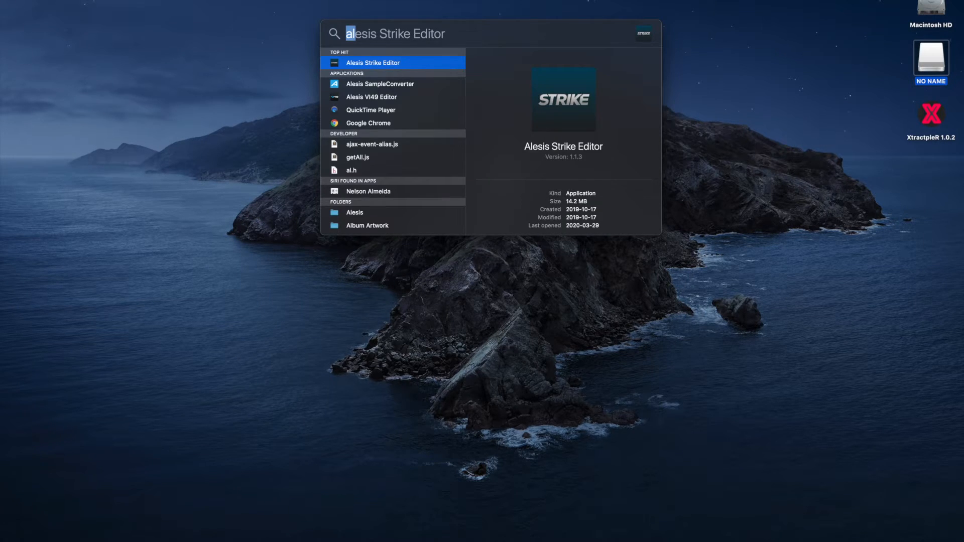
key(Return)
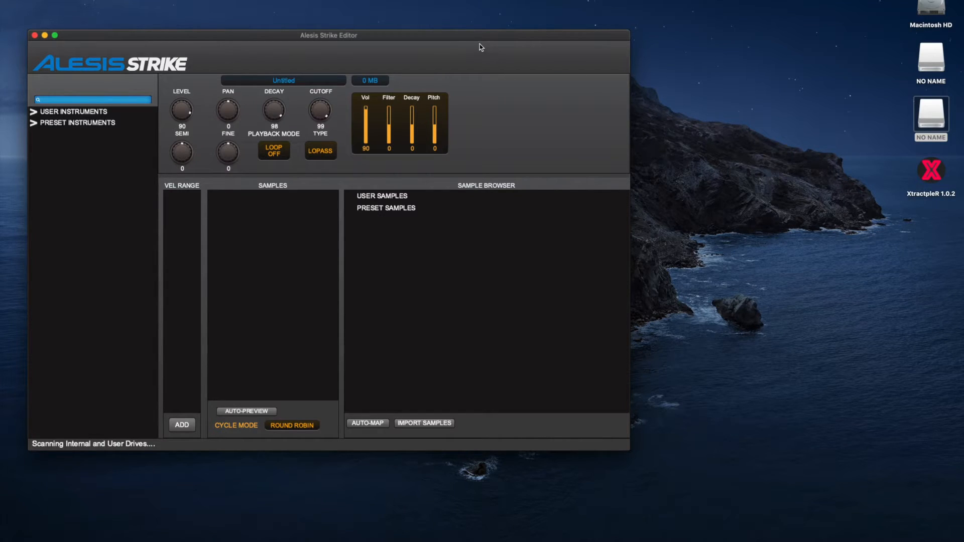
Step: Expand the user instruments, the user samples and the EZBasicKit sample folder, and look through its drum folders
drag(478, 38, 663, 35)
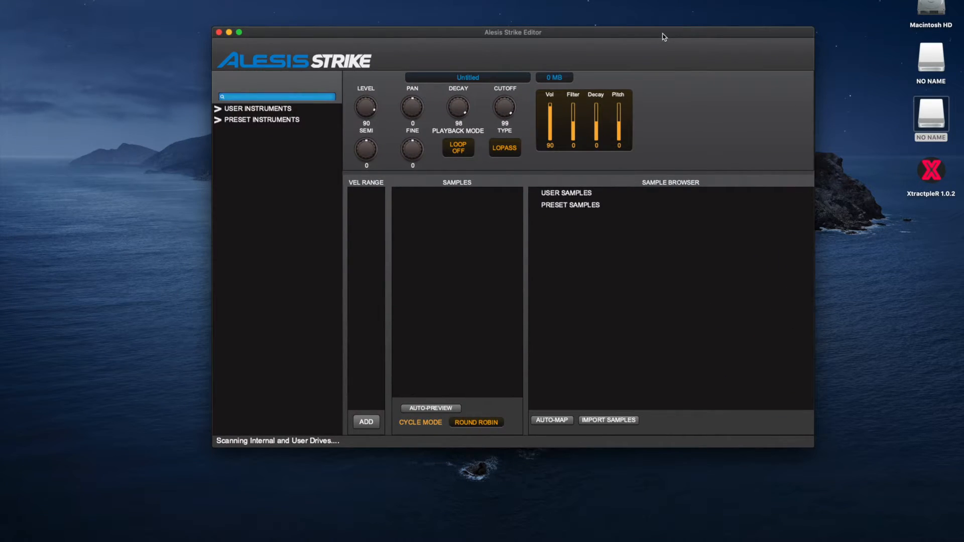
click(218, 110)
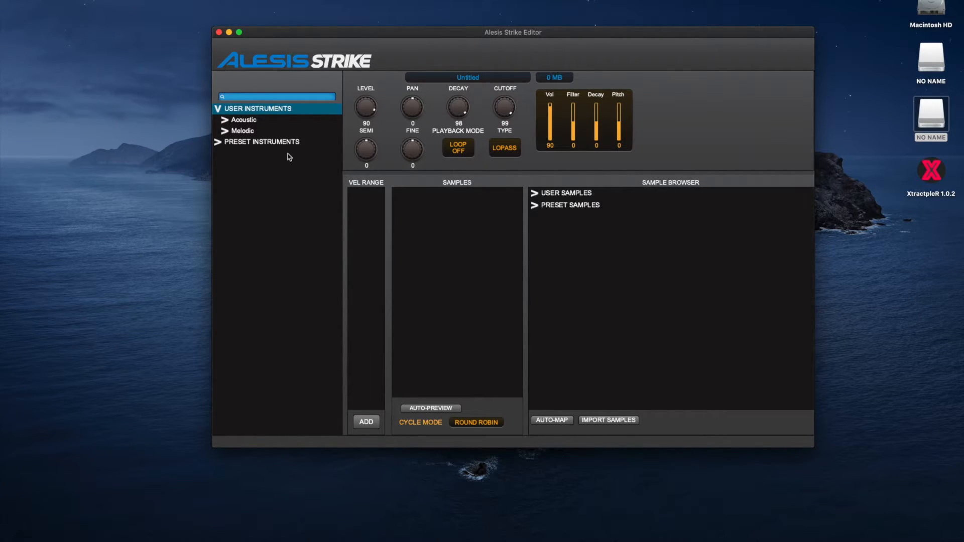
click(535, 194)
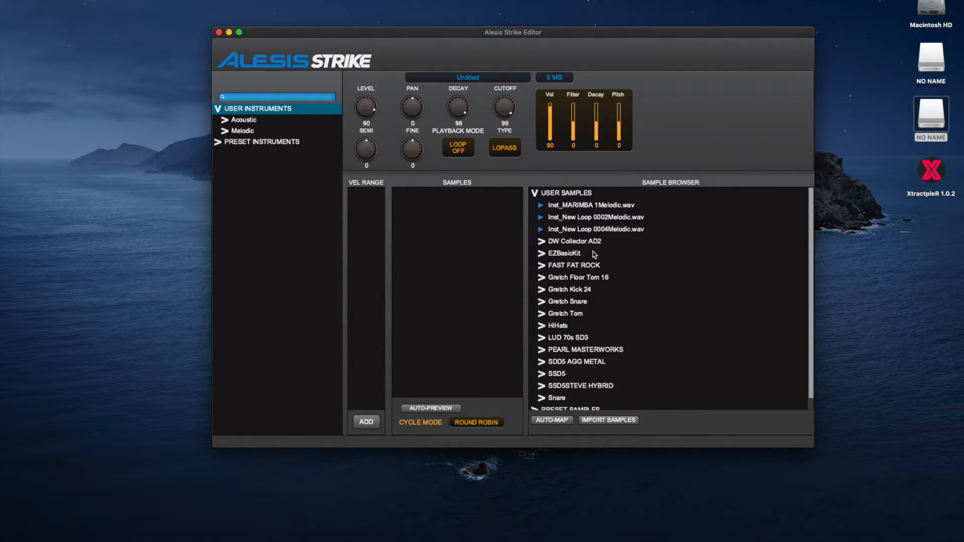
scroll(569, 257, down, 1)
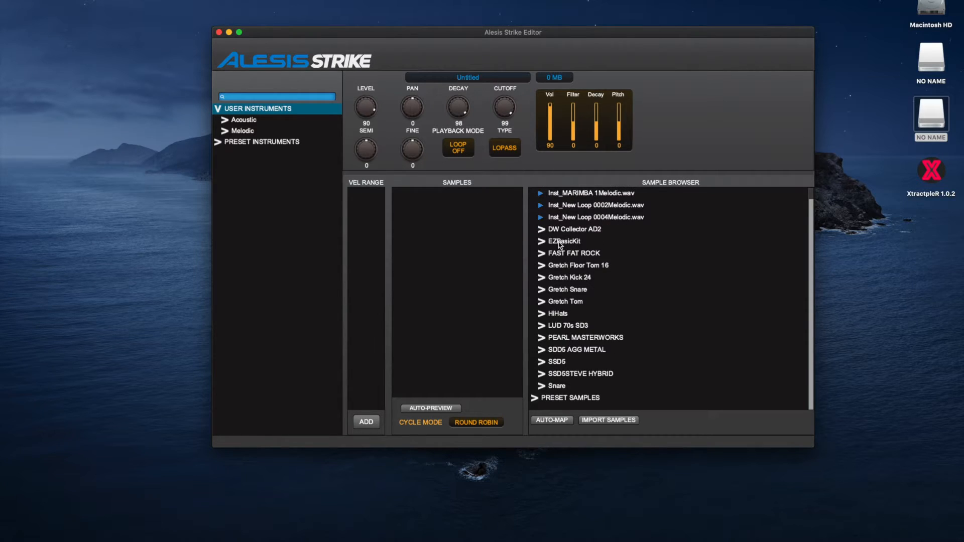
click(542, 244)
scroll(638, 299, down, 12)
scroll(641, 298, up, 8)
scroll(640, 300, up, 8)
scroll(637, 298, down, 3)
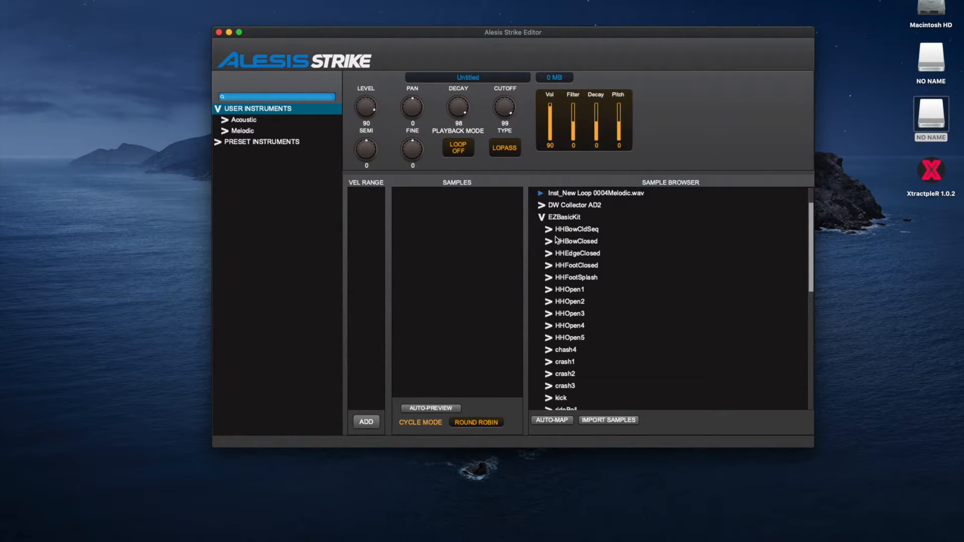
Step: Check the contents of the HHBowCldSeq and HHBowClosed folders, and collapse the EZBasicKit folder
click(549, 230)
click(549, 230)
click(549, 242)
click(549, 242)
click(542, 218)
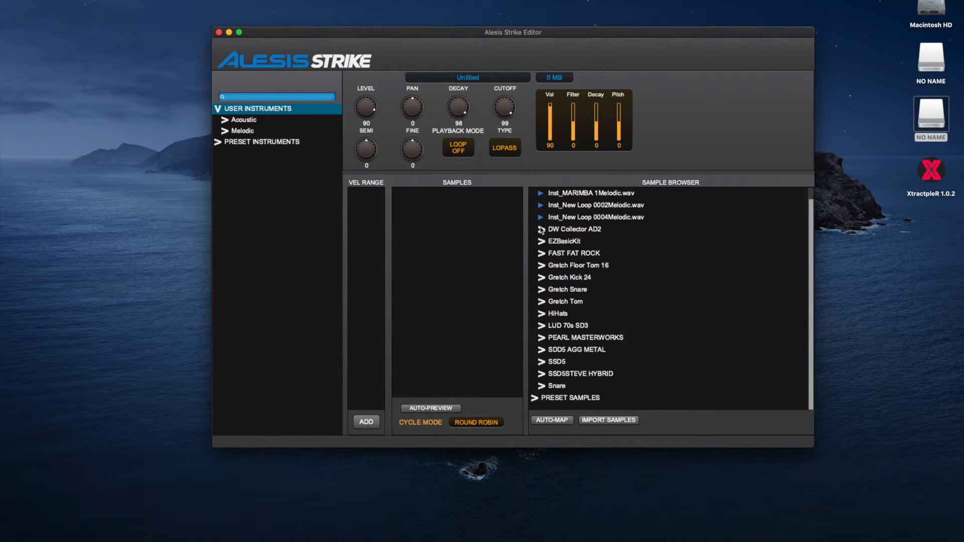
Step: Reopen the EZBasicKit folder and expand snare_center to look through its WAV samples
click(542, 242)
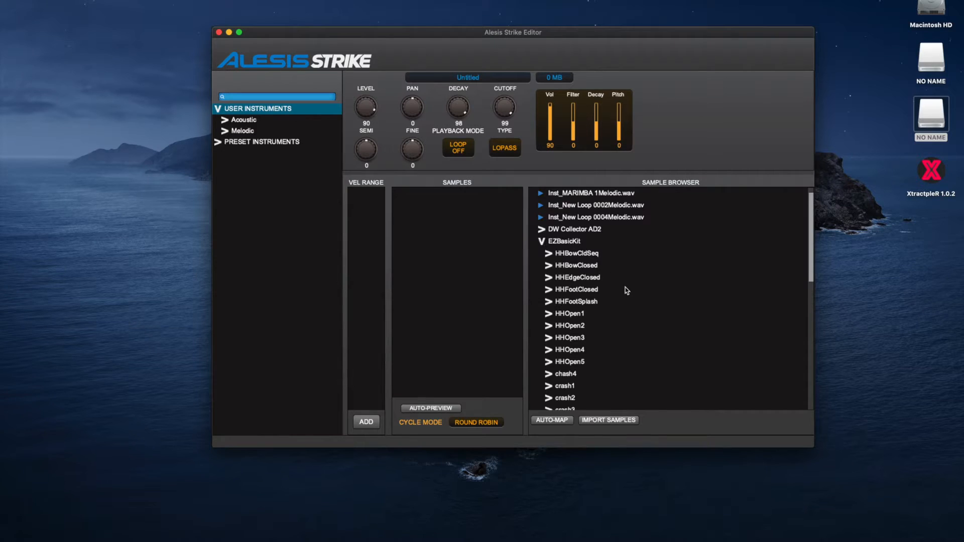
scroll(626, 290, down, 6)
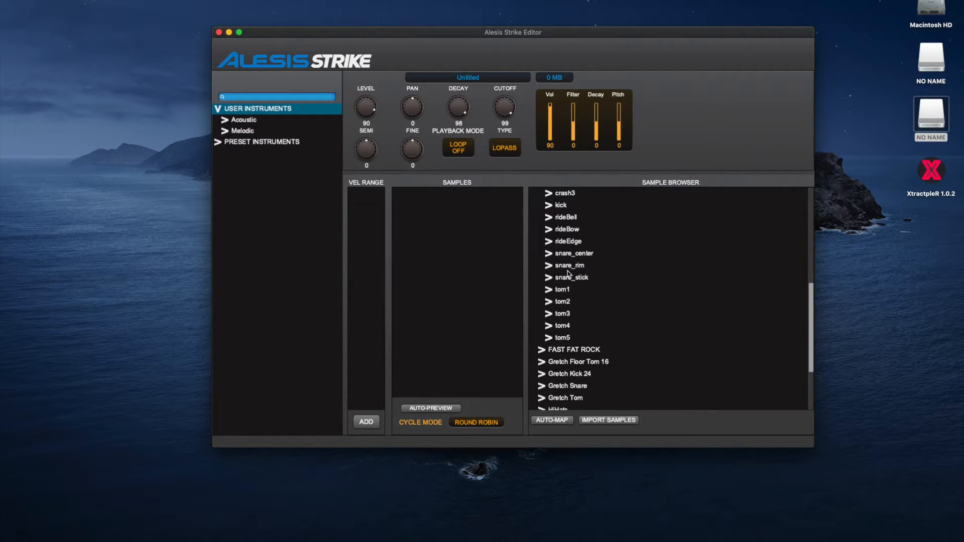
click(548, 254)
scroll(675, 302, down, 8)
scroll(675, 303, up, 6)
scroll(675, 304, down, 1)
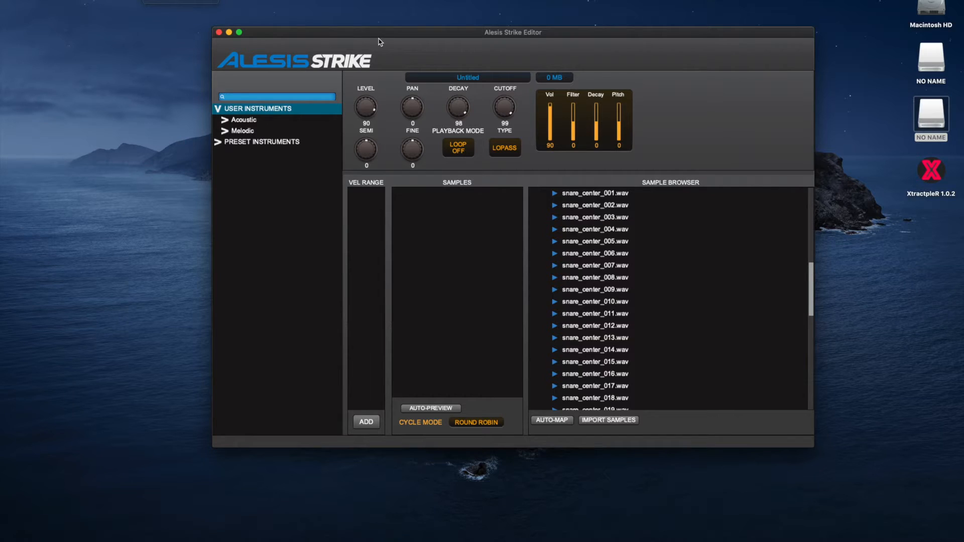
Step: Create a new instrument with the instrument type Single
click(135, 0)
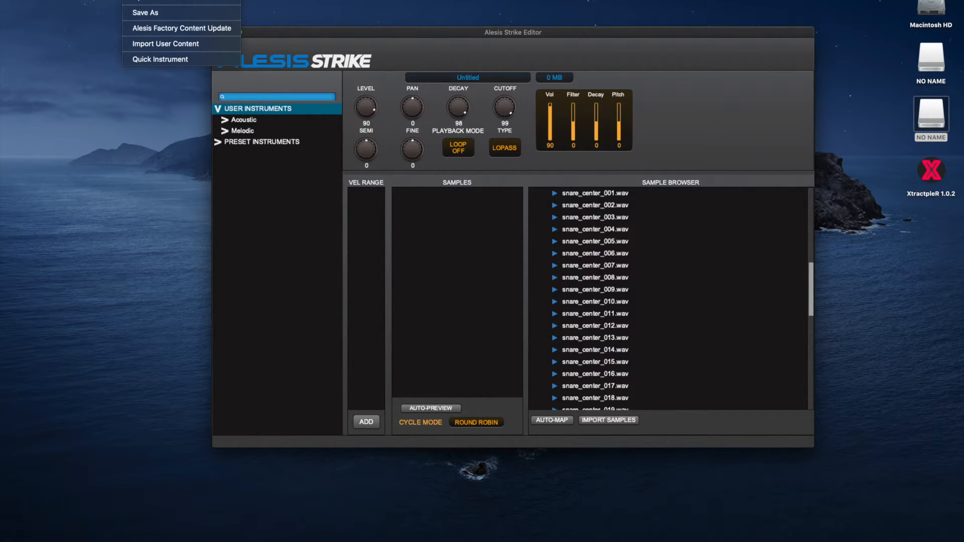
click(143, 0)
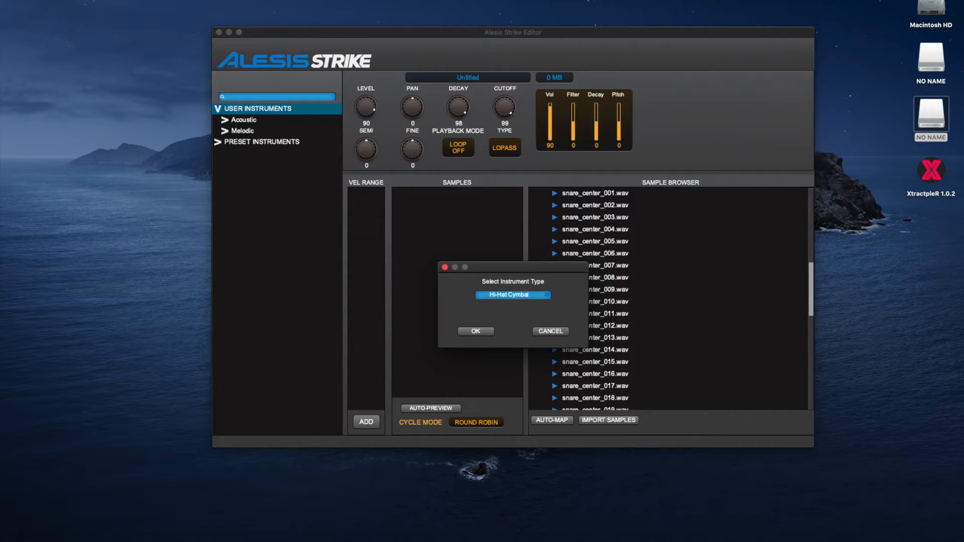
click(540, 299)
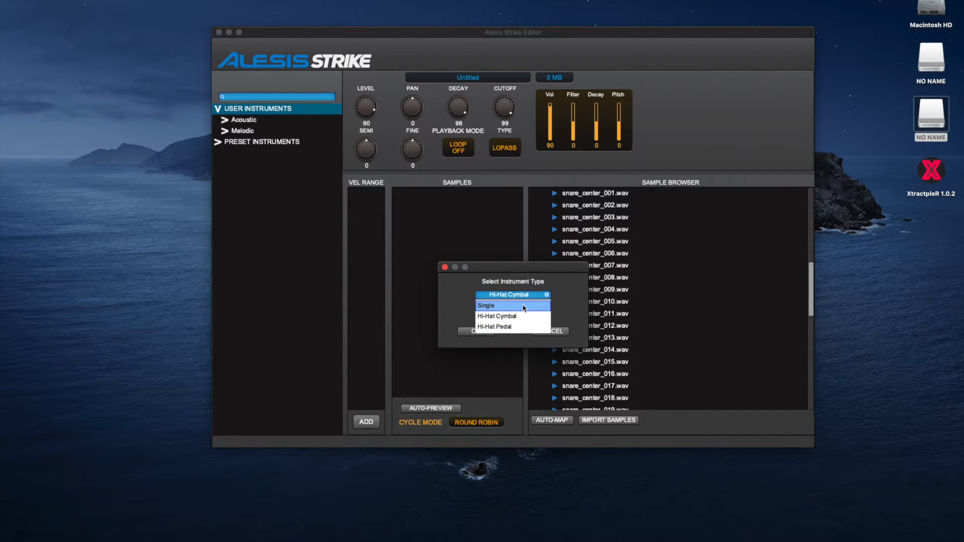
click(524, 307)
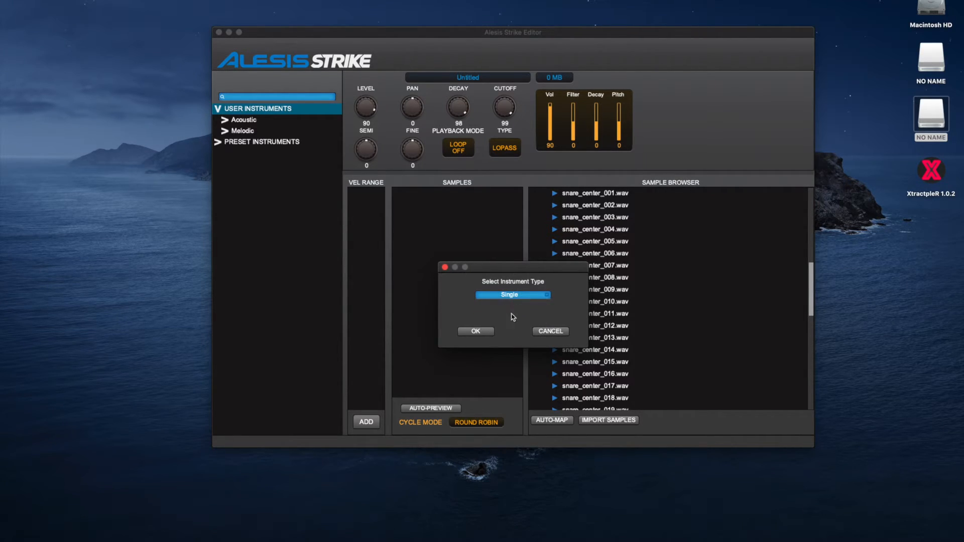
click(476, 332)
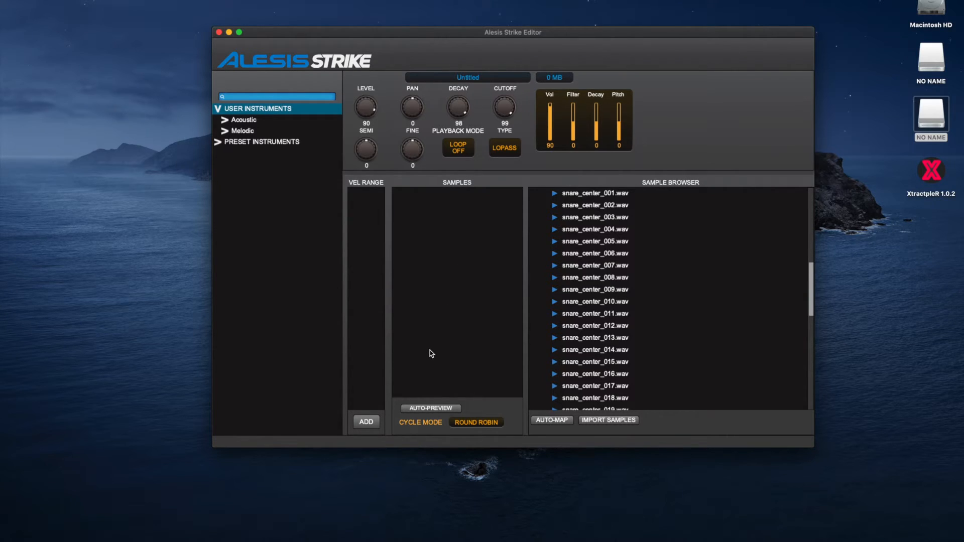
Step: Try to select the run of snare_center samples starting from snare_center_001.wav
scroll(637, 323, up, 6)
scroll(637, 324, down, 4)
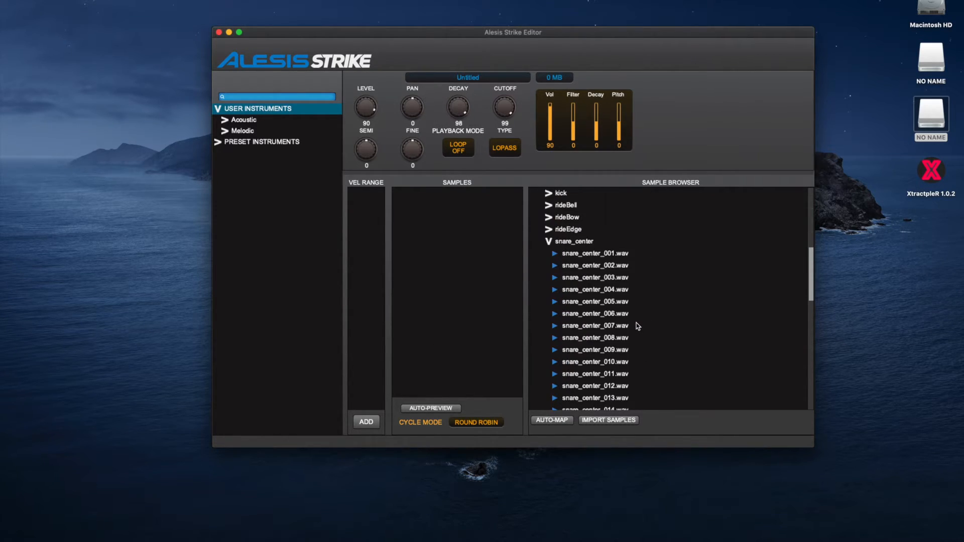
click(584, 254)
key(shift+Down)
key(shift+Down)
key(shift+Down)
key(shift+Down)
key(shift+Down)
key(shift+Down)
key(shift+Down)
key(shift+Down)
key(shift+Down)
key(shift+Down)
key(shift+Down)
key(shift+Down)
key(shift+Down)
key(shift+Down)
key(shift+Down)
key(shift+Down)
key(shift+Down)
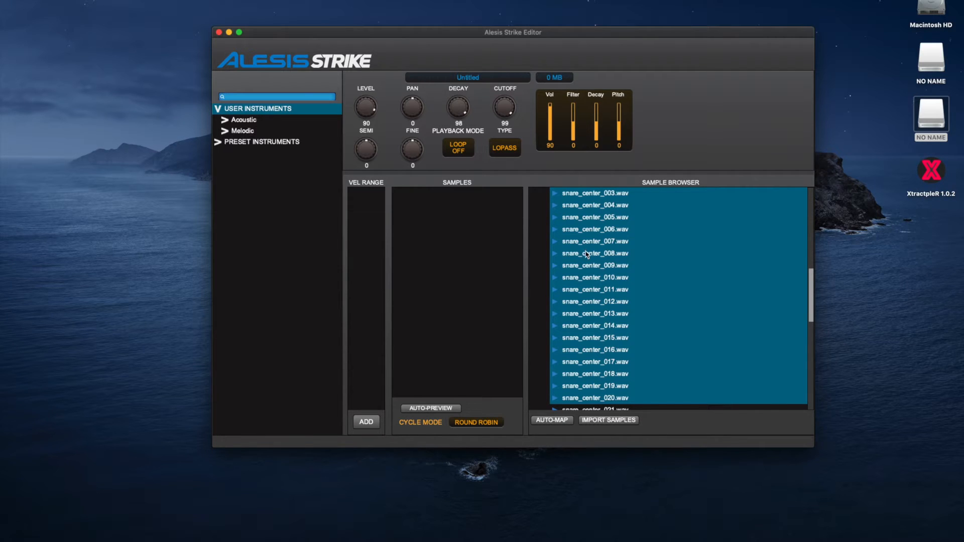
click(587, 255)
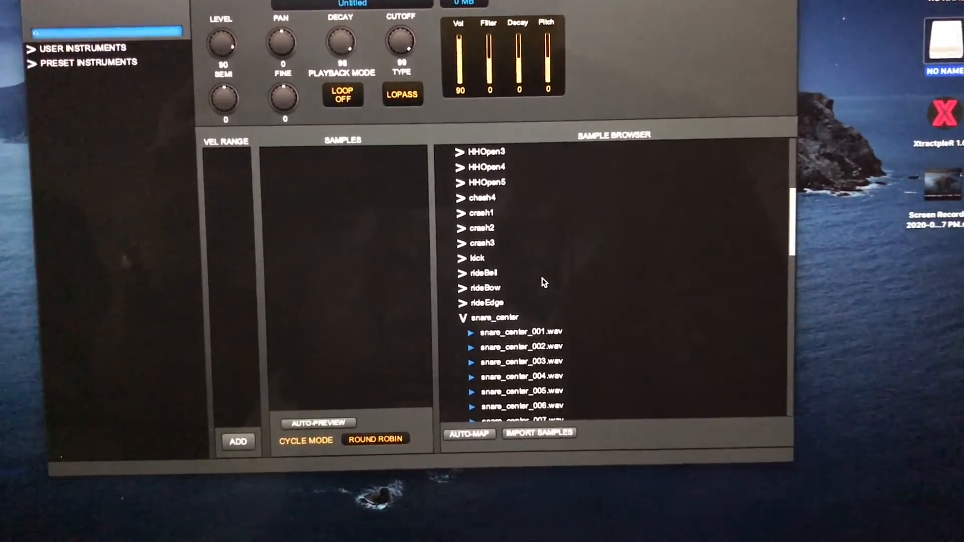
Step: Audition several samples in the snare_center folder, including snare_center_002.wav and snare_center_016.wav
click(469, 322)
click(461, 327)
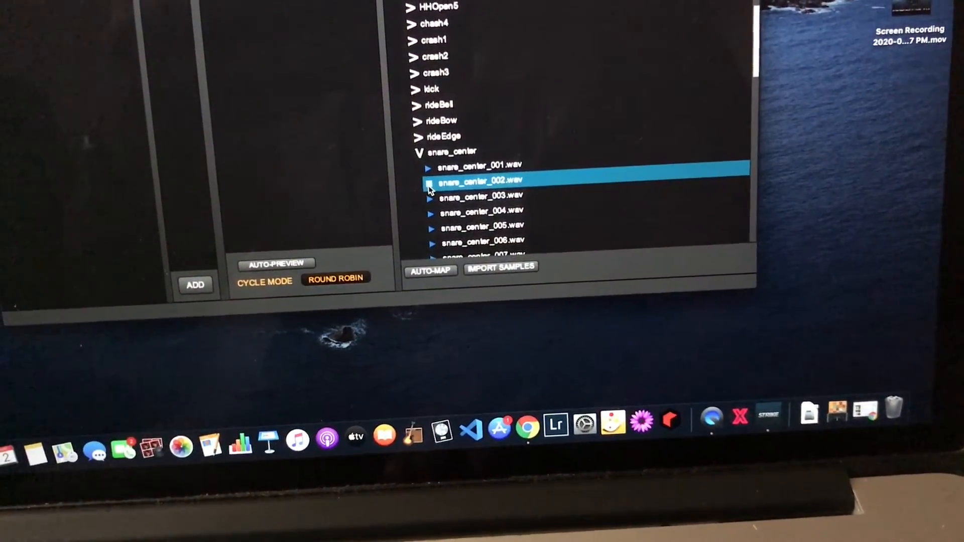
scroll(431, 221, down, 6)
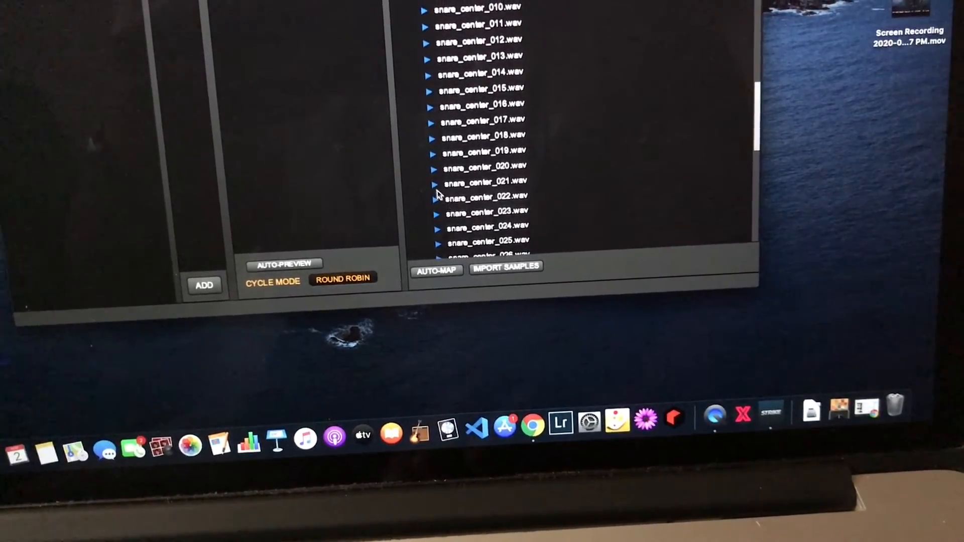
click(429, 187)
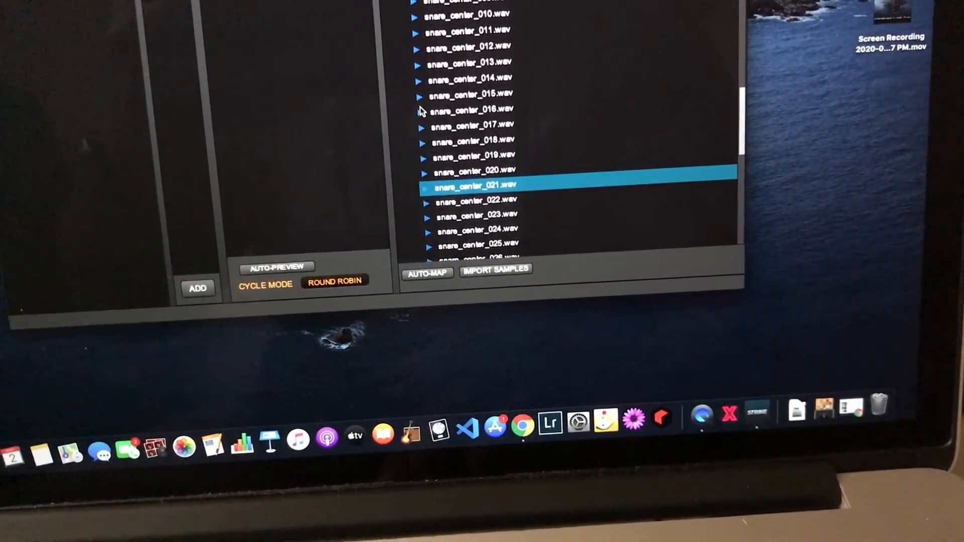
click(416, 31)
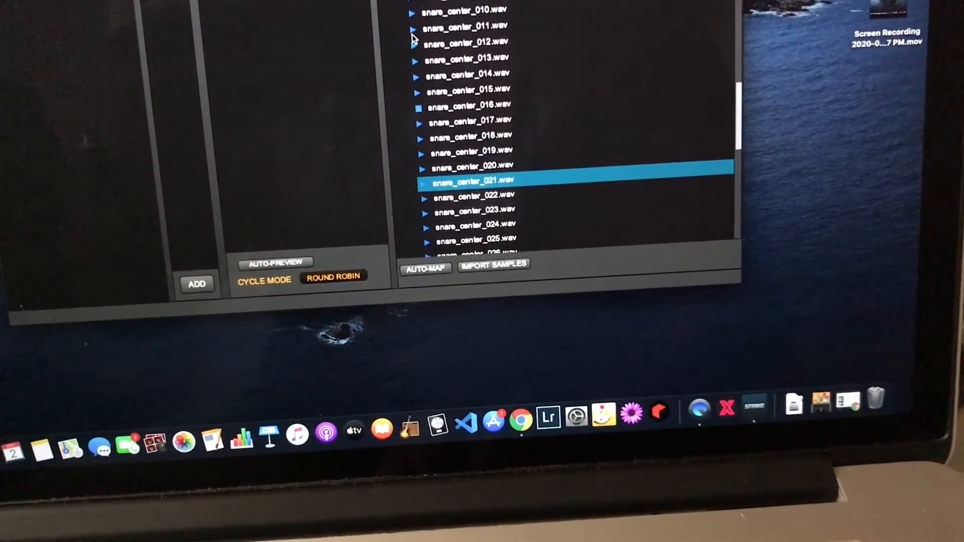
scroll(545, 86, up, 5)
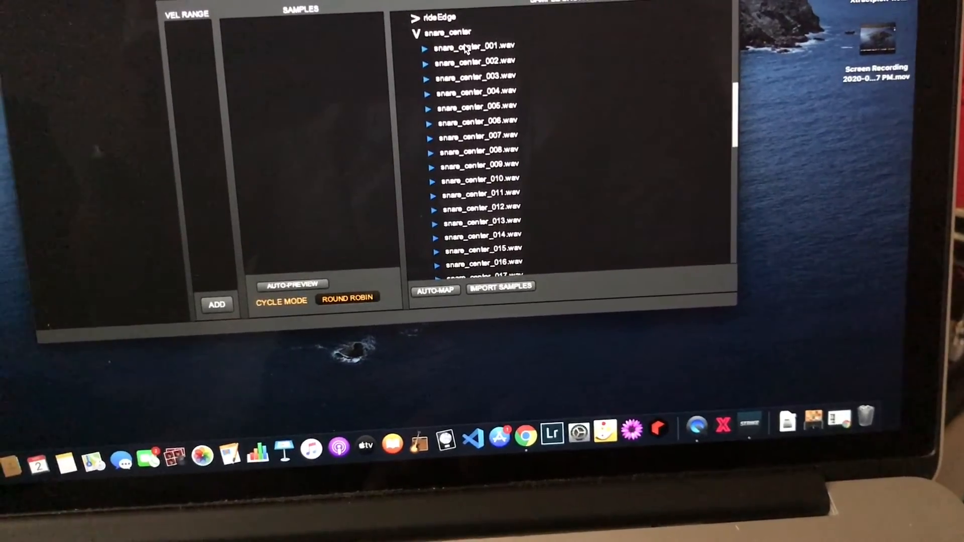
Step: Select snare_center_001.wav through snare_center_030.wav and auto-map them to 10 velocity ranges
click(454, 43)
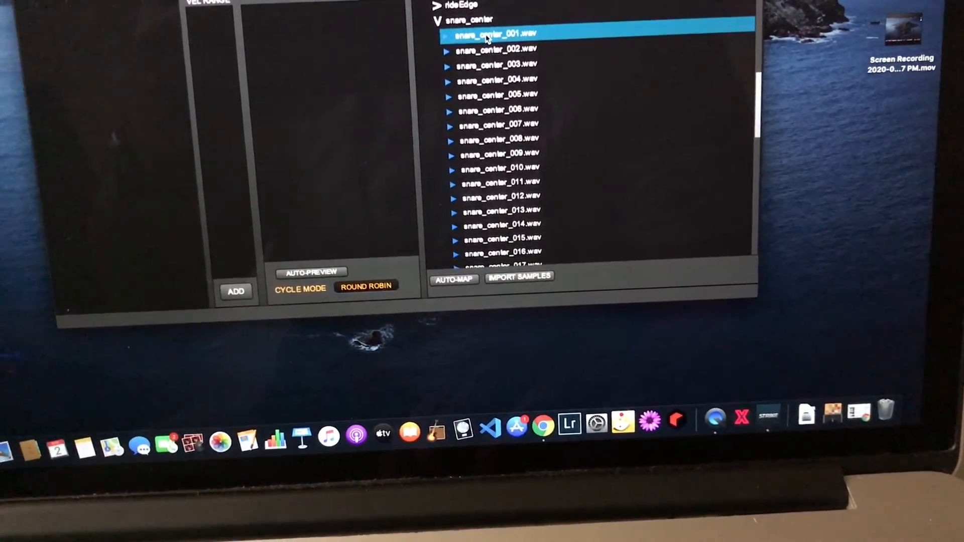
scroll(491, 70, down, 5)
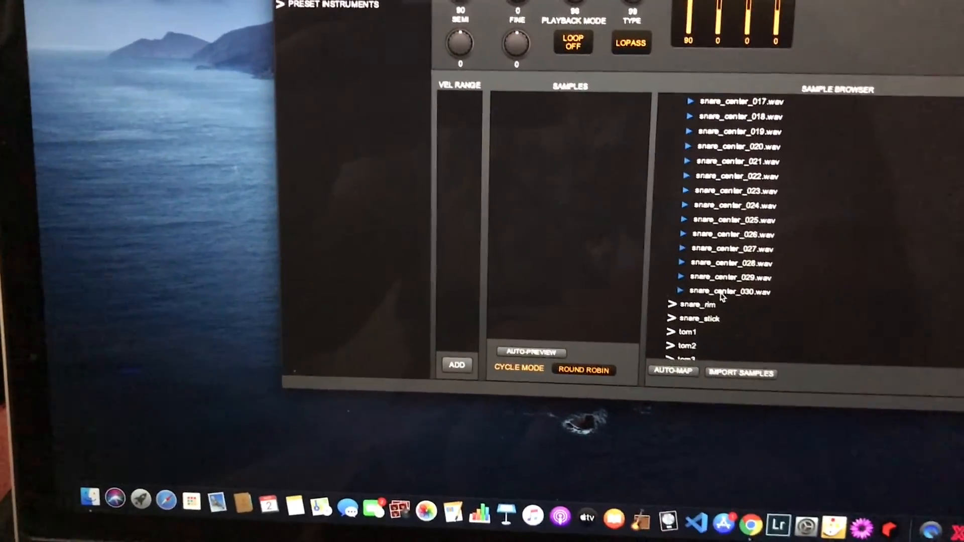
shift+click(743, 325)
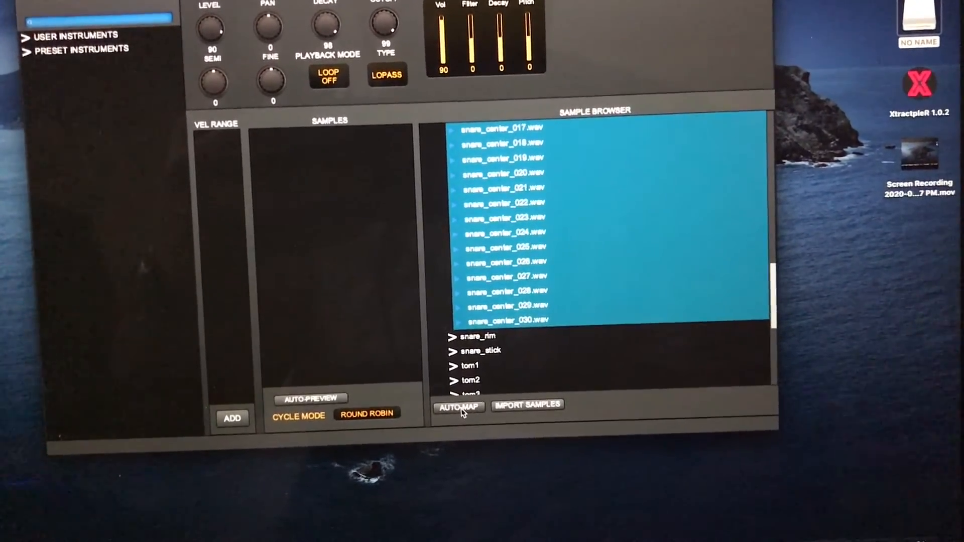
click(461, 411)
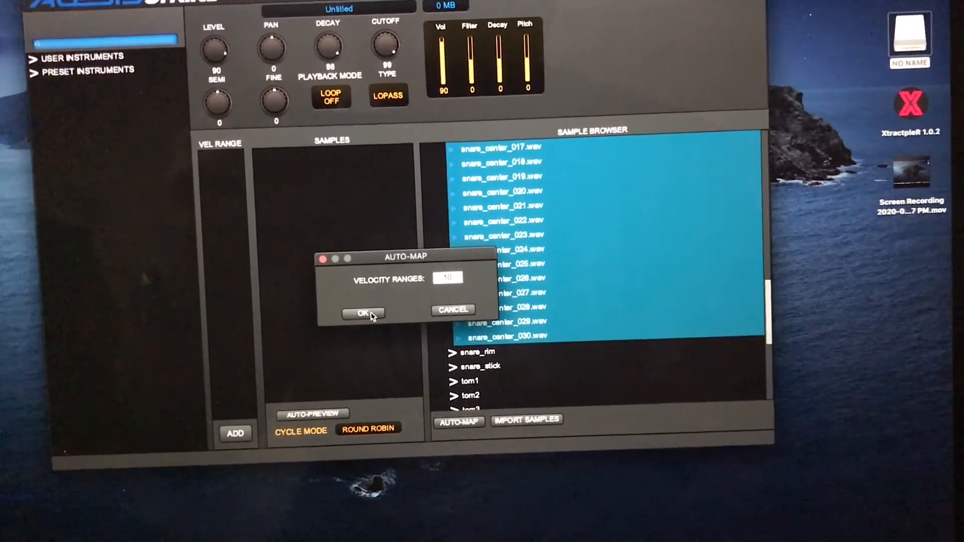
click(371, 315)
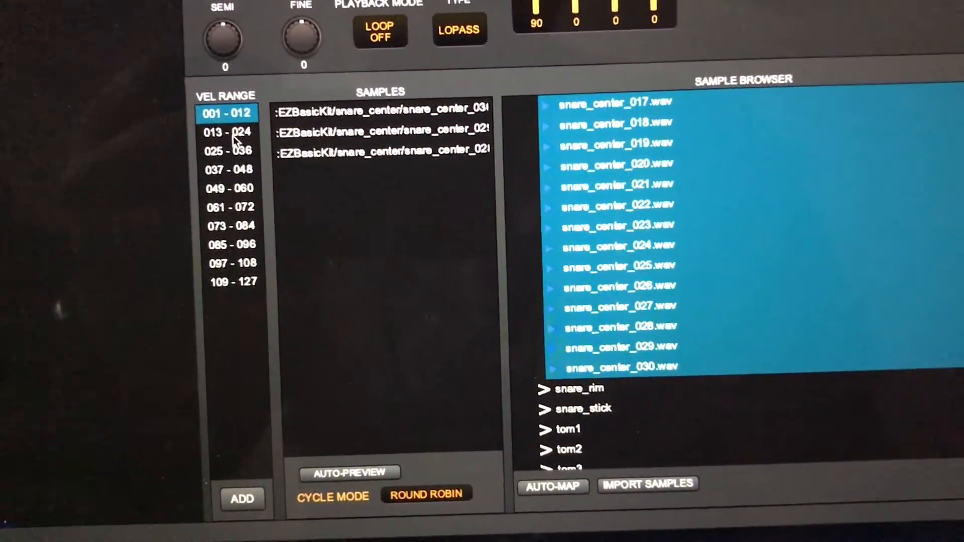
Step: Examine which snare_center samples are assigned to the velocity ranges from 001-012 up to 109-127
click(279, 112)
click(231, 143)
click(231, 161)
click(240, 184)
click(238, 203)
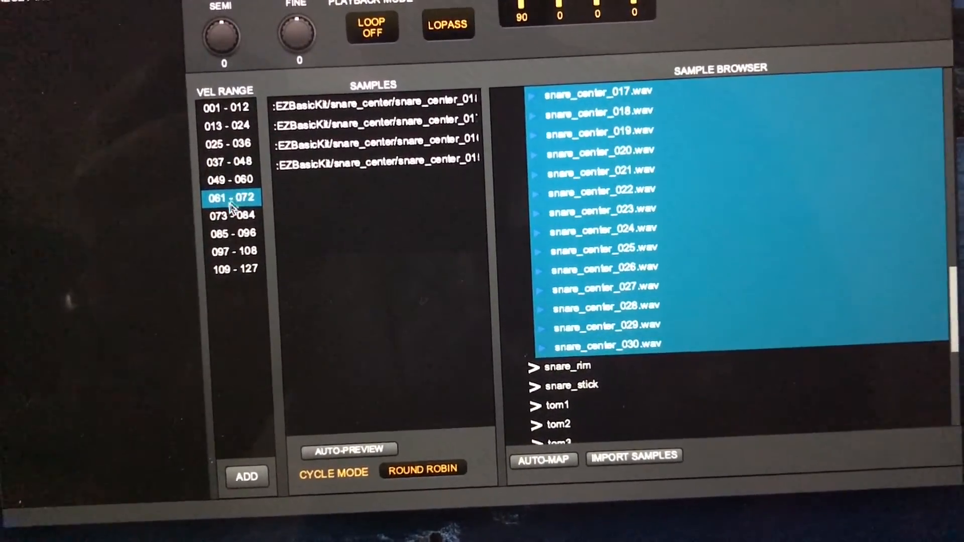
click(234, 215)
click(237, 232)
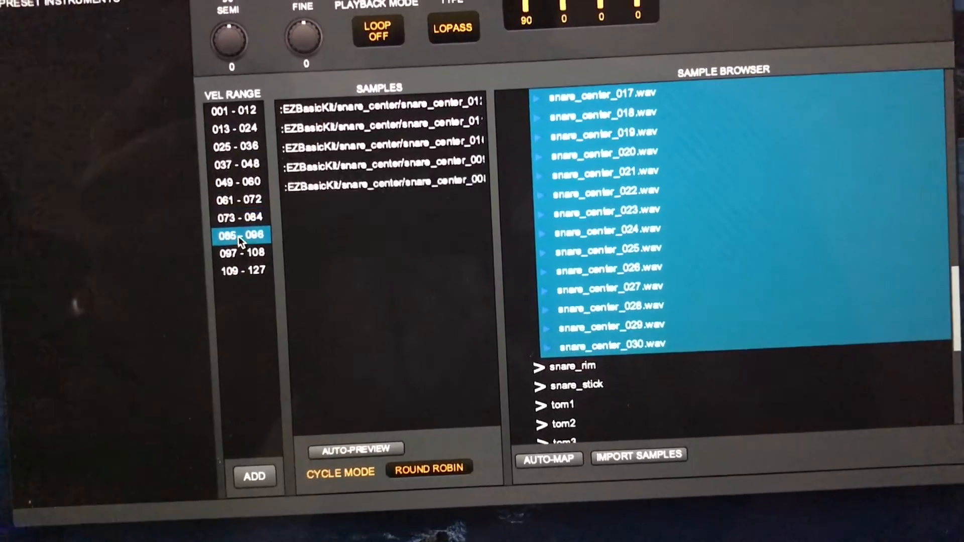
click(241, 265)
click(242, 283)
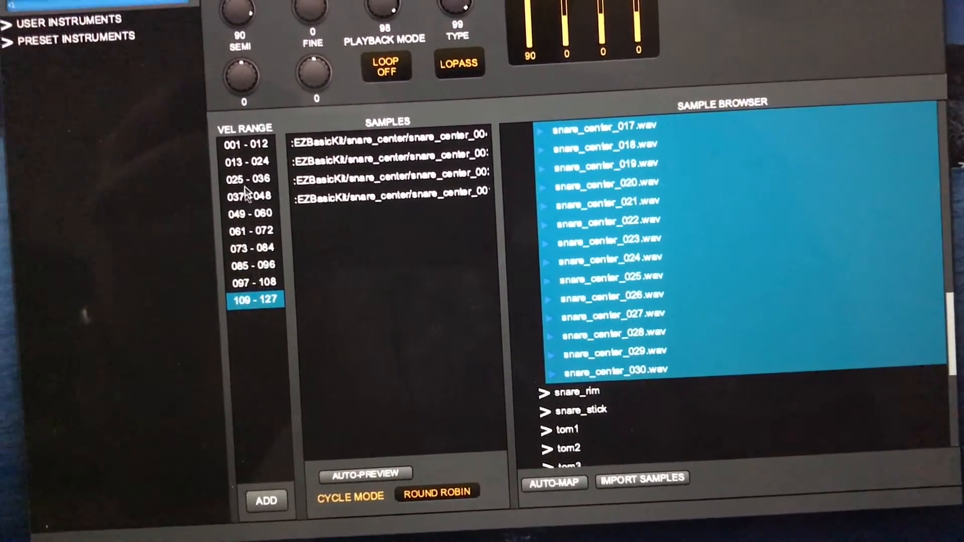
click(243, 156)
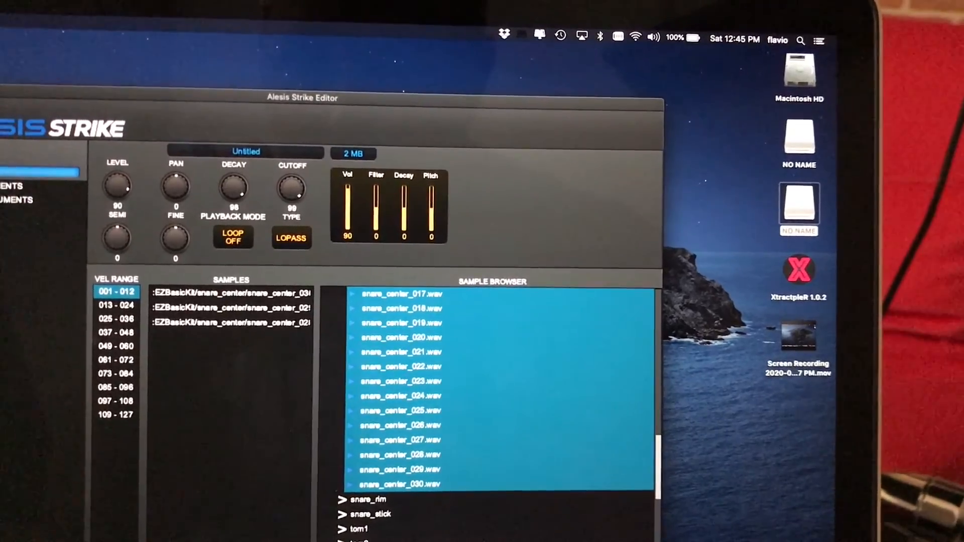
Step: Start saving the instrument and choose the Acoustic folder inside Instruments as the save location
key(super+s)
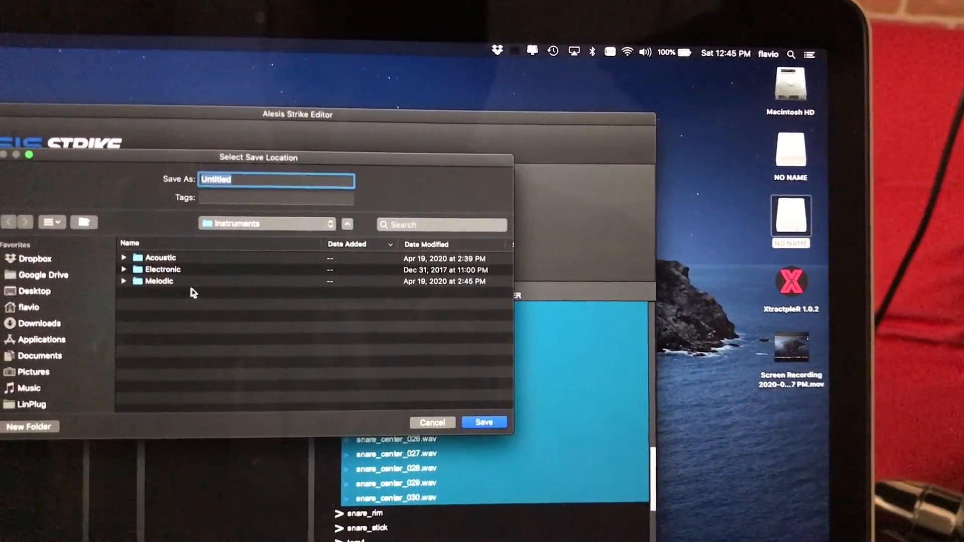
click(122, 266)
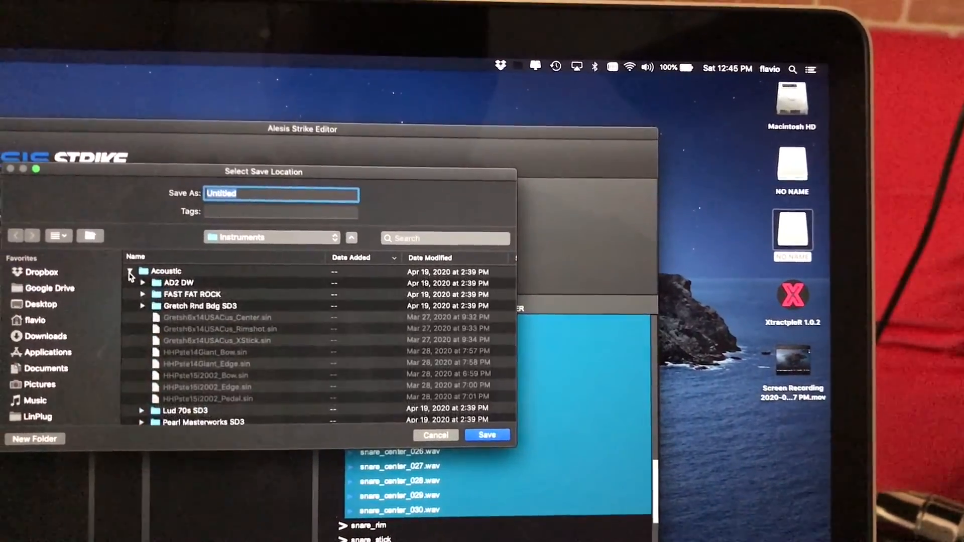
scroll(140, 354, down, 3)
scroll(141, 354, up, 3)
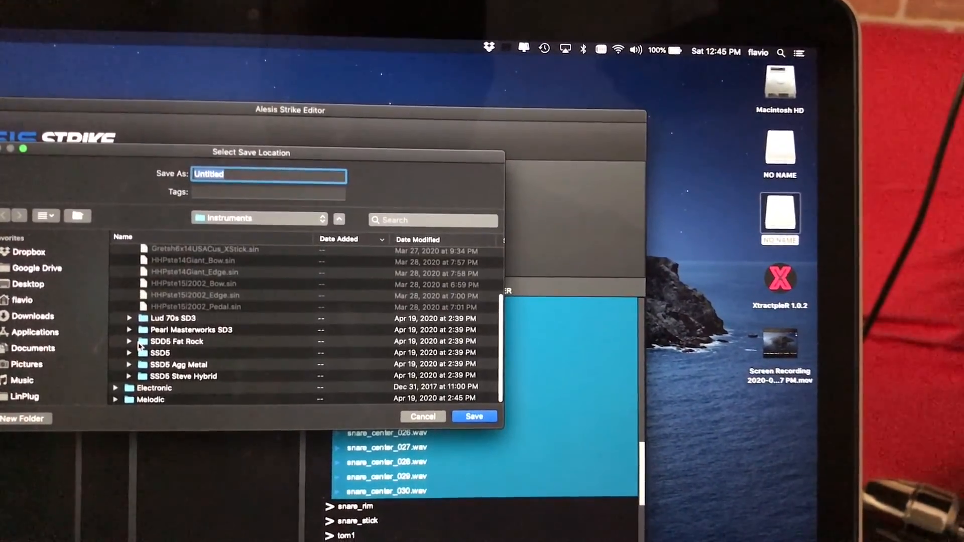
click(151, 263)
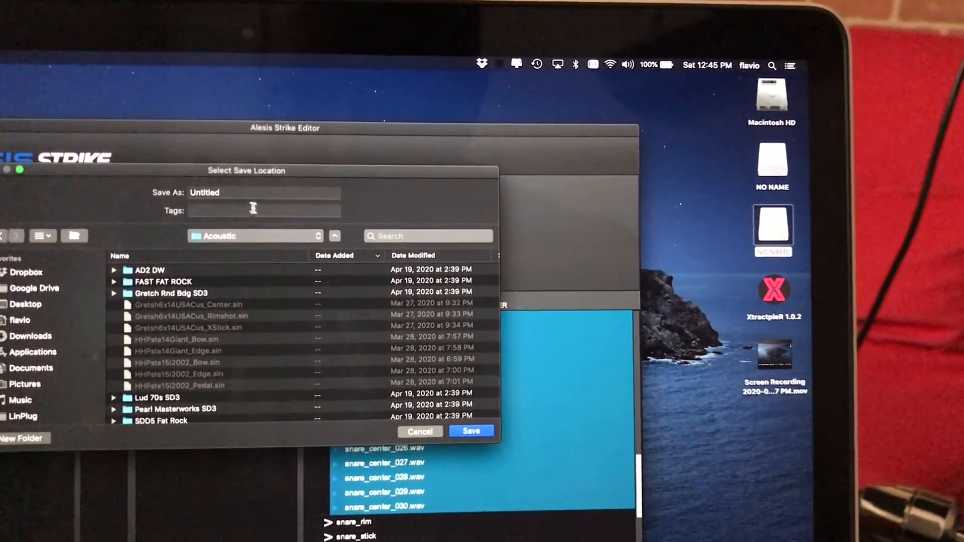
Step: Name the instrument SnareEZ and save it
click(246, 192)
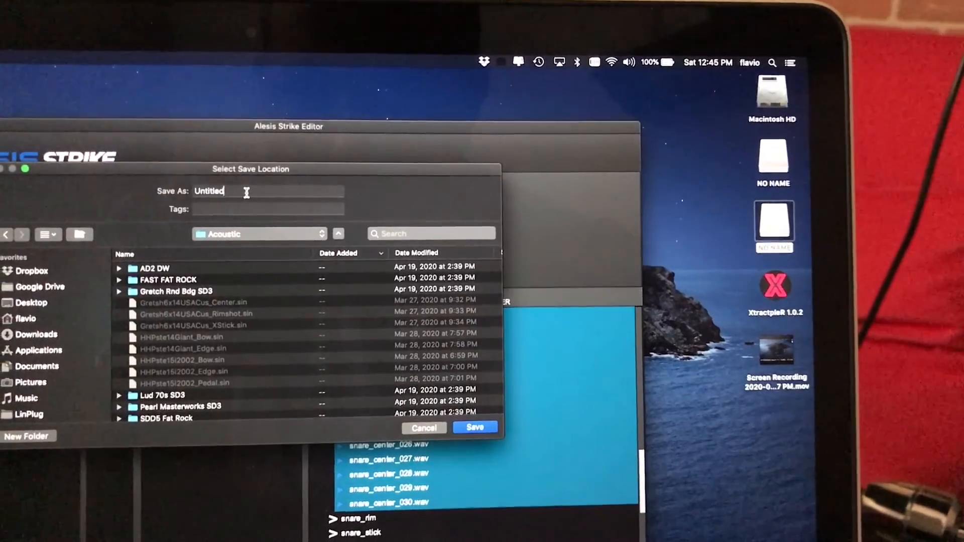
key(BackSpace)
key(BackSpace)
key(BackSpace)
key(BackSpace)
key(BackSpace)
key(BackSpace)
key(BackSpace)
key(BackSpace)
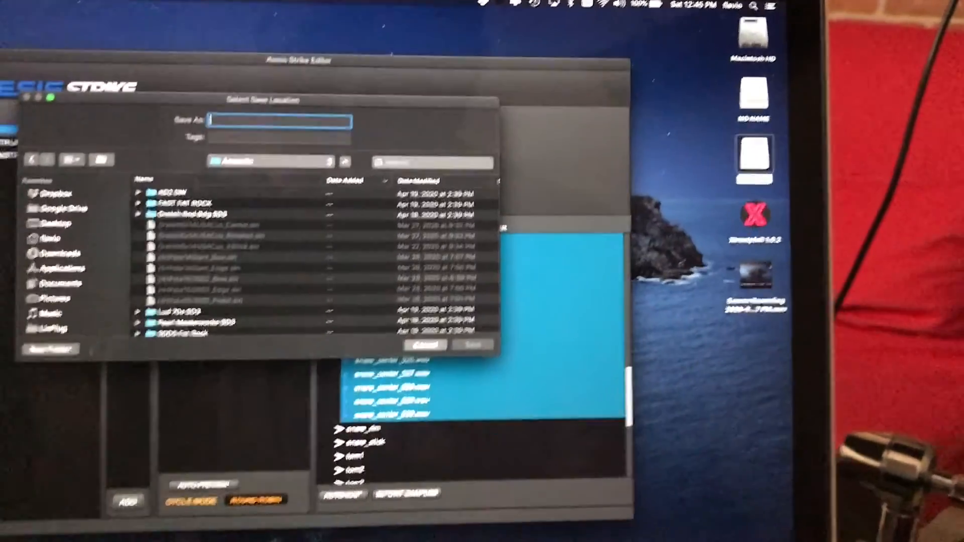
text(S)
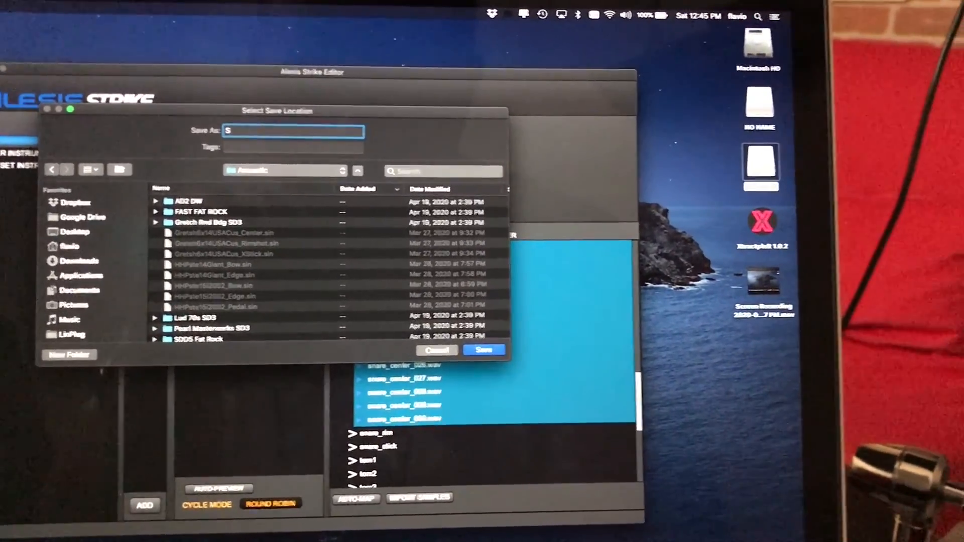
text(nareE)
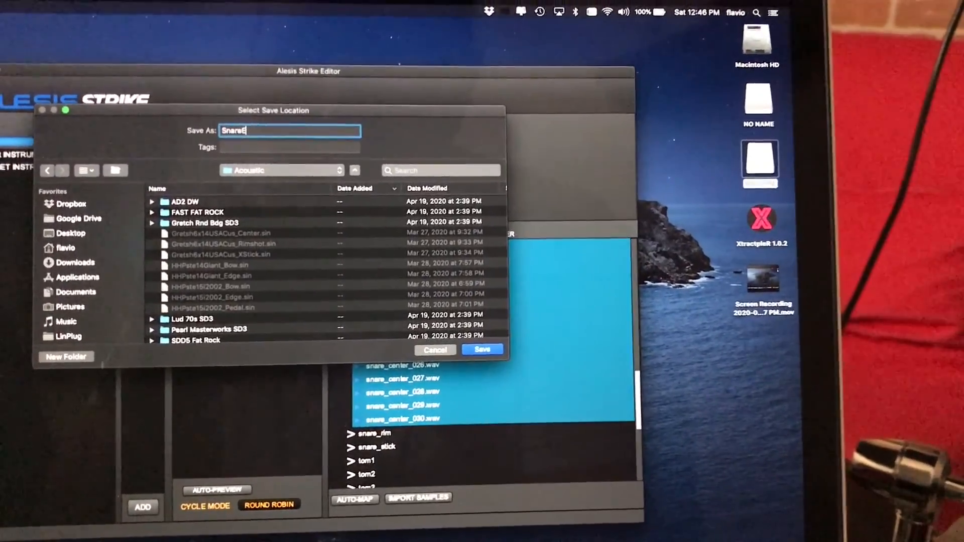
text(Z)
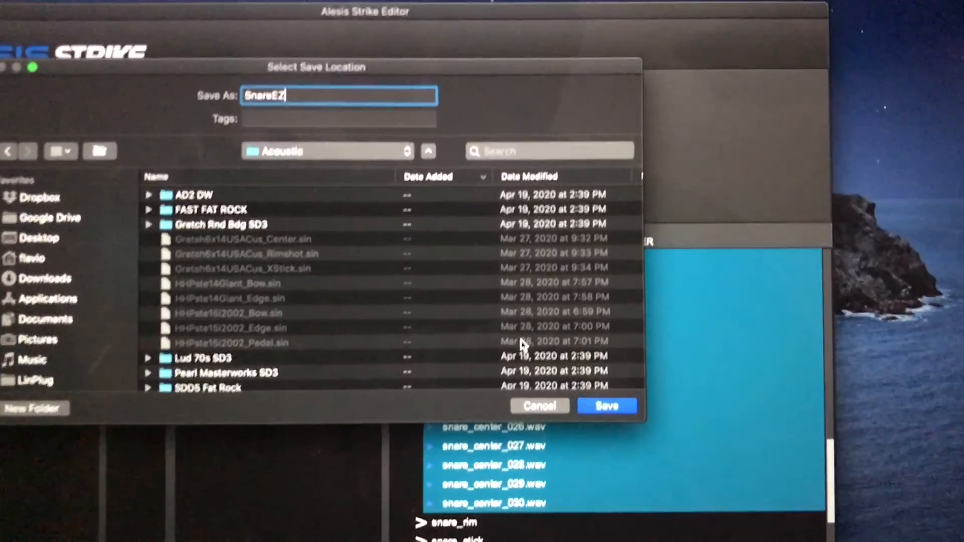
click(607, 404)
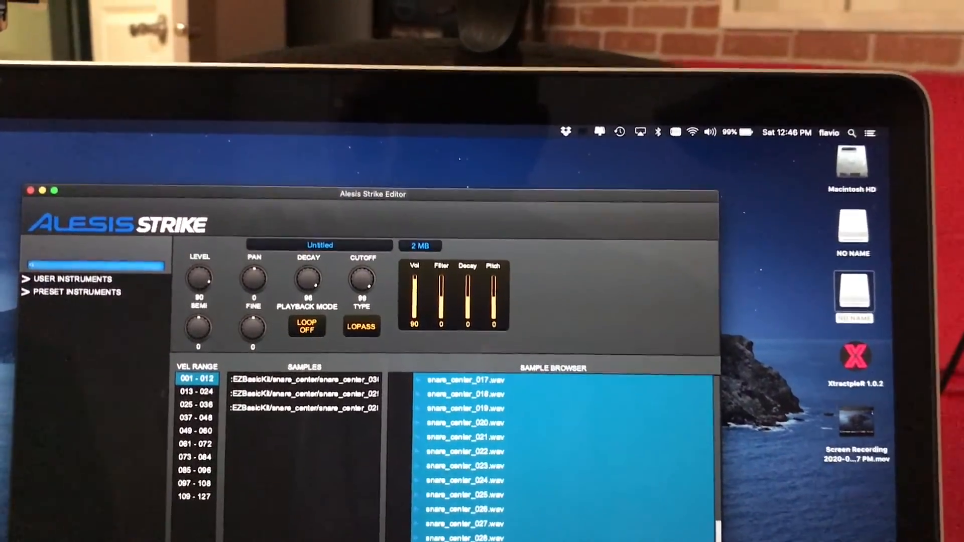
Step: Switch from instrument editing to the kit editing mode, accepting the loss of unsaved changes
click(1, 123)
click(4, 147)
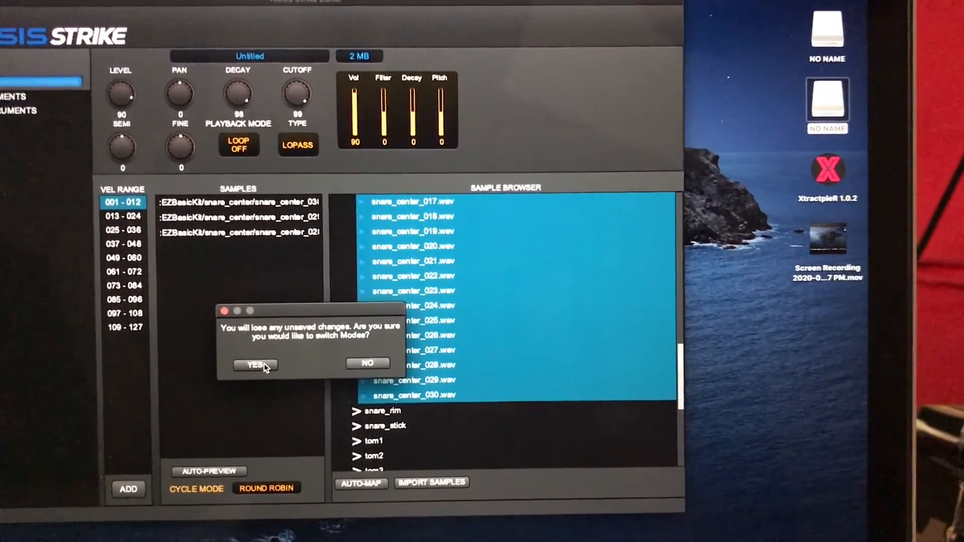
click(259, 356)
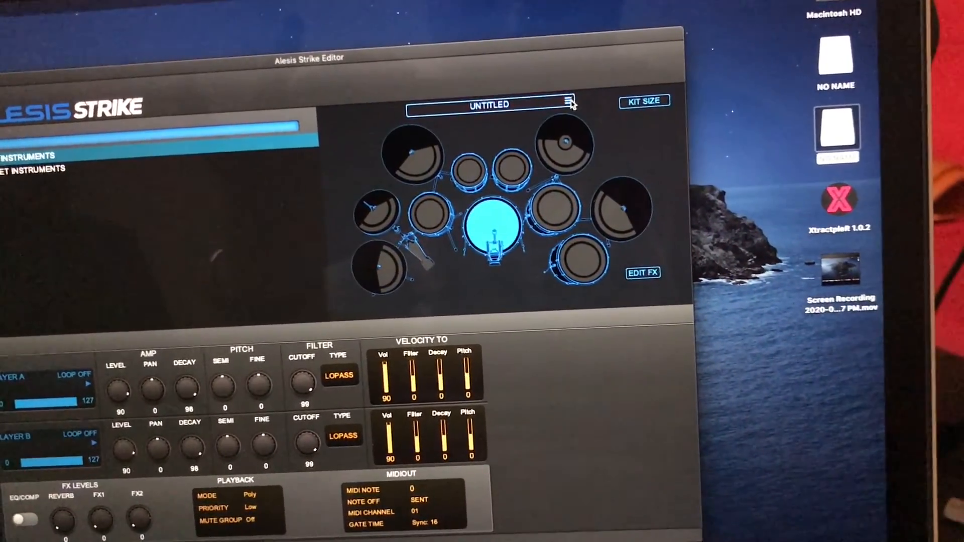
Step: Load the (A01)-ROCK.skt kit from the user kits
click(678, 118)
double_click(334, 114)
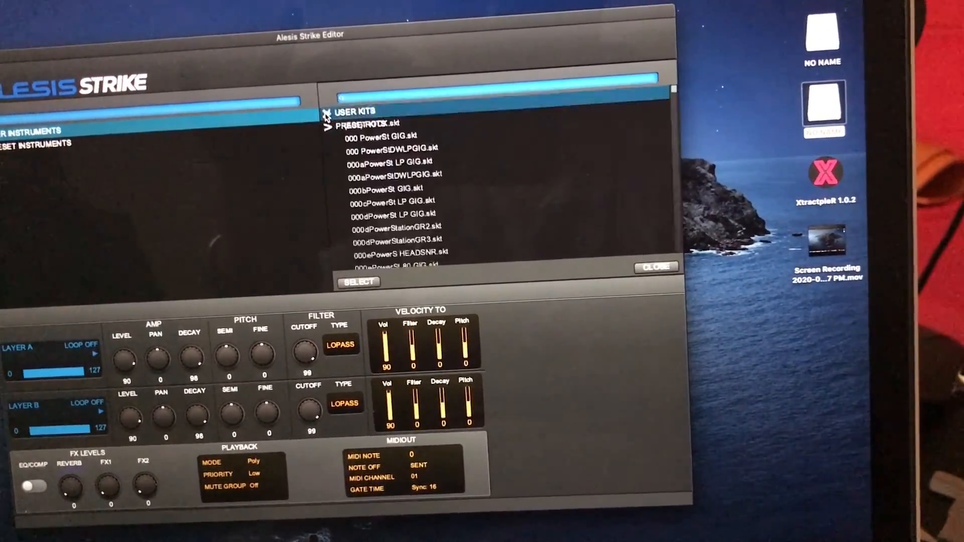
double_click(364, 126)
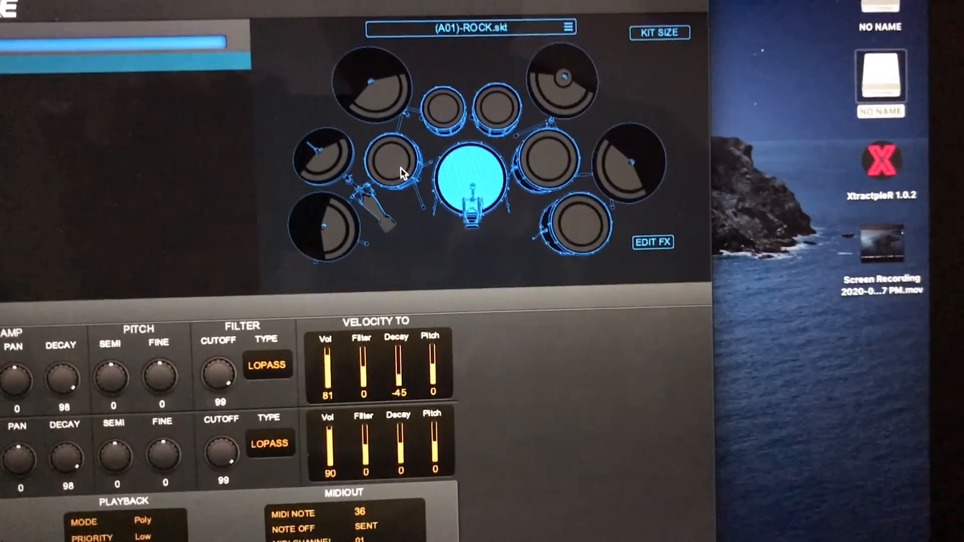
Step: Assign SnareEZ.sin from the Acoustic user instruments to layer A of the kit's snare and audition that layer
click(408, 181)
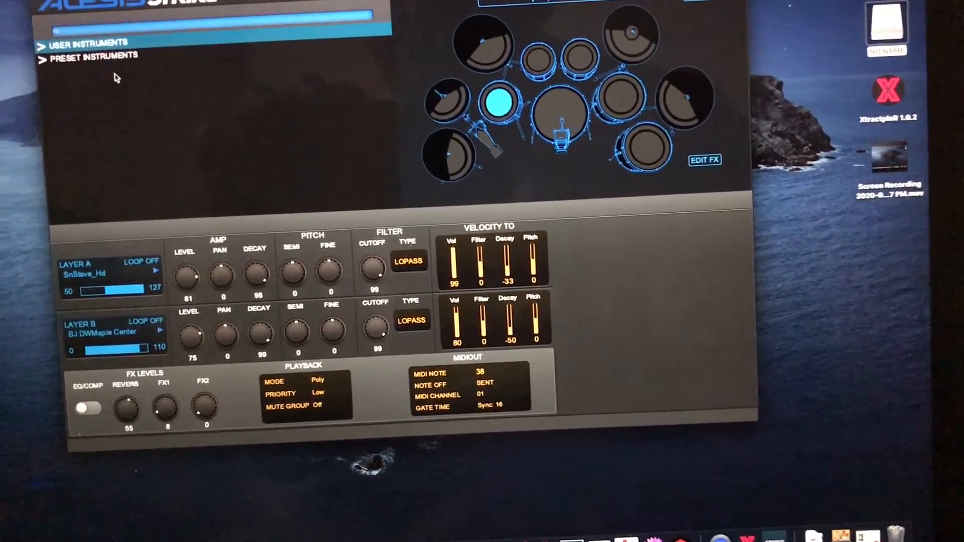
click(42, 47)
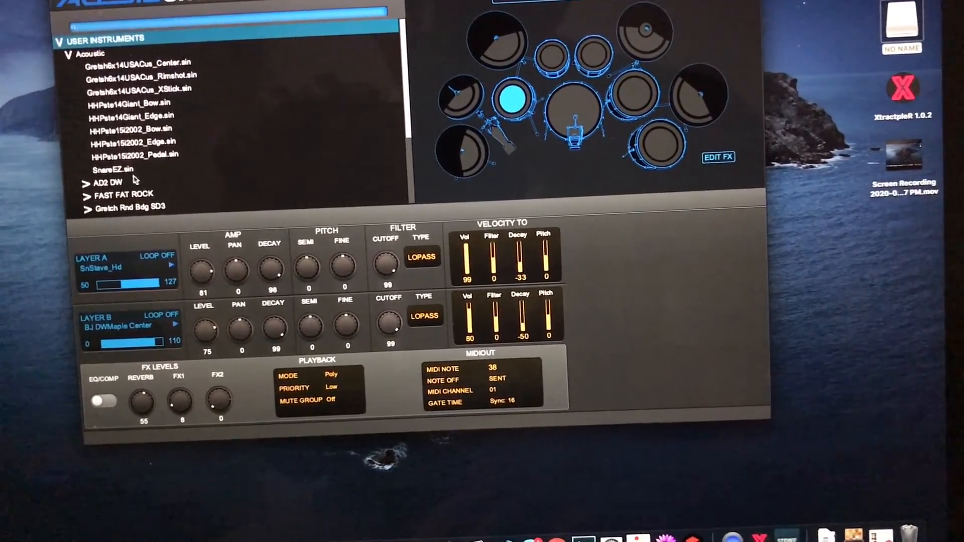
click(120, 172)
scroll(120, 177, down, 4)
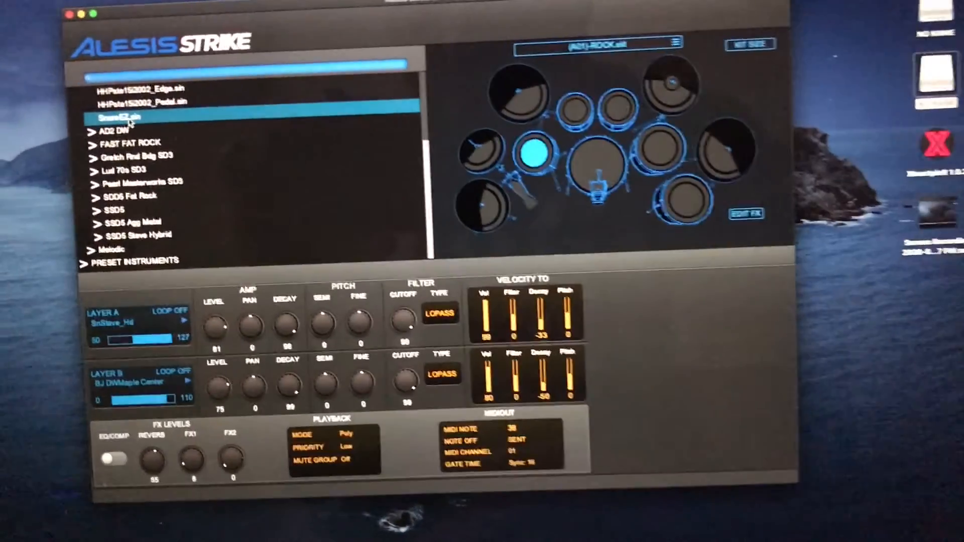
drag(129, 122, 558, 178)
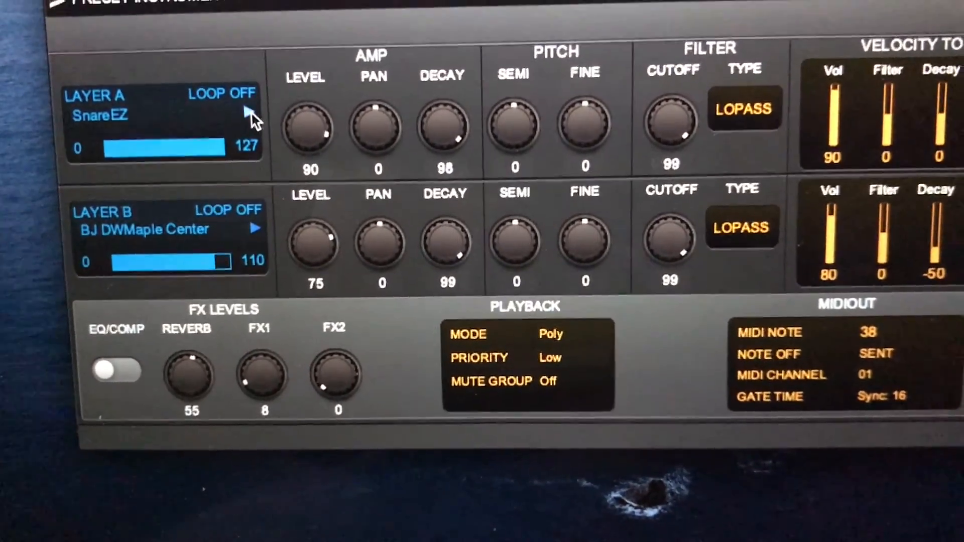
click(251, 113)
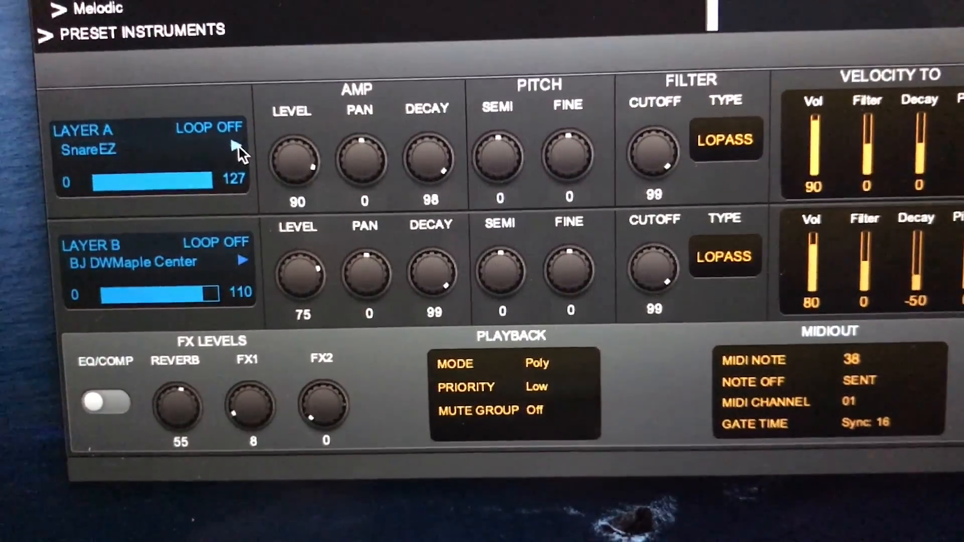